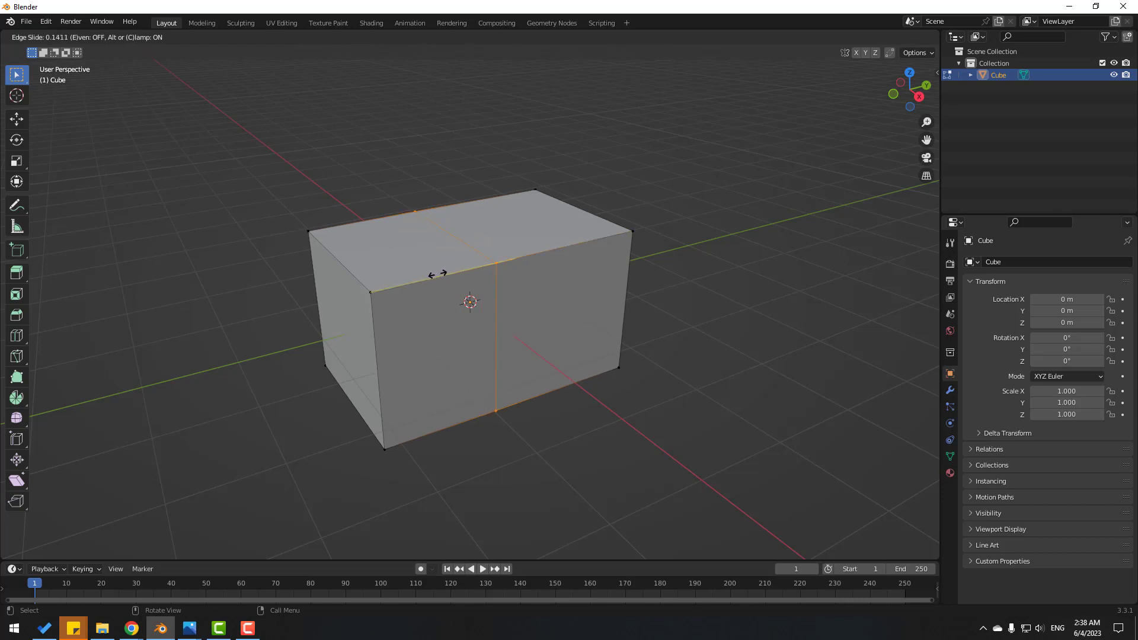
Place the loop cut across the middle of the box, splitting its length into two halves
left_click(446, 277)
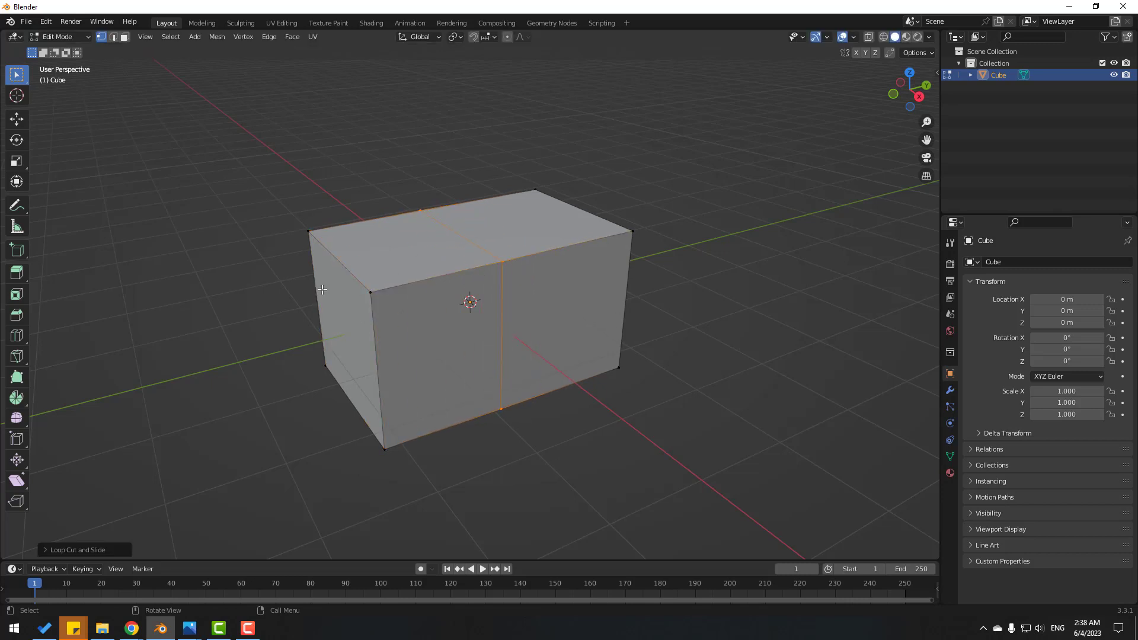
scroll(361, 333, "up", 1)
middle_click_drag(362, 333, 361, 342)
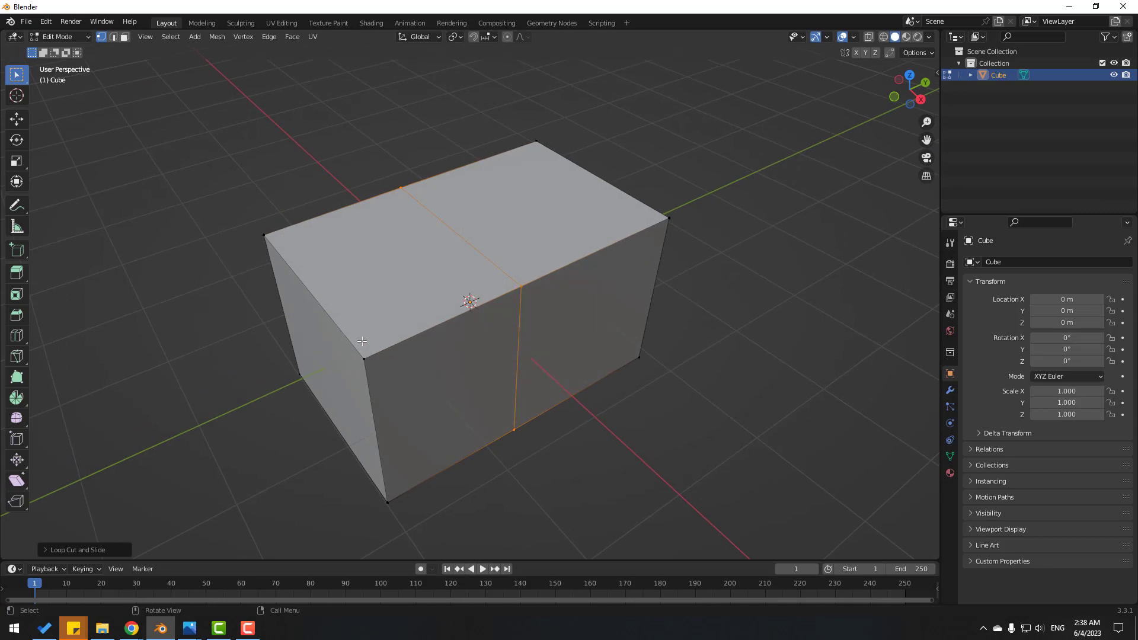
Extrude the top face of one half of the box upward about 1.8 m to form a tower
left_click(127, 37)
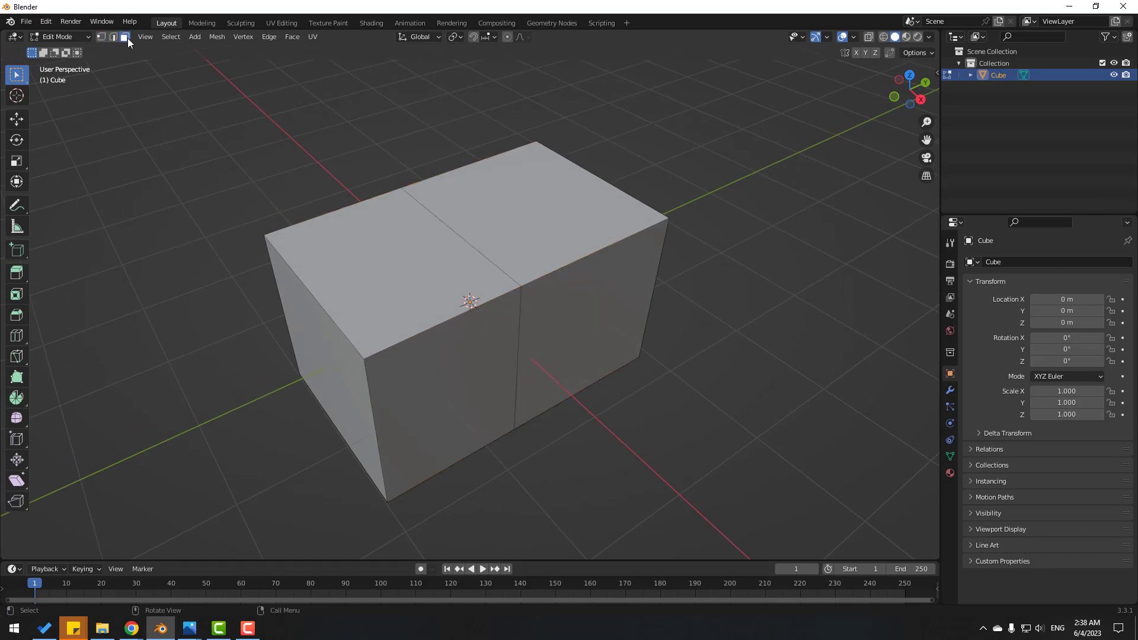
left_click(372, 233)
scroll(266, 340, "down", 3)
middle_click_drag(267, 340, 254, 338)
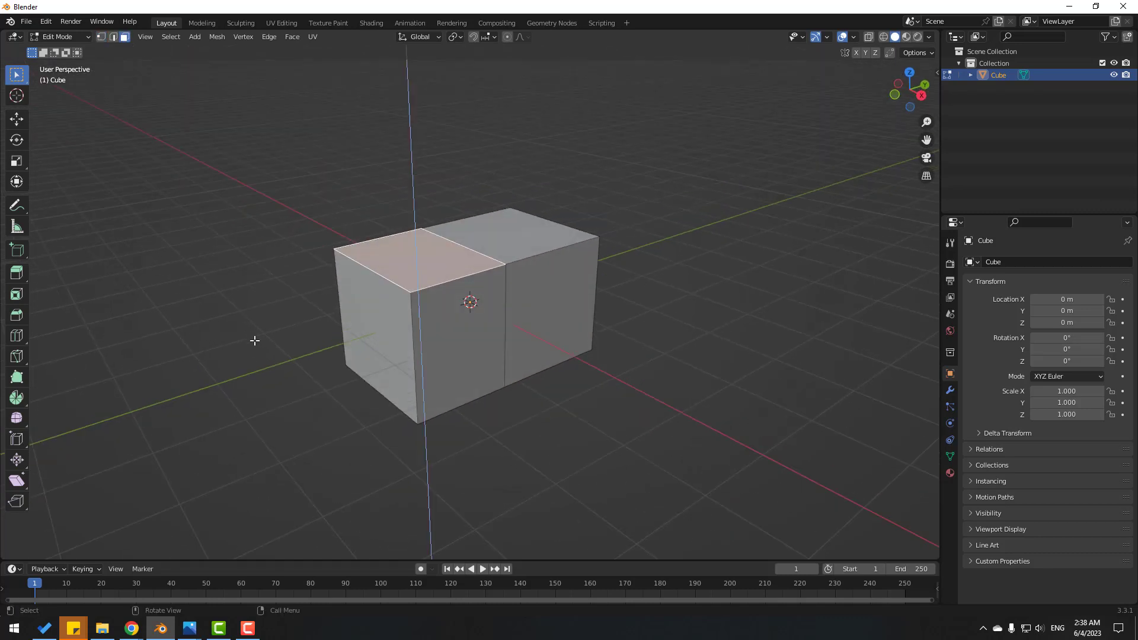
key("e")
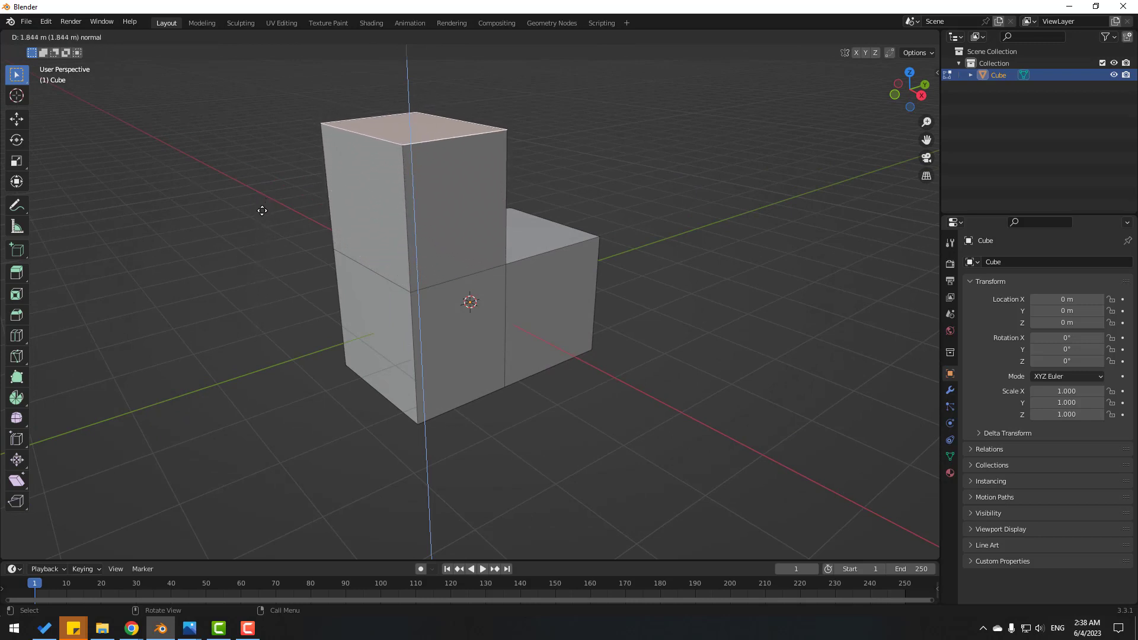
left_click(262, 213)
left_click(226, 258)
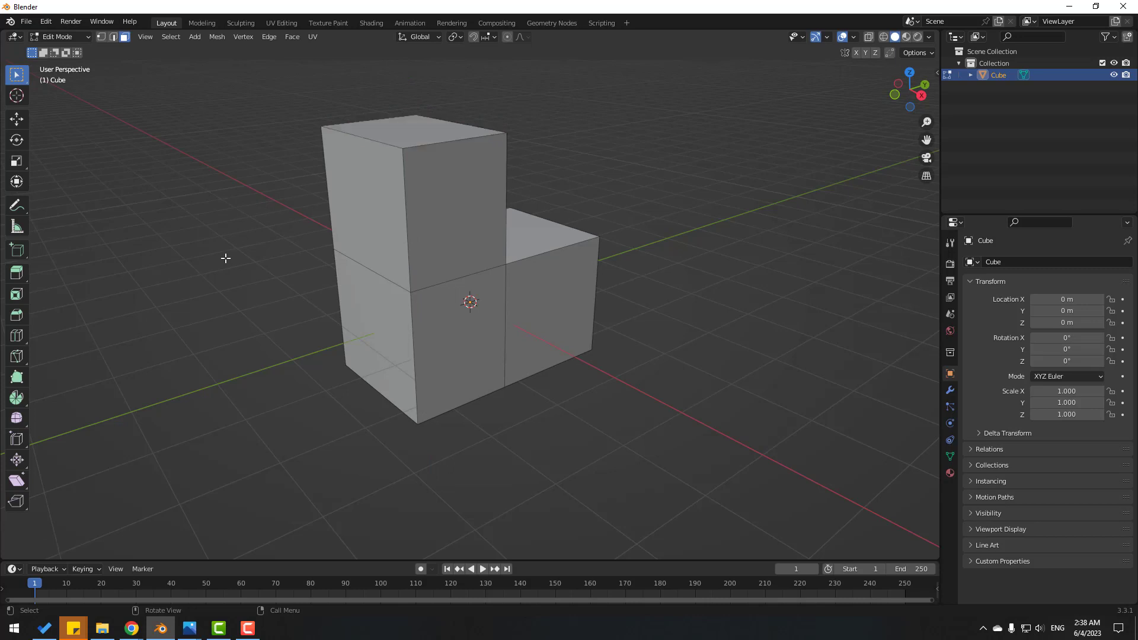
Inset the end face of the low block, on the side opposite the tower
middle_click_drag(226, 257, 423, 212)
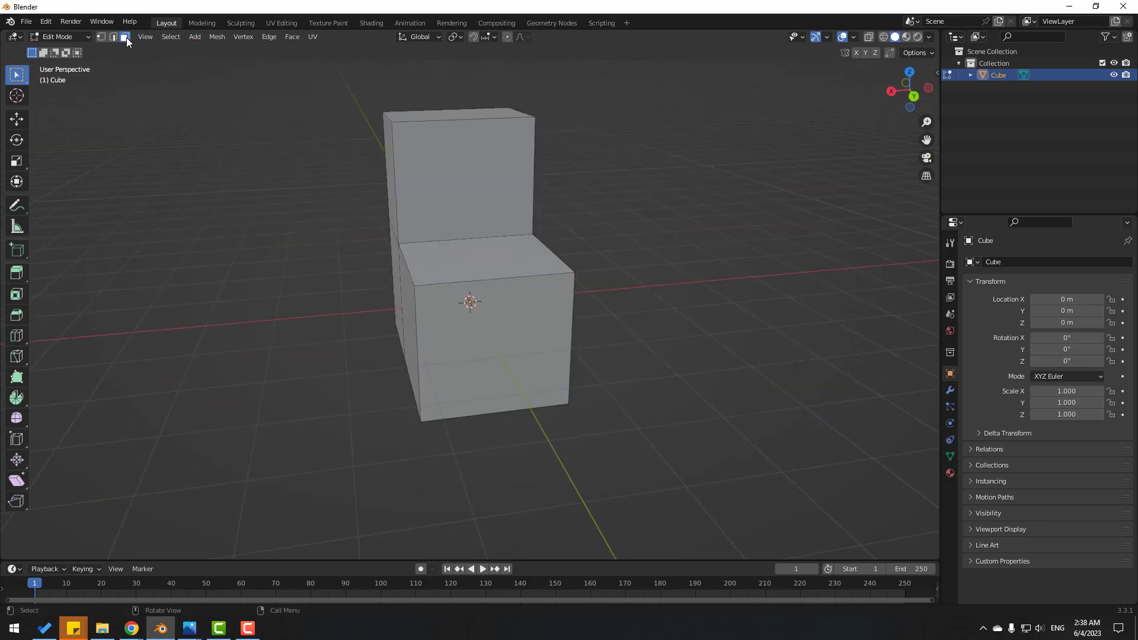
left_click(16, 294)
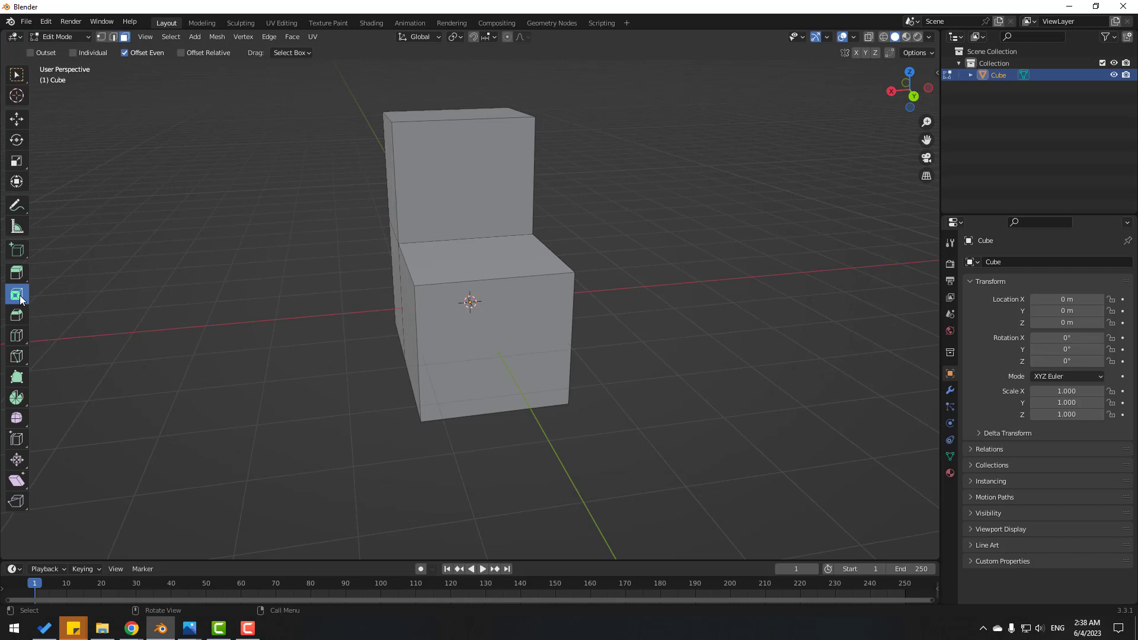
left_click(508, 305)
scroll(530, 344, "up", 1)
middle_click_drag(398, 336, 417, 338)
scroll(596, 334, "up", 1)
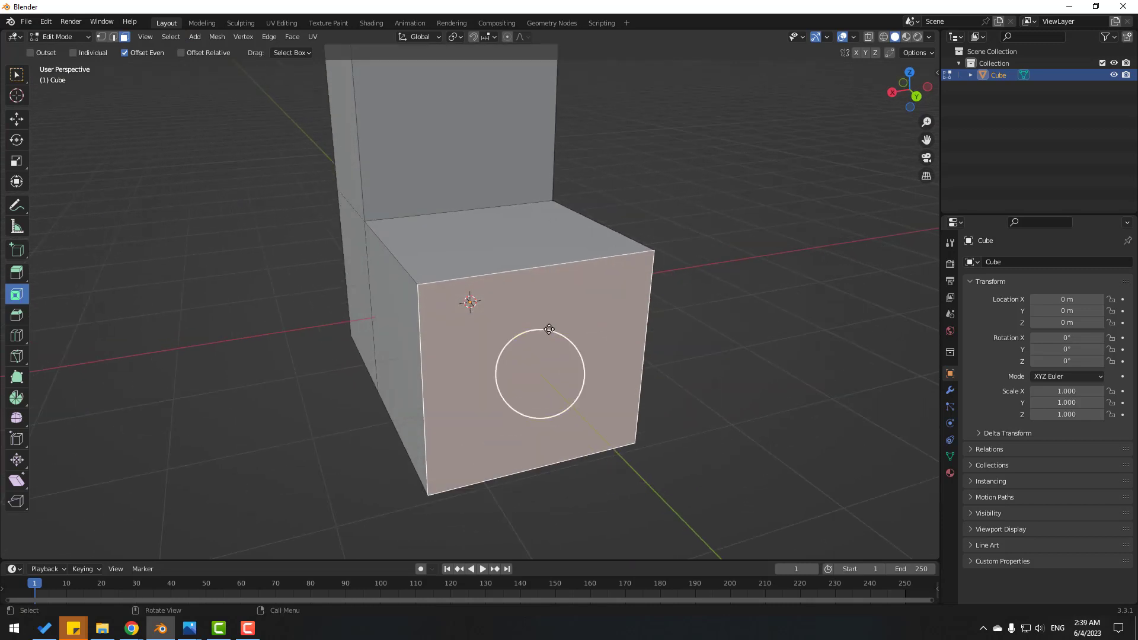
left_click_drag(549, 329, 536, 369)
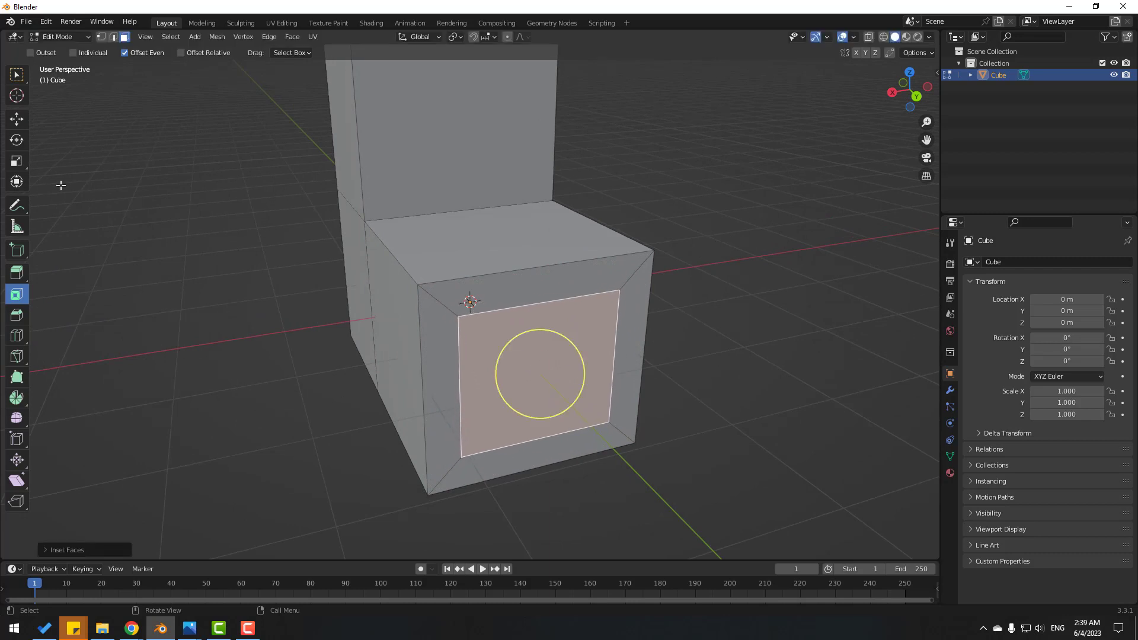
Narrow the inset end face along the X axis and extrude it outward about 0.32 m
left_click(17, 161)
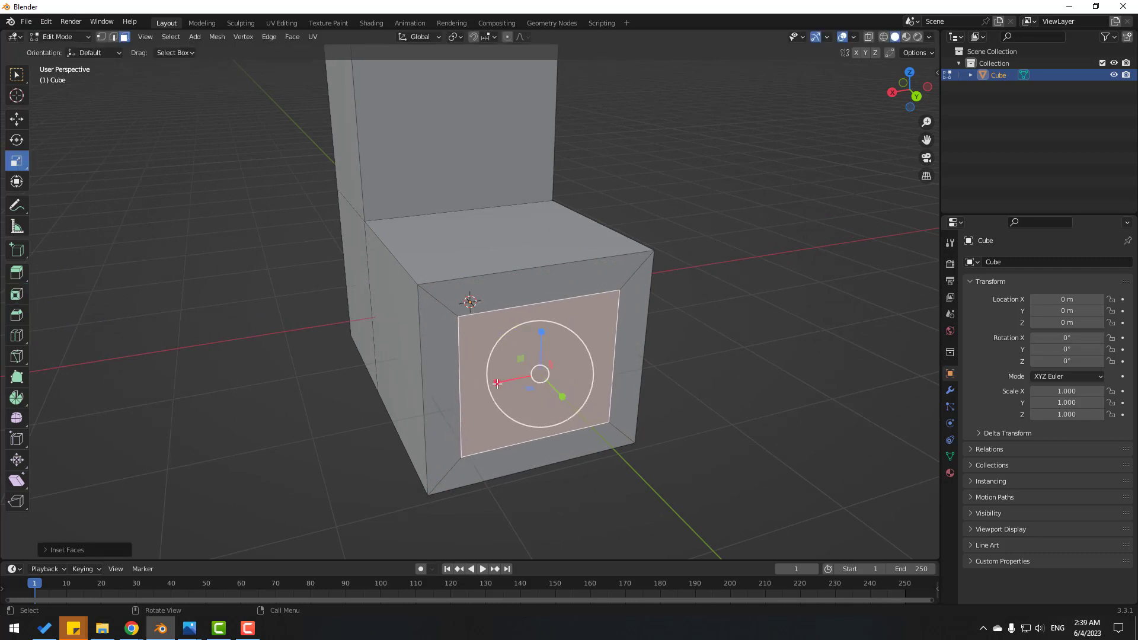
left_click_drag(497, 384, 541, 361)
middle_click_drag(407, 382, 455, 397)
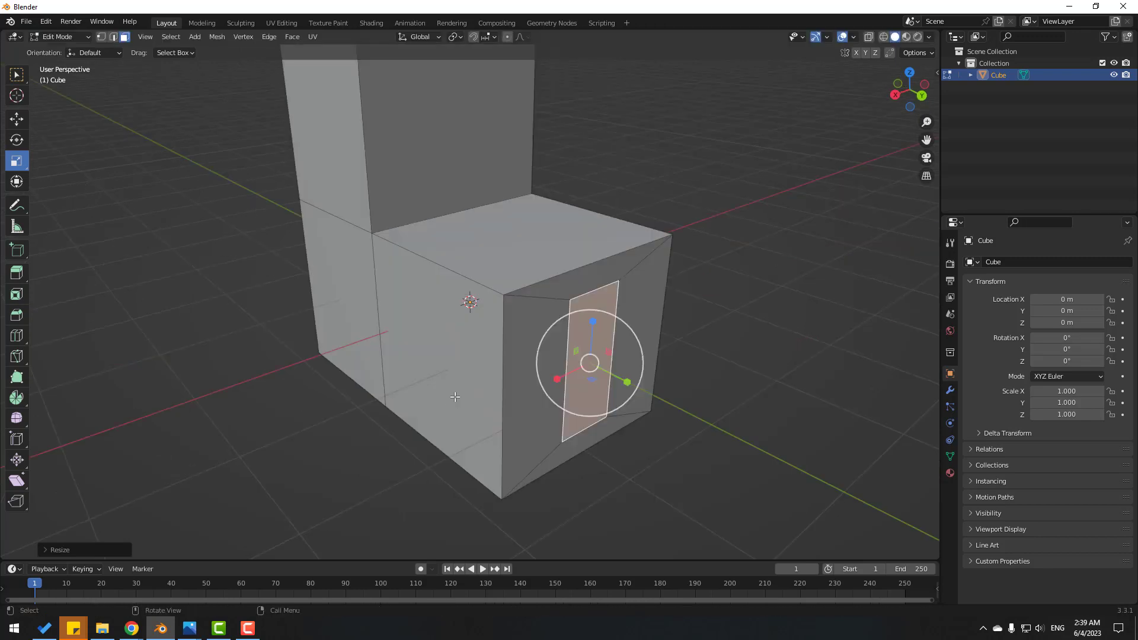
key("e")
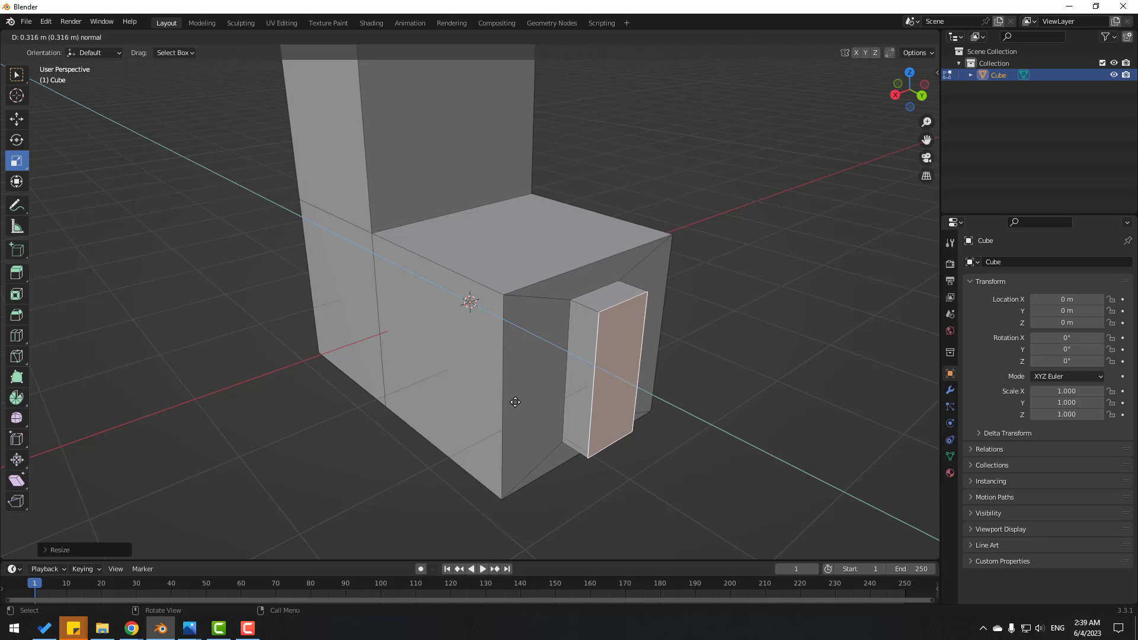
left_click(515, 402)
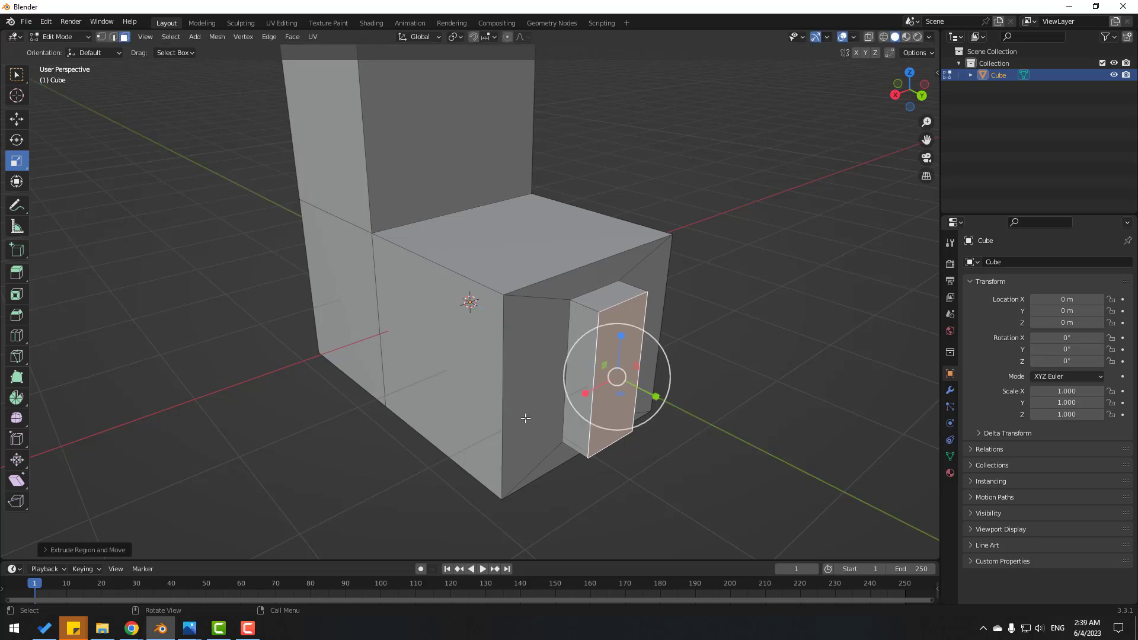
left_click(14, 123)
left_click(236, 216)
Inset the top face of the tower
scroll(236, 216, "down", 2)
middle_click_drag(236, 216, 371, 217)
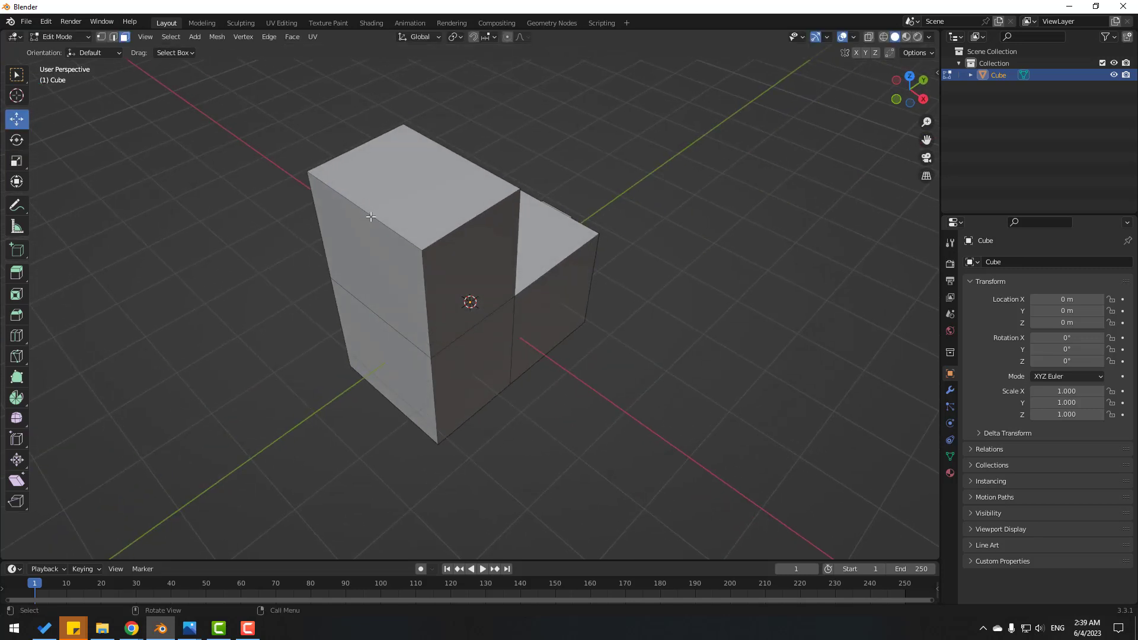
left_click(401, 163)
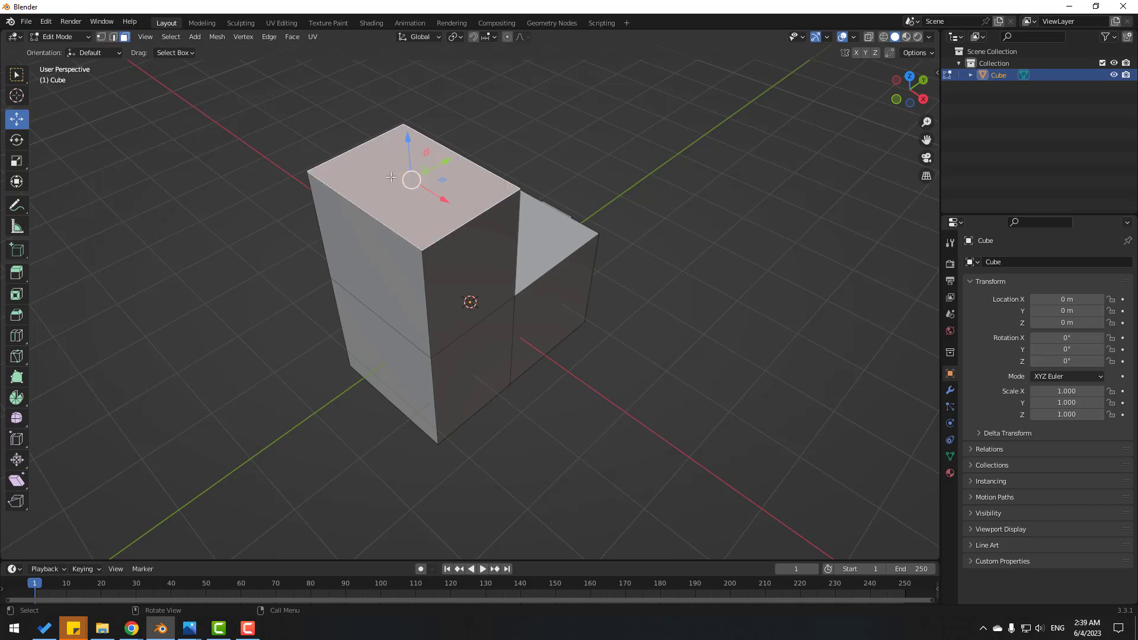
left_click(18, 298)
mouse_move(456, 171)
left_mouse_down()
mouse_move(450, 192)
mouse_move(416, 179)
mouse_move(426, 188)
mouse_move(474, 145)
mouse_move(463, 154)
left_mouse_up()
Narrow the tower's inset top face along the X axis and extrude it upward into a short block
left_click(21, 167)
scroll(468, 172, "up", 2)
scroll(470, 174, "down", 1)
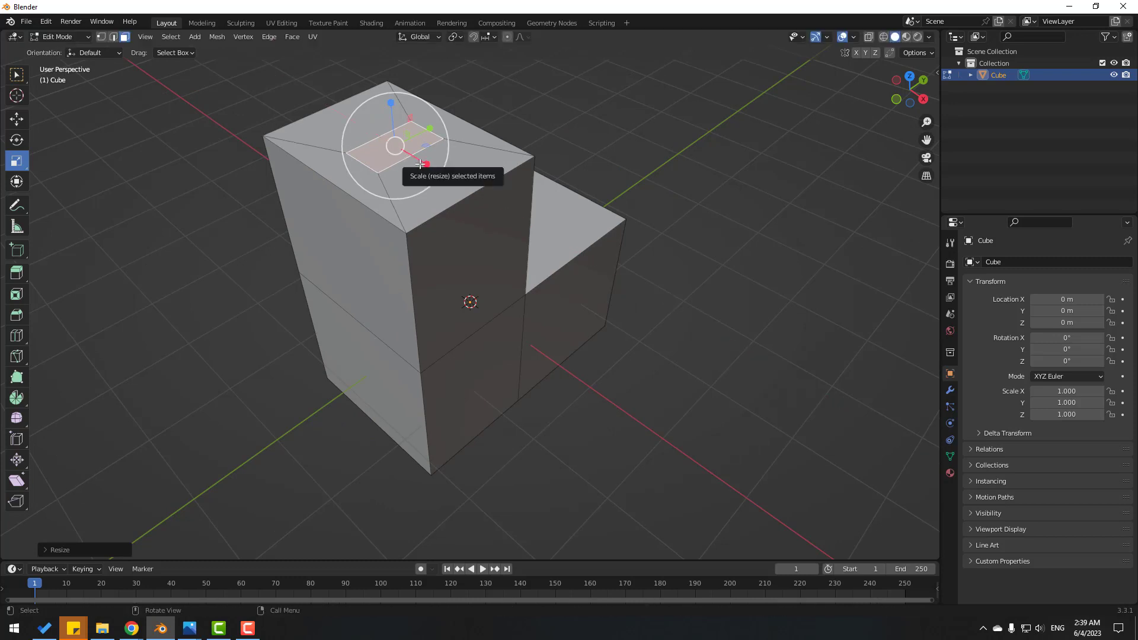
key("e")
left_click(410, 128)
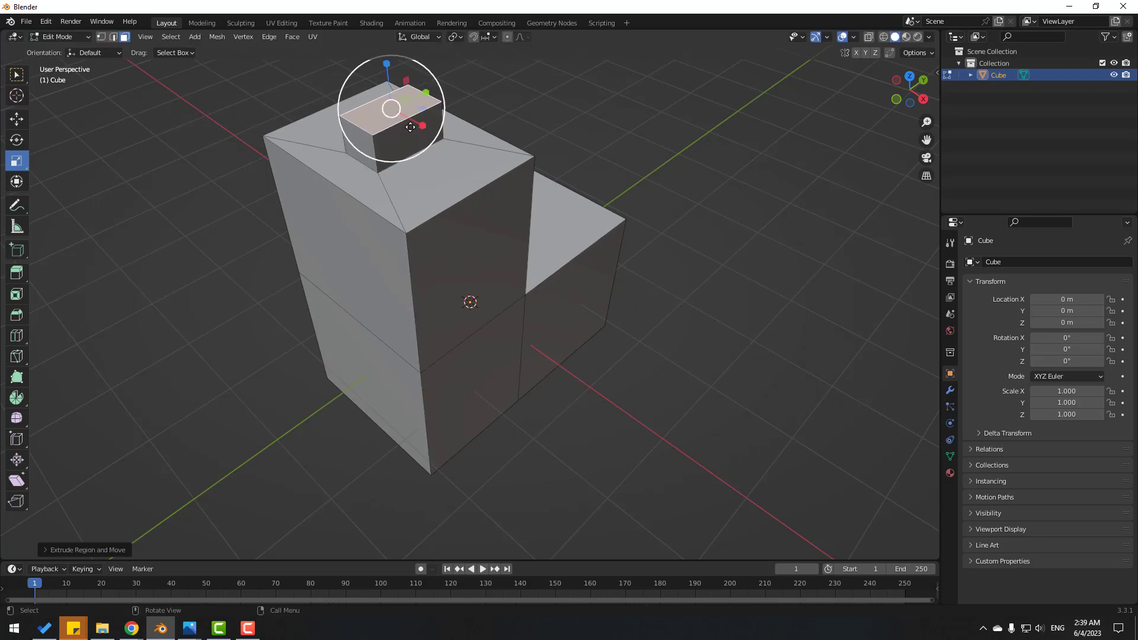
left_click(601, 114)
Add two horizontal loop cuts around the lower part of the model in edge select mode
middle_click_drag(601, 114, 376, 211)
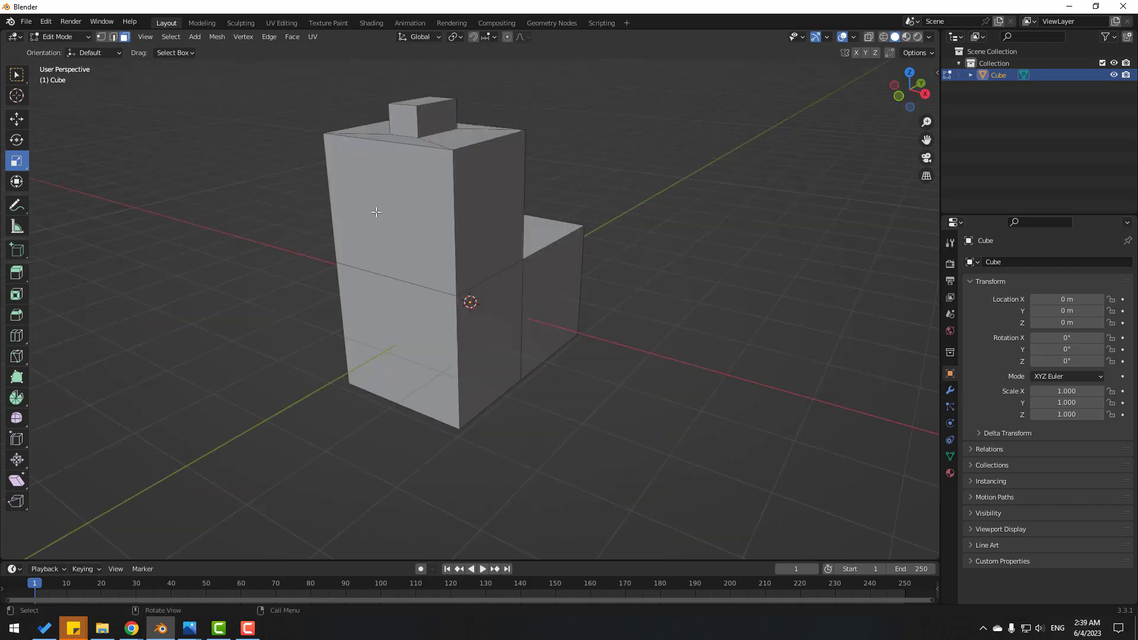
left_click(17, 119)
scroll(138, 82, "up", 2)
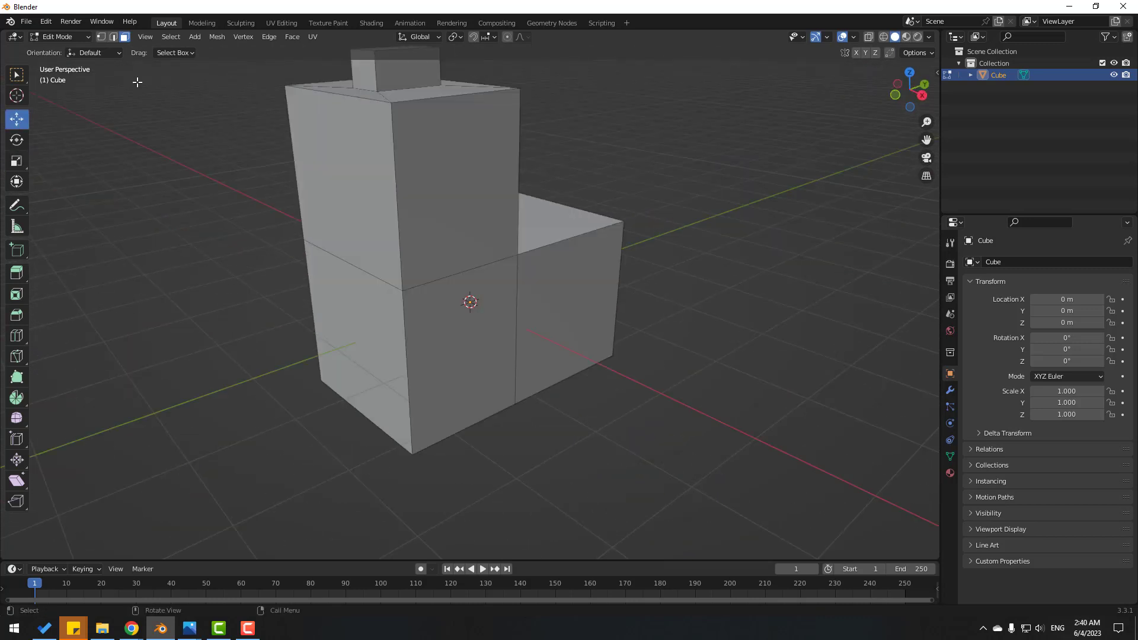
left_click(115, 39)
middle_click_drag(464, 384, 433, 363)
key("ctrl+r")
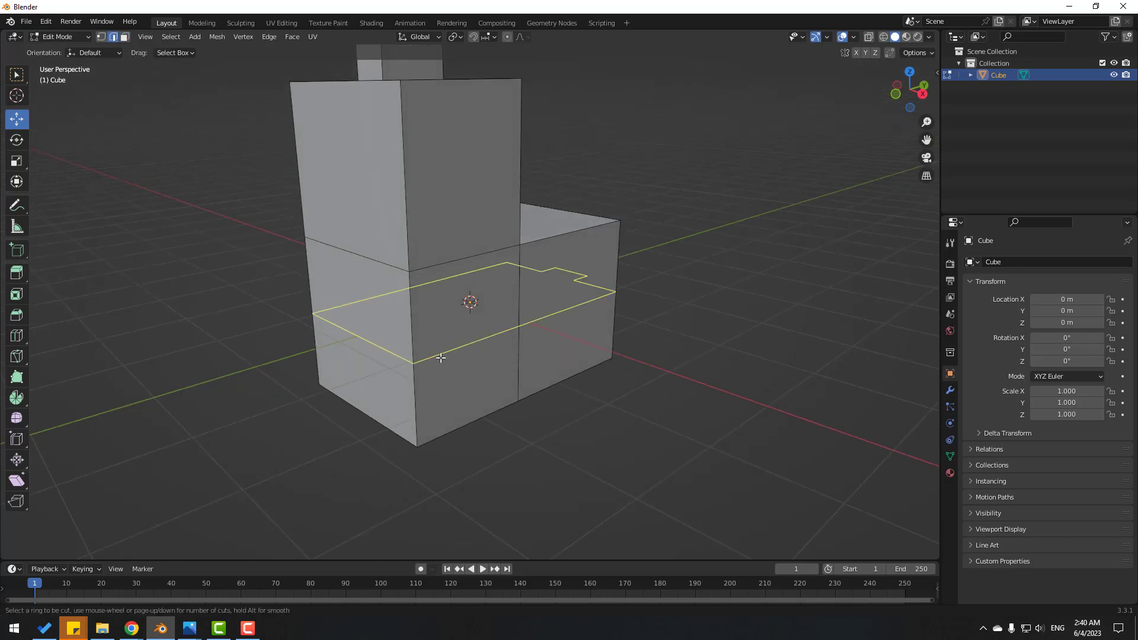
scroll(422, 342, "up", 1)
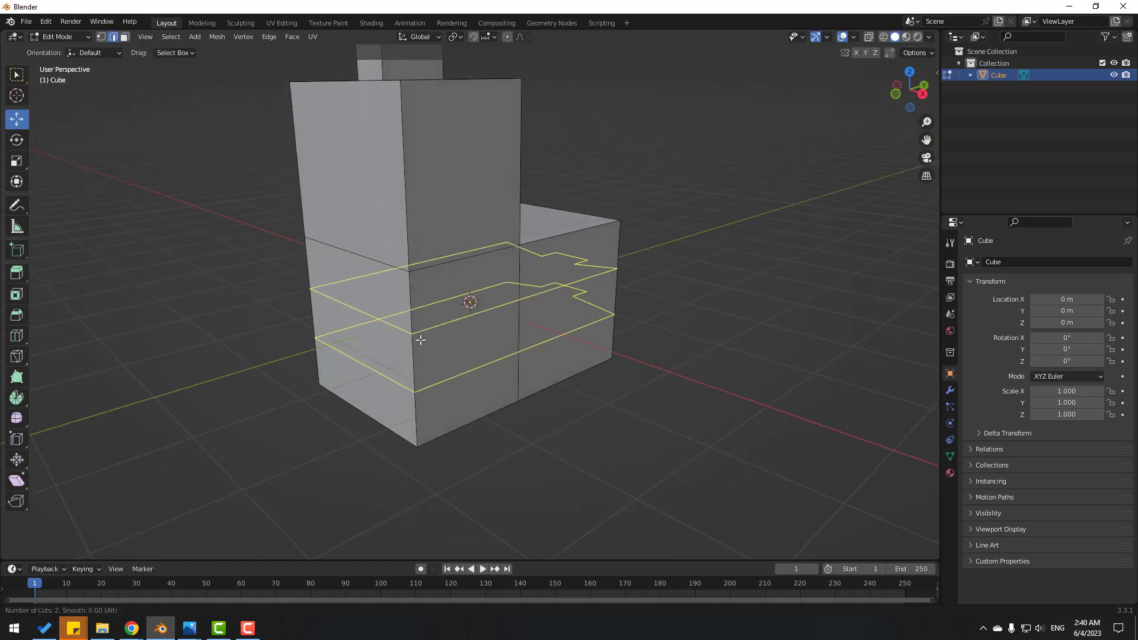
scroll(421, 340, "down", 1)
scroll(427, 341, "up", 1)
left_click(425, 340)
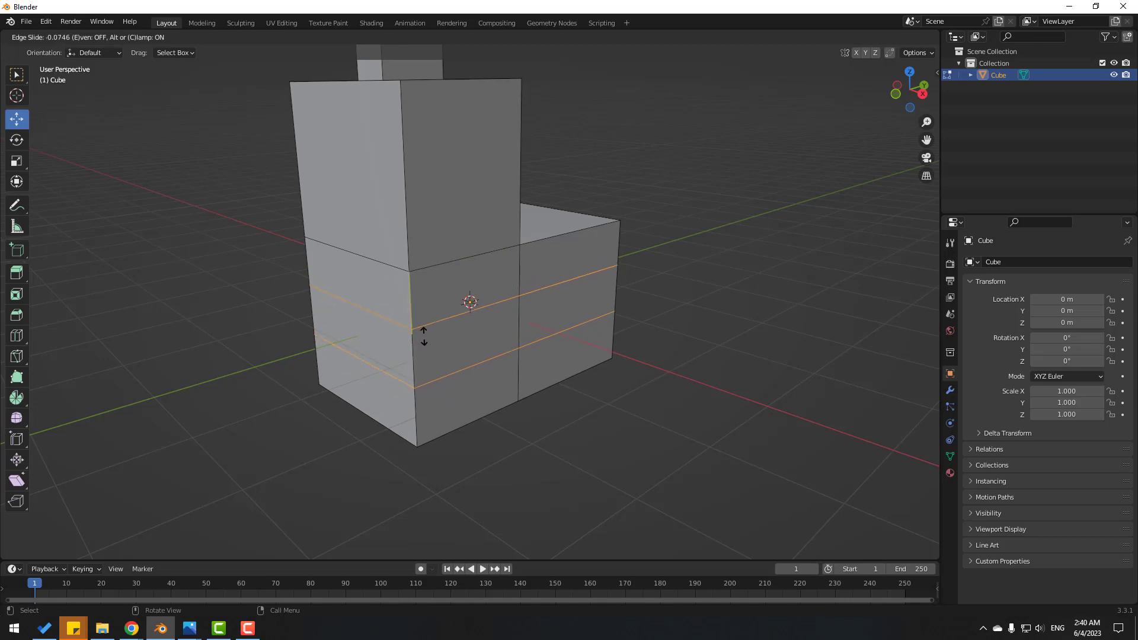
left_click(423, 339)
Scale the two horizontal loop cuts along the Z axis to bring them closer together
left_click(16, 161)
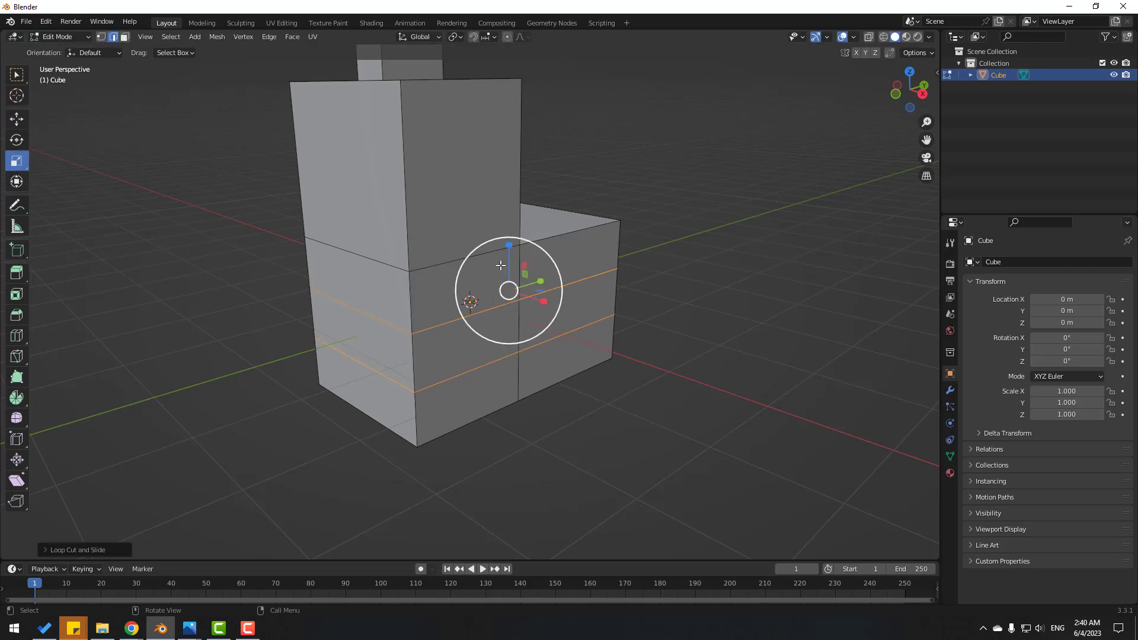
left_click_drag(508, 251, 506, 265)
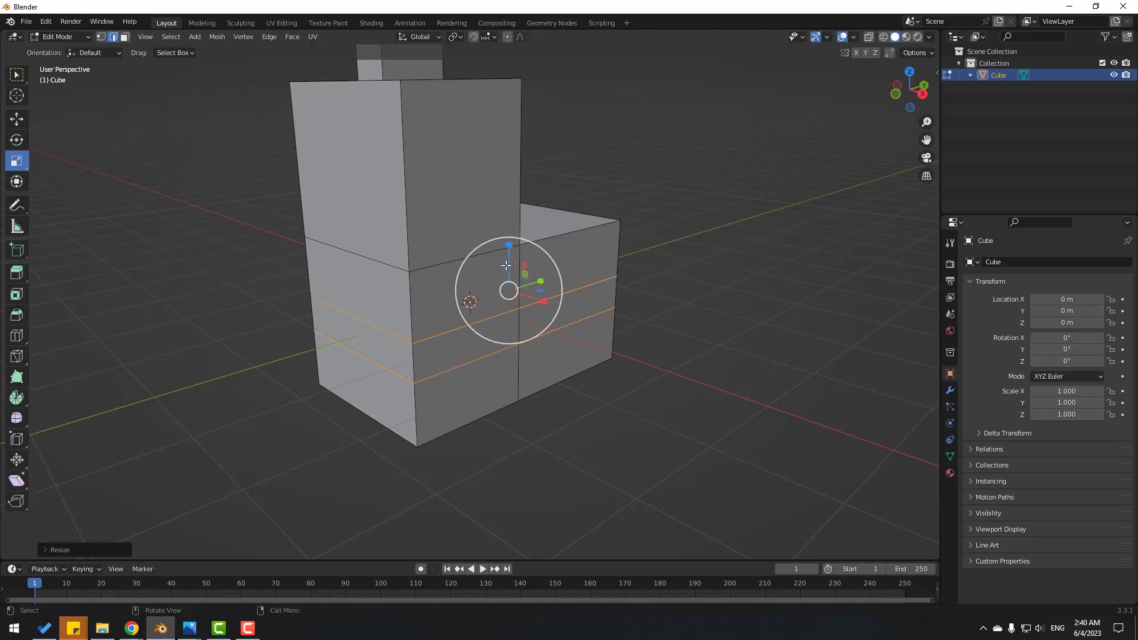
left_click(706, 246)
Add a vertical loop cut down the middle of the tower half of the model
scroll(475, 353, "up", 1)
middle_click_drag(474, 353, 159, 235)
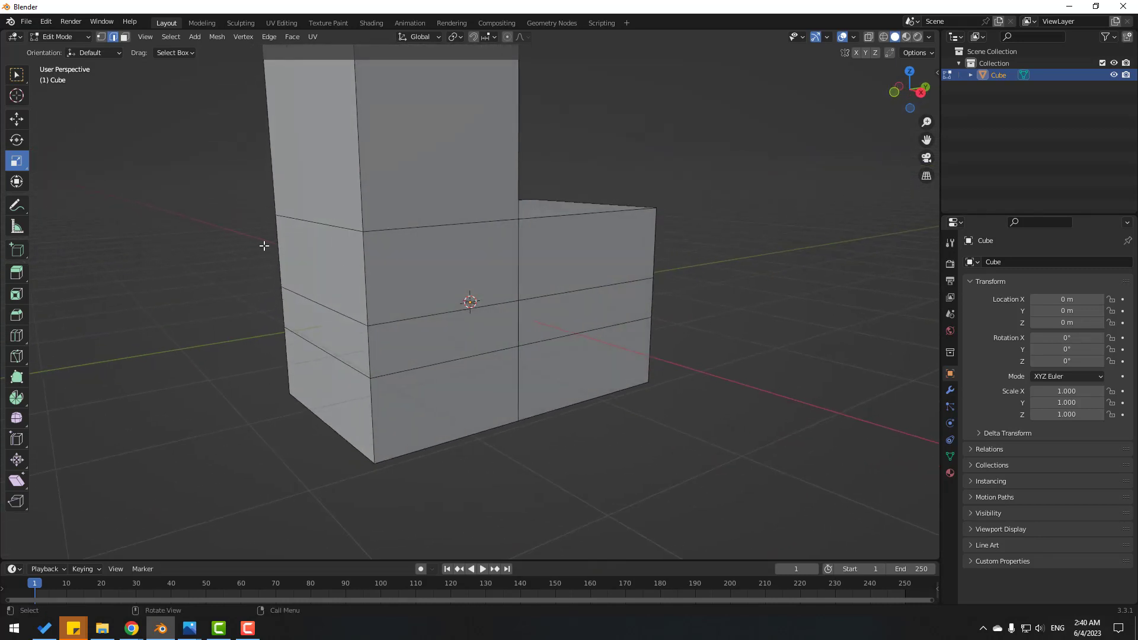
key("ctrl+r")
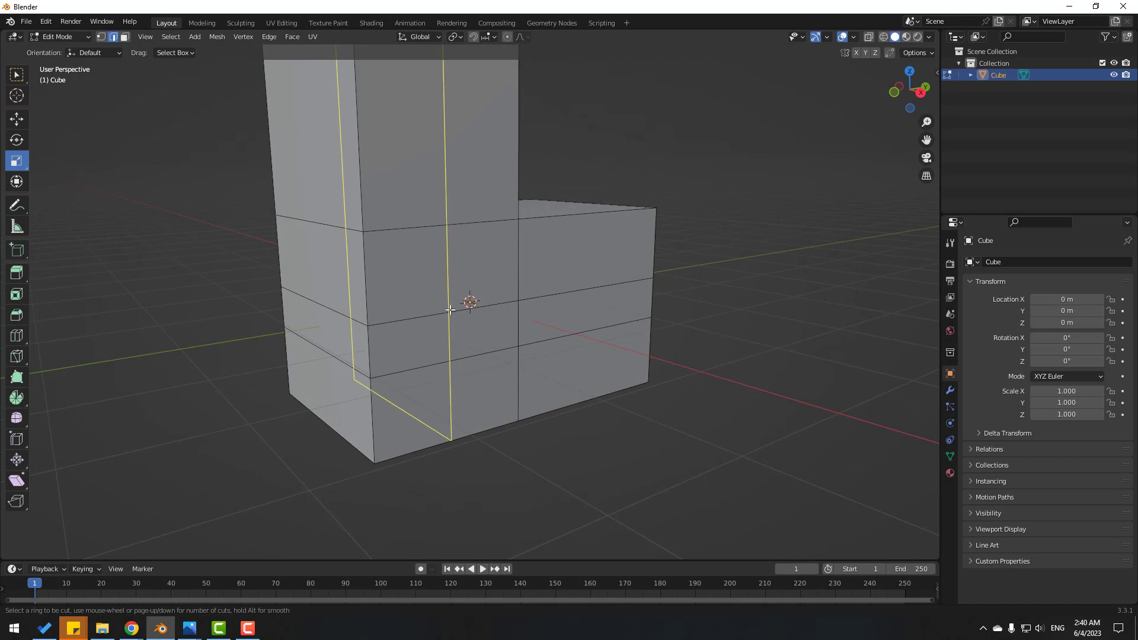
left_click(451, 310)
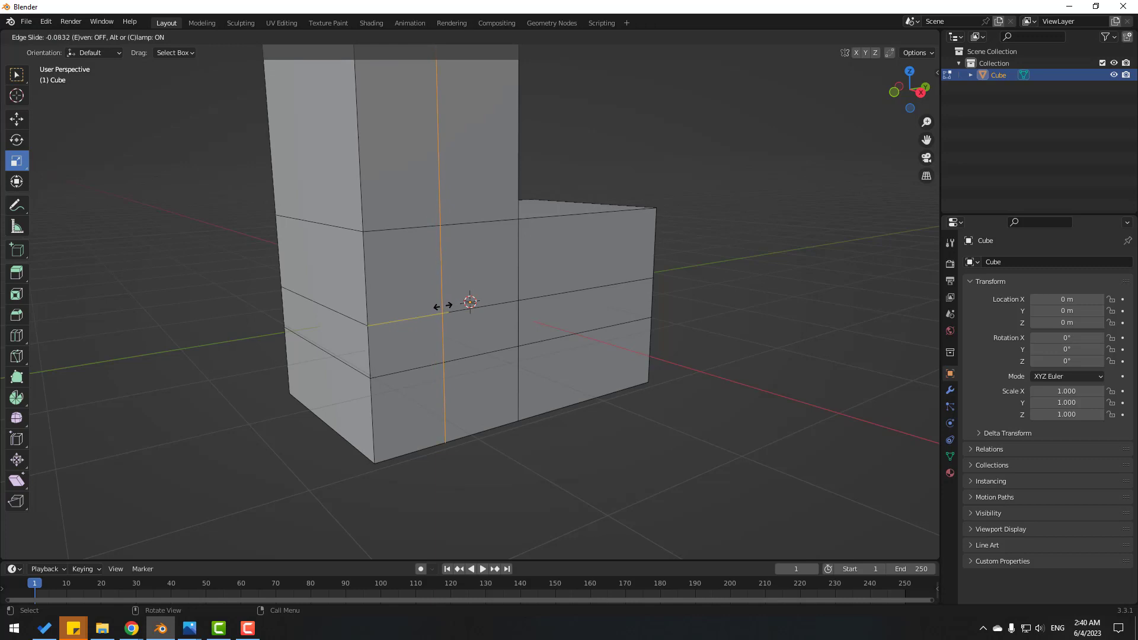
left_click(443, 306)
Add a vertical loop cut through the middle of the low block
middle_click_drag(579, 262, 544, 271)
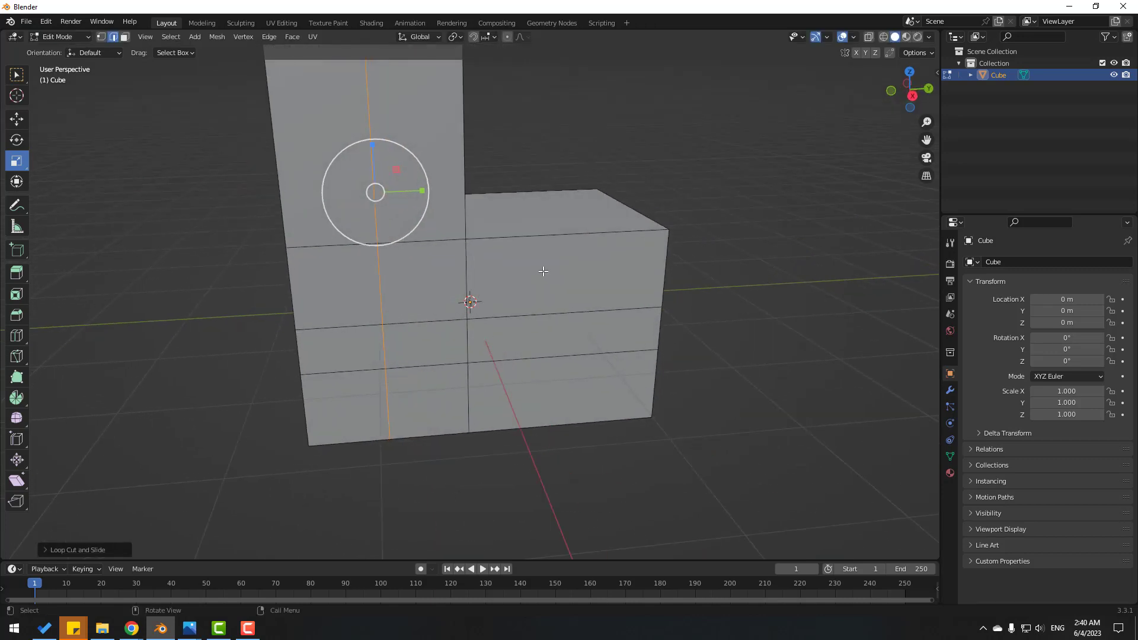
key("ctrl+r")
left_click(536, 242)
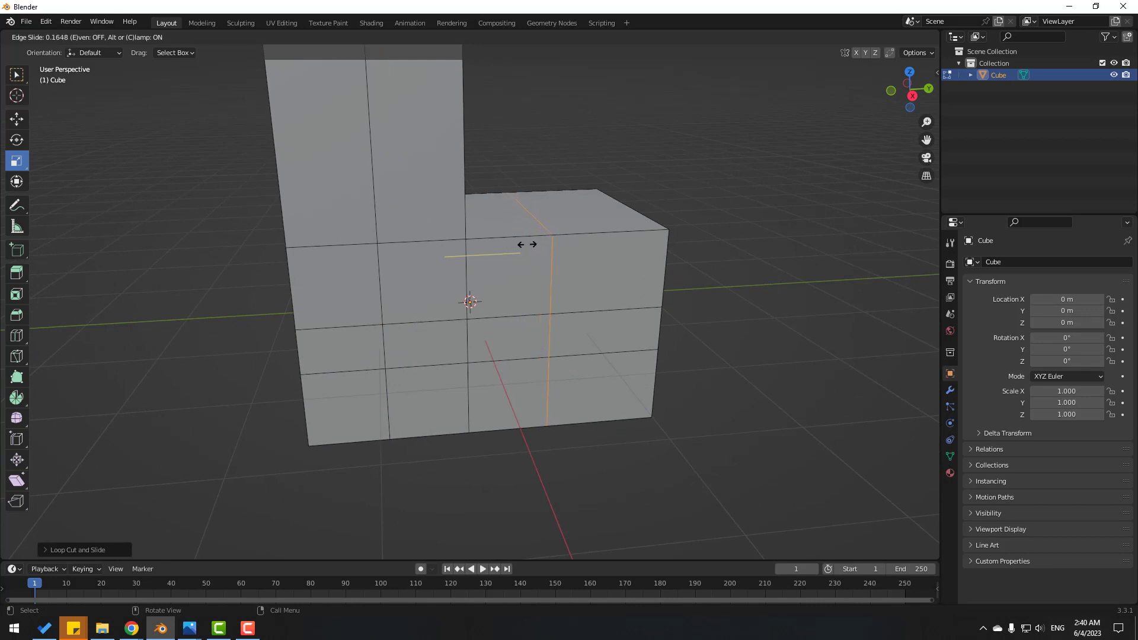
left_click(529, 244)
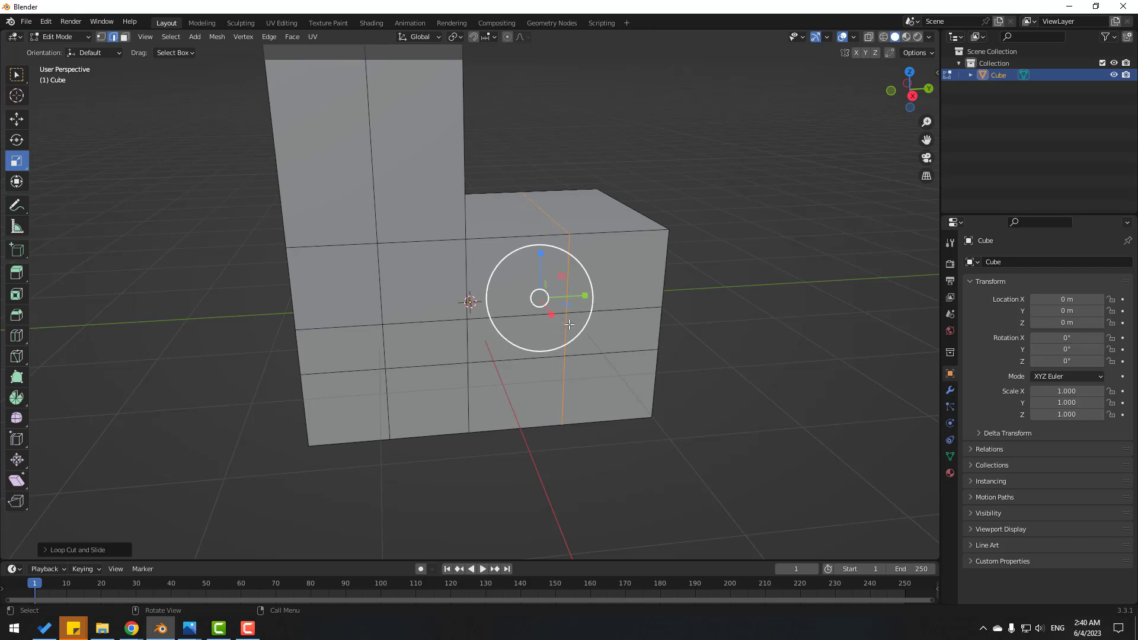
Extrude the two central faces of the narrow horizontal band outward on both long sides of the body, using Extrude Individual
left_click(16, 119)
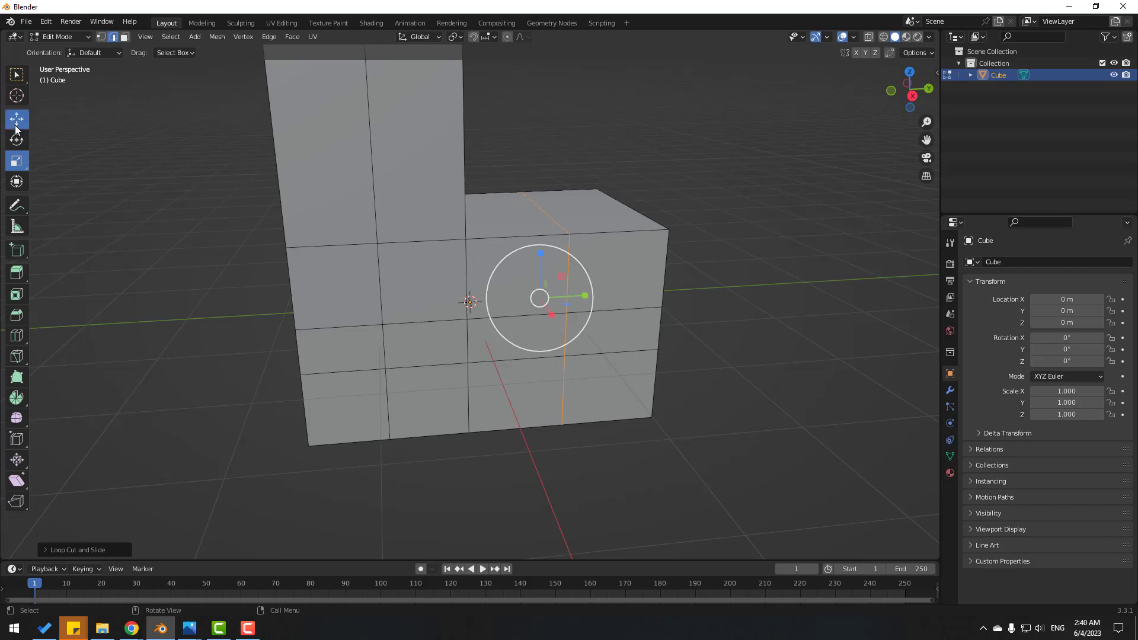
left_click(126, 38)
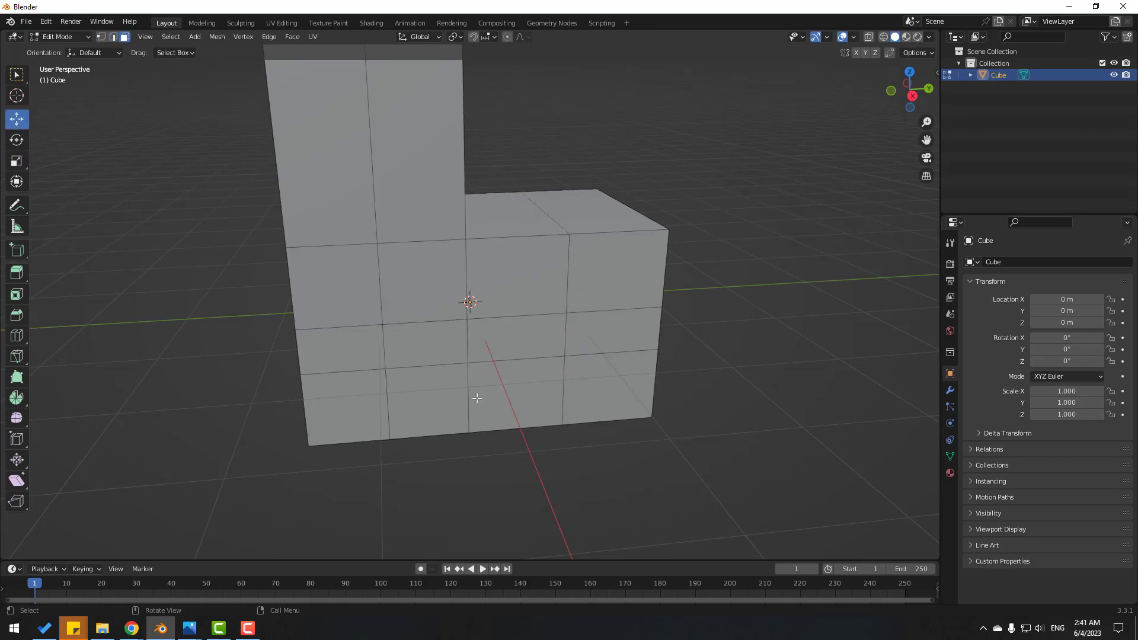
scroll(476, 398, "up", 1)
middle_click_drag(301, 345, 315, 340)
left_click(451, 338)
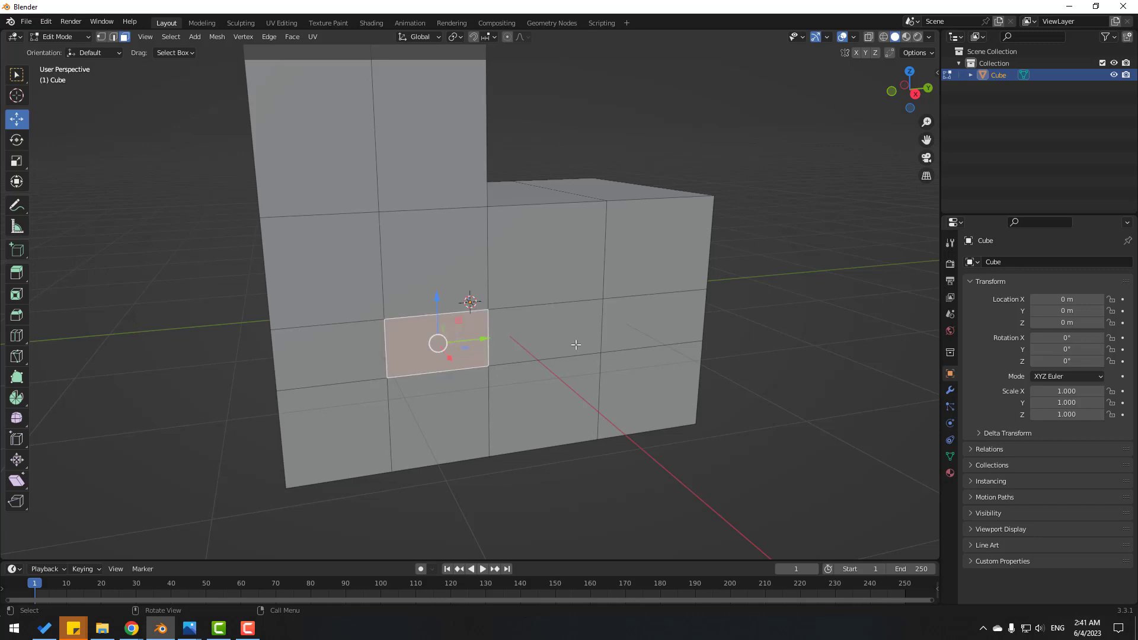
left_click(537, 335, "shift")
middle_click_drag(374, 351, 489, 363)
left_click(451, 344, "shift")
left_click(510, 343, "shift")
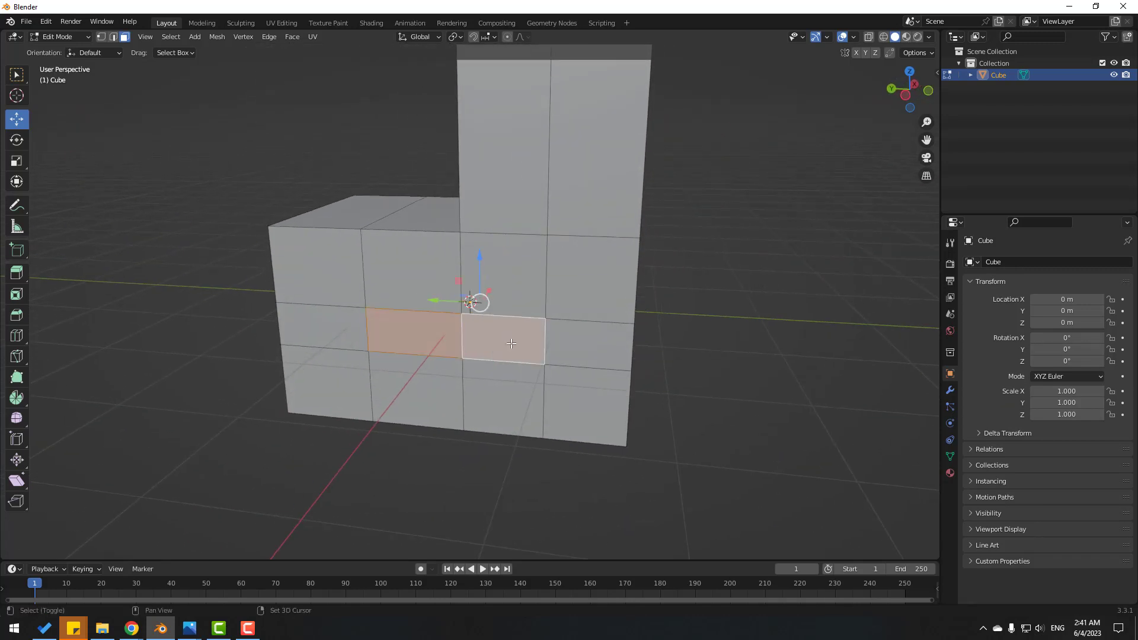
middle_click_drag(308, 355, 490, 361)
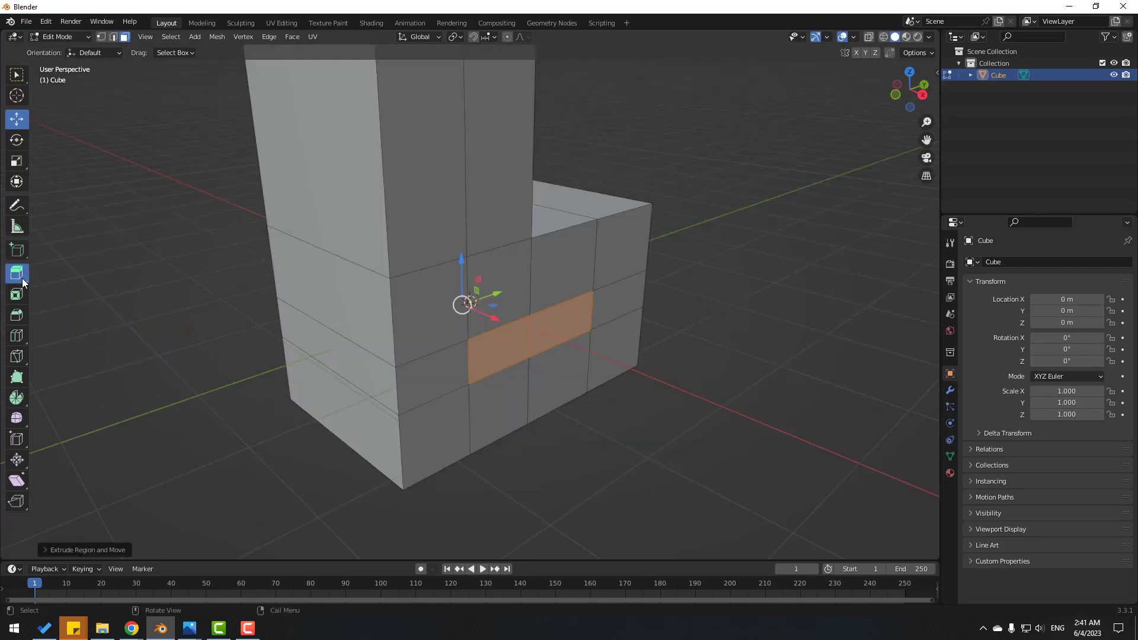
left_click(22, 279)
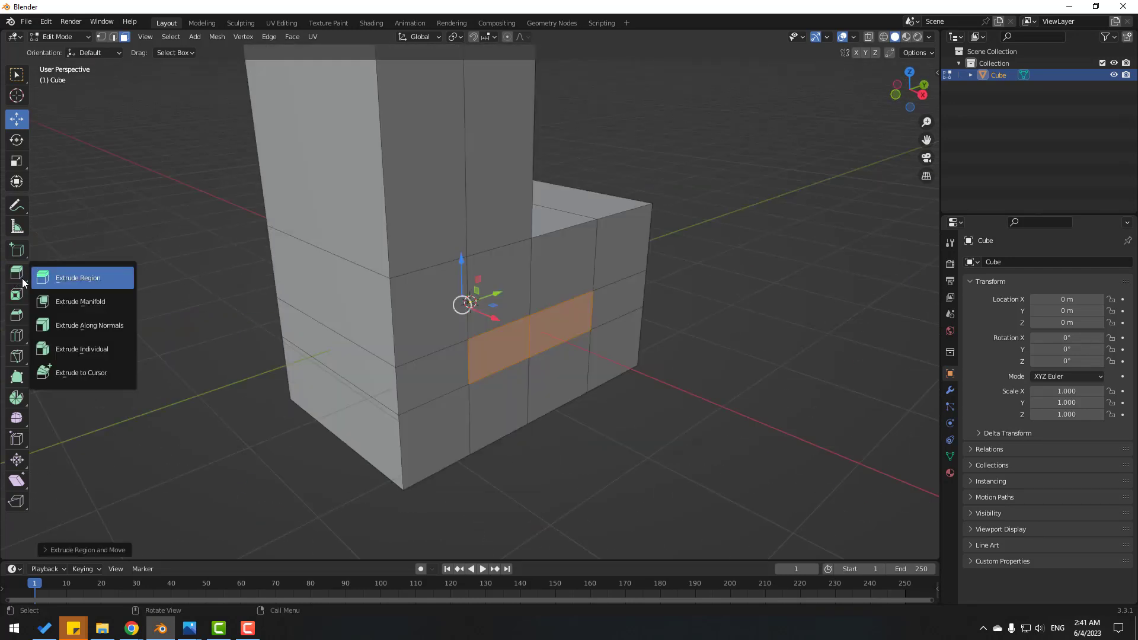
left_click(89, 355)
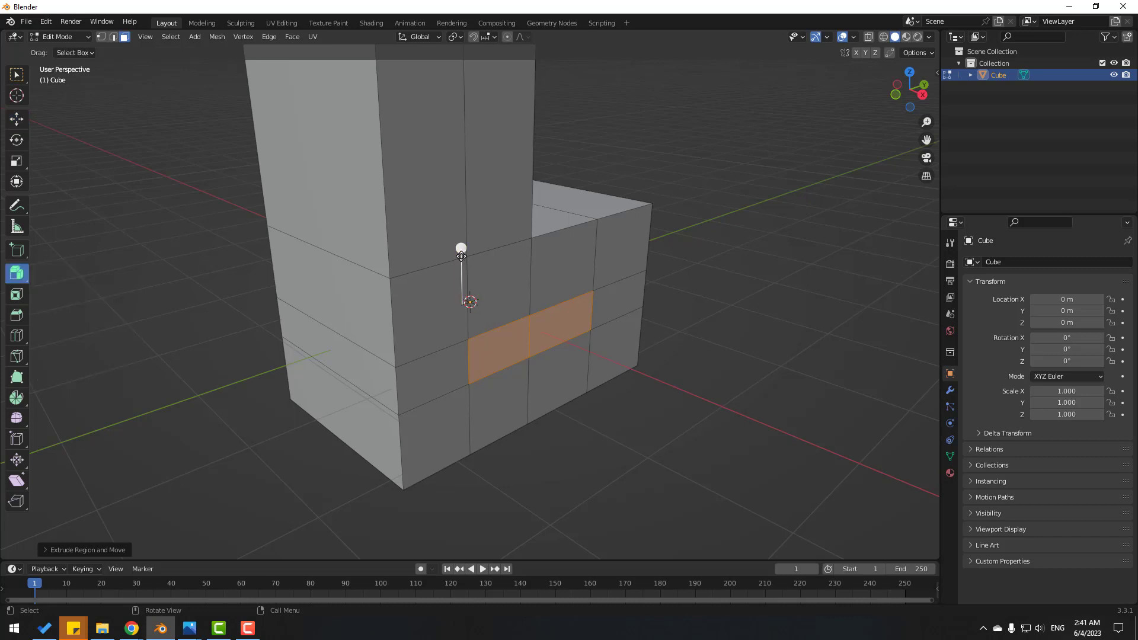
left_click_drag(461, 248, 473, 229)
middle_click_drag(356, 329, 98, 208)
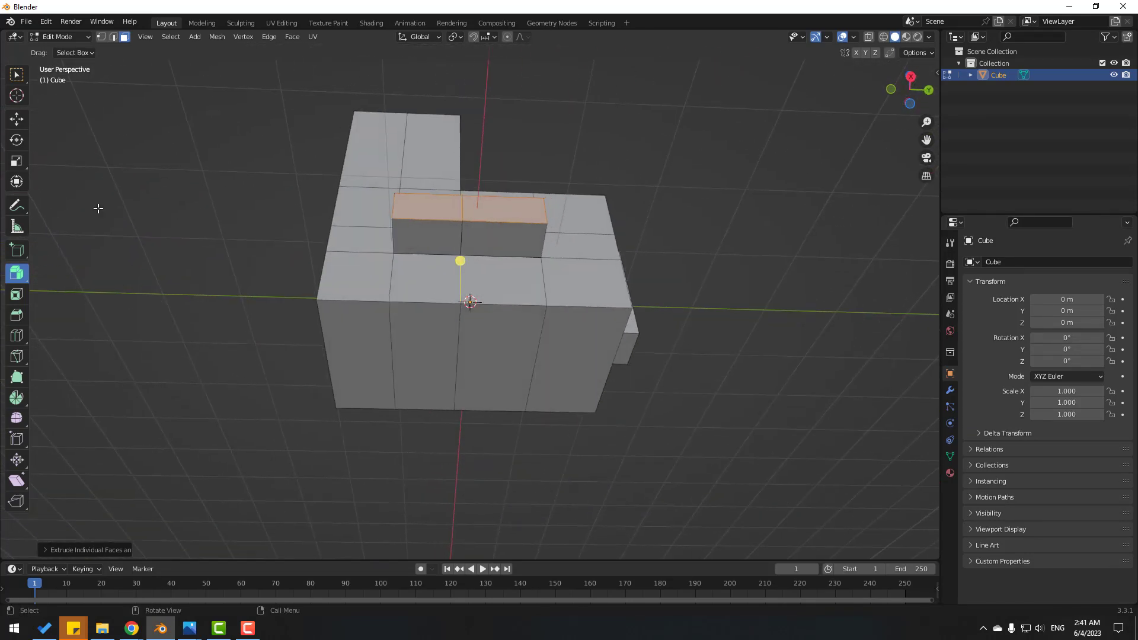
In edge select mode, add two parallel lengthwise loop cuts across the underside and slide them toward one long side
left_click(17, 124)
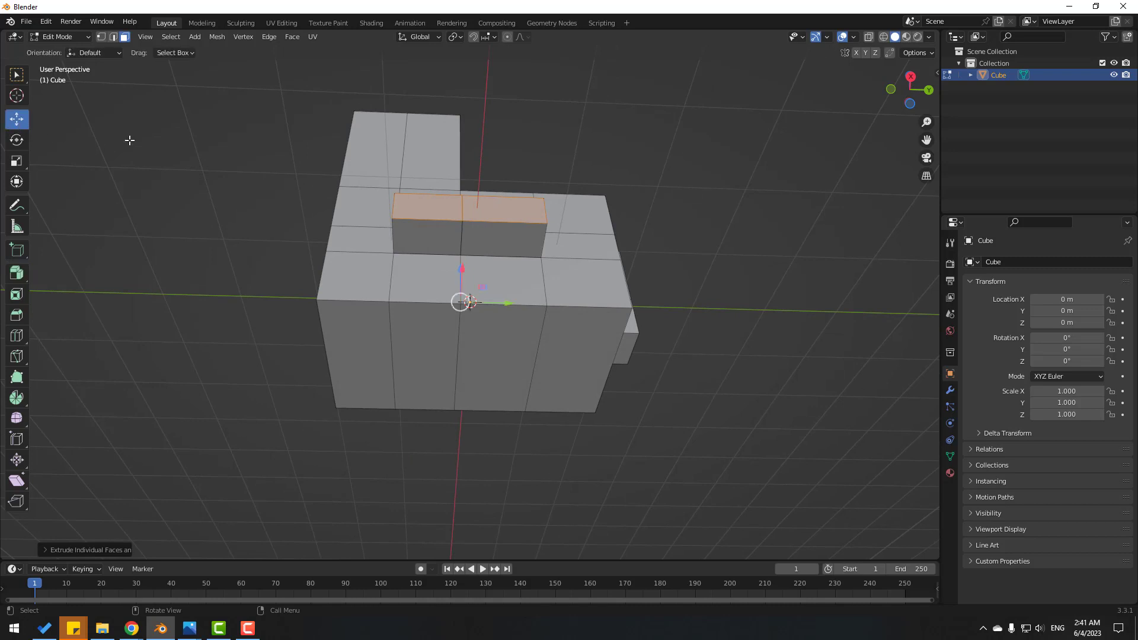
left_click(113, 37)
middle_click_drag(585, 429, 542, 441)
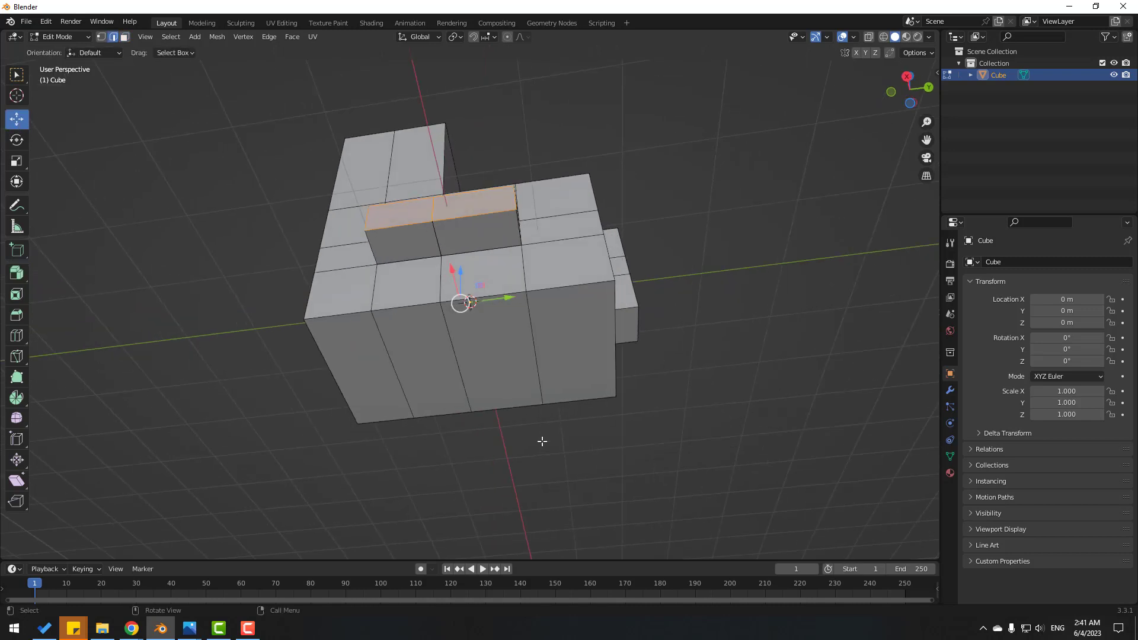
left_click(446, 474)
middle_click_drag(446, 474, 407, 396)
key("ctrl+r")
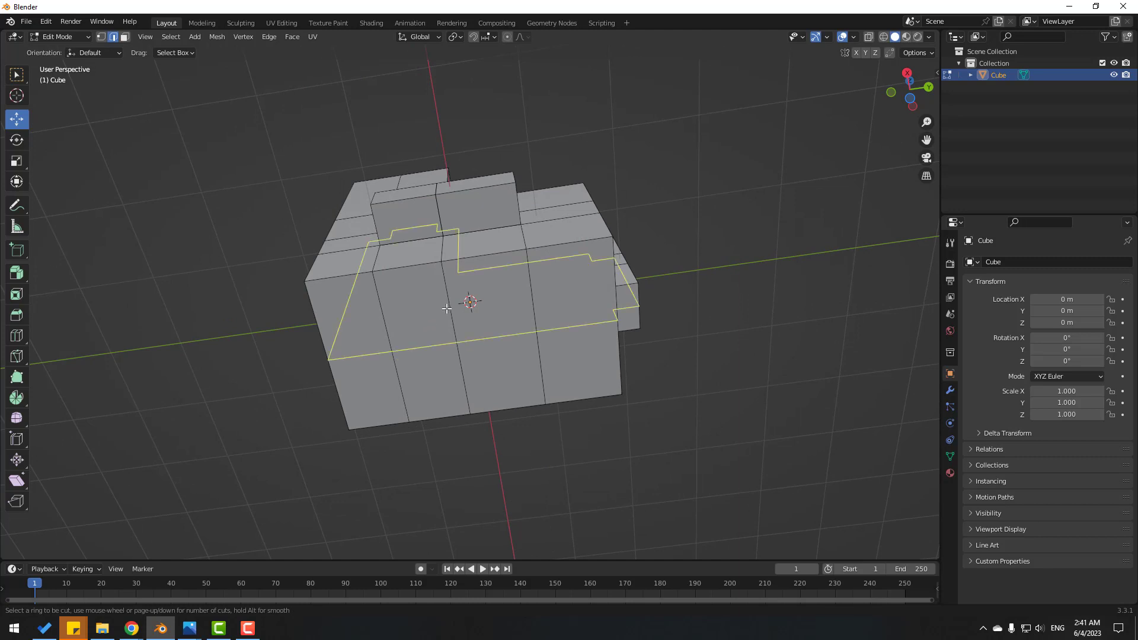
scroll(446, 310, "up", 1)
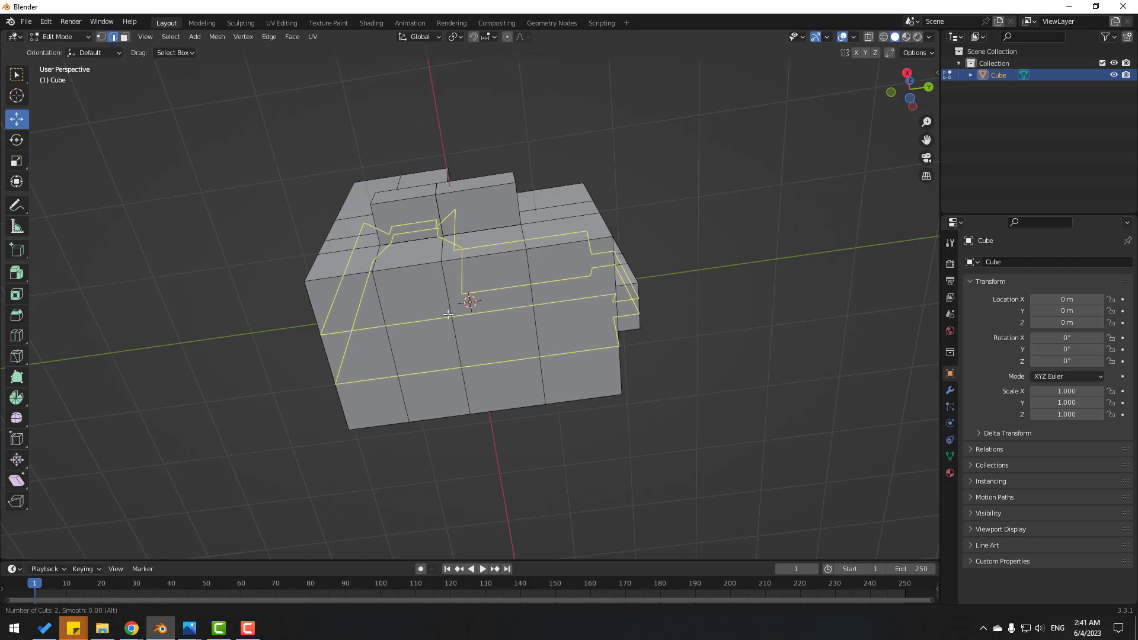
left_click(450, 315)
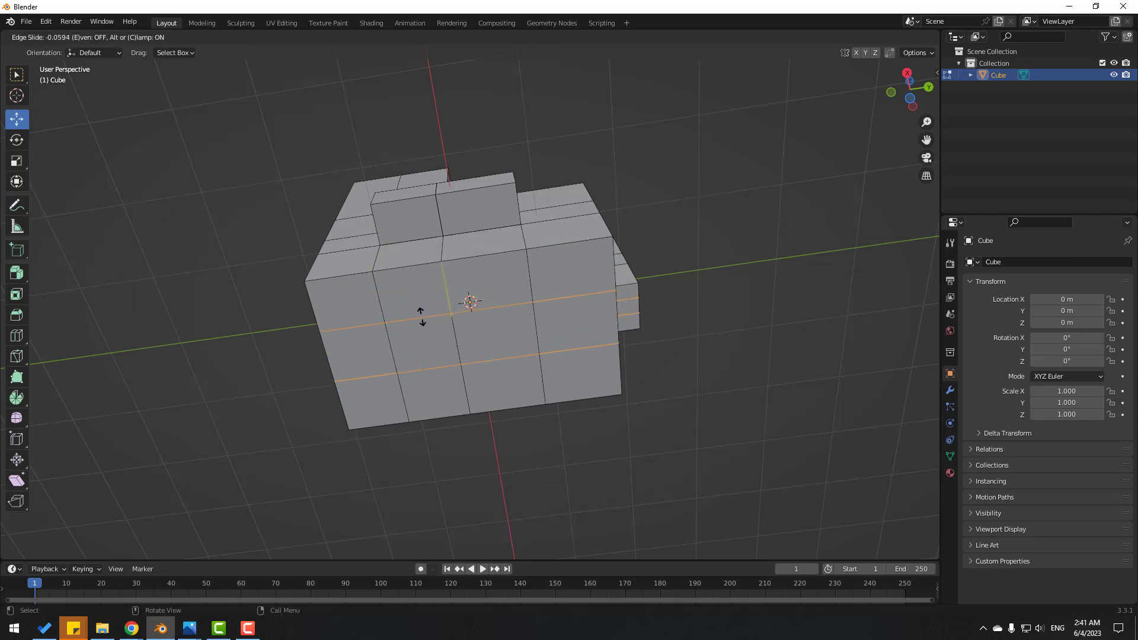
left_click(420, 276)
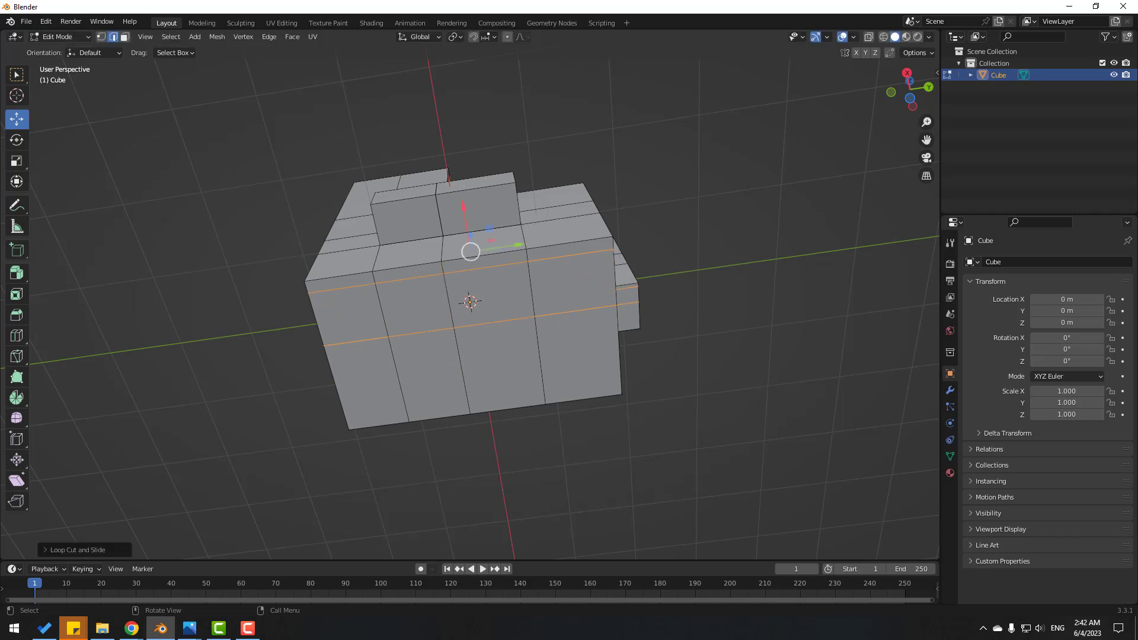
Scale the two lengthwise loop cuts along the X axis to adjust their spacing
left_click(16, 167)
middle_click_drag(472, 296, 472, 254)
left_click_drag(472, 255, 474, 224)
middle_click_drag(476, 335, 510, 330)
left_click(251, 331)
Add two more lengthwise loop cuts on the other half of the underside and scale them apart along the X axis
key("ctrl+r")
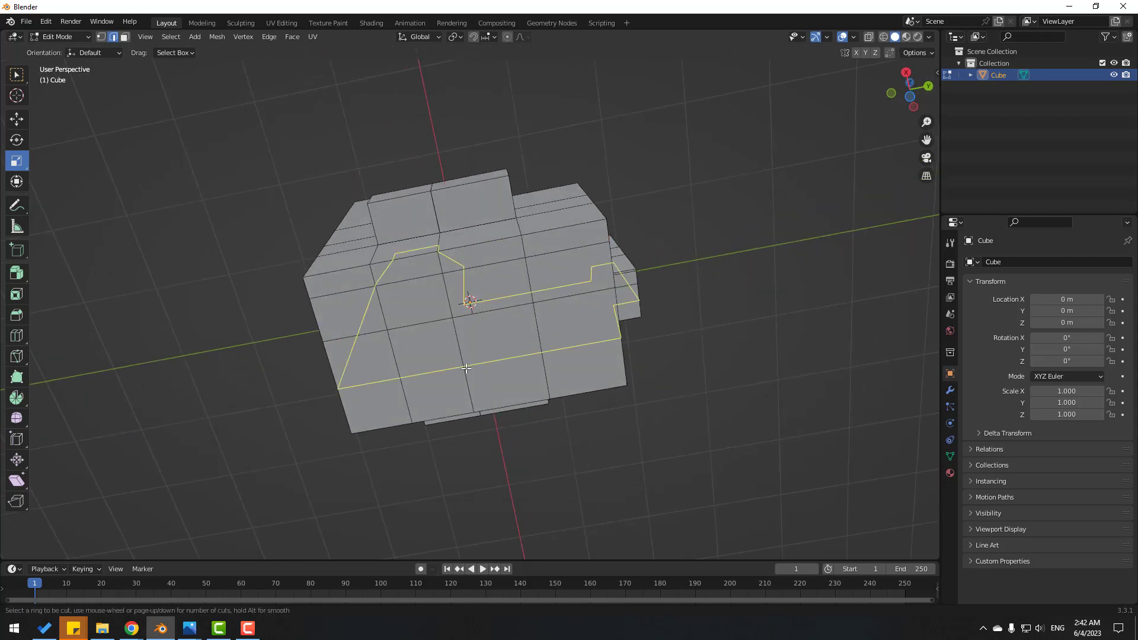
scroll(467, 368, "up", 1)
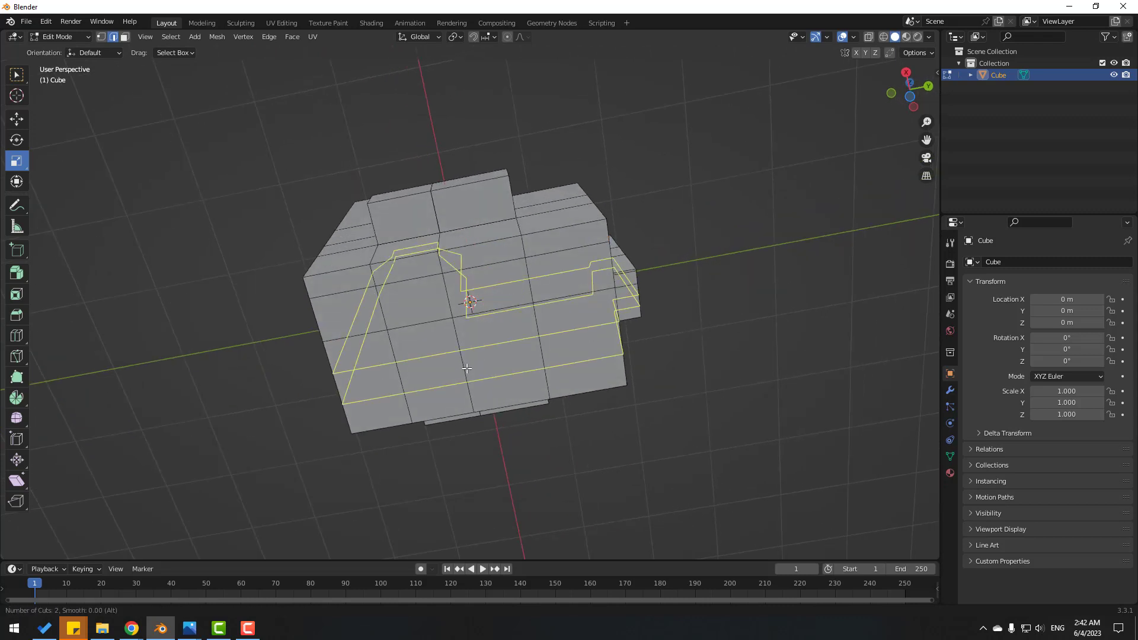
left_click(467, 369)
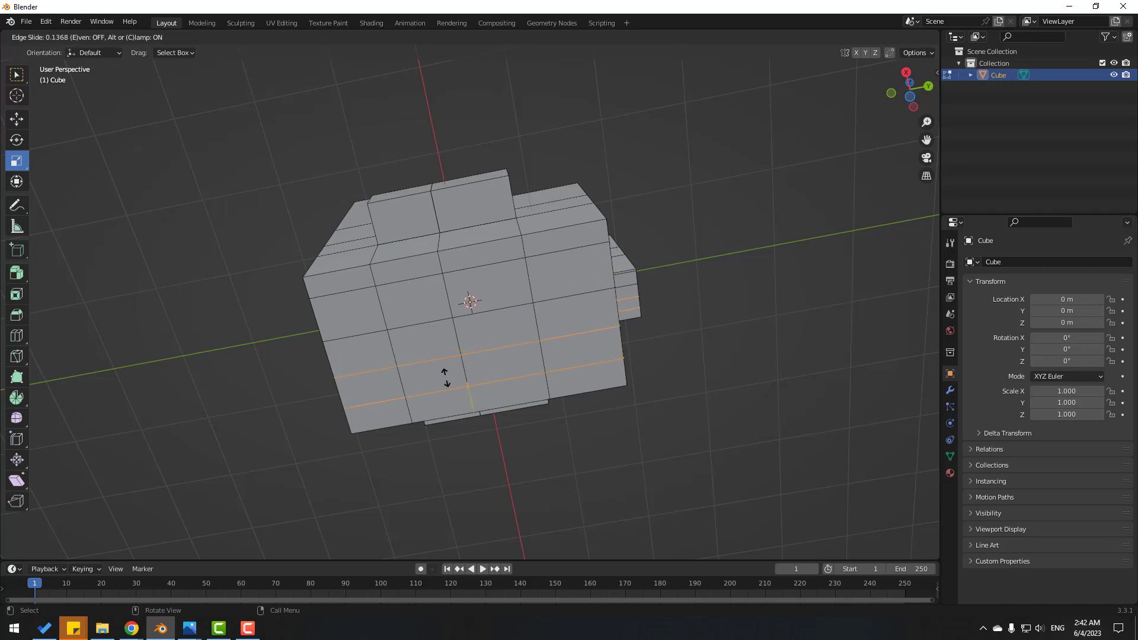
left_click(446, 378)
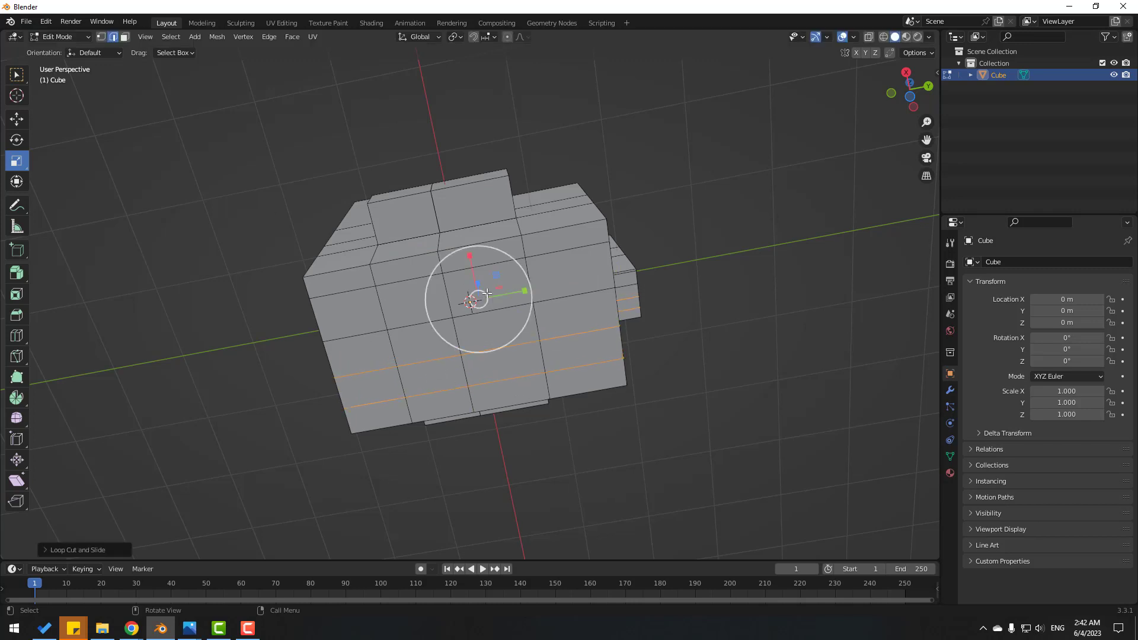
left_click_drag(469, 259, 466, 245)
middle_click_drag(465, 246, 335, 285)
left_click_drag(474, 291, 475, 294)
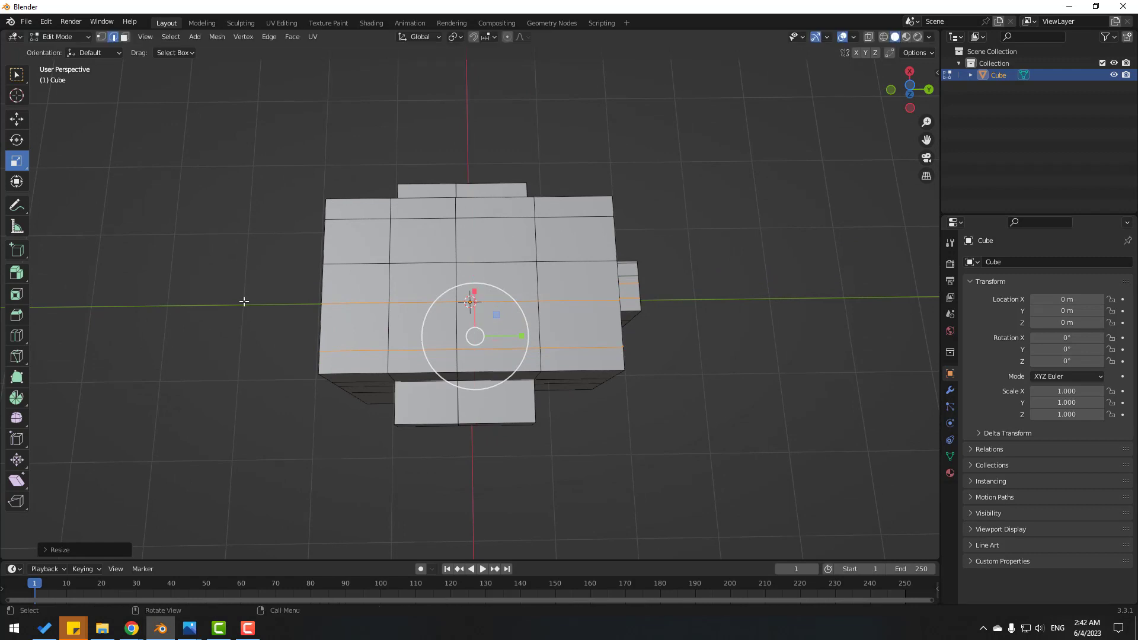
left_click(256, 306)
Add one crosswise loop cut on each side of the underside's centre line, within the two middle columns
middle_click_drag(318, 249, 360, 223)
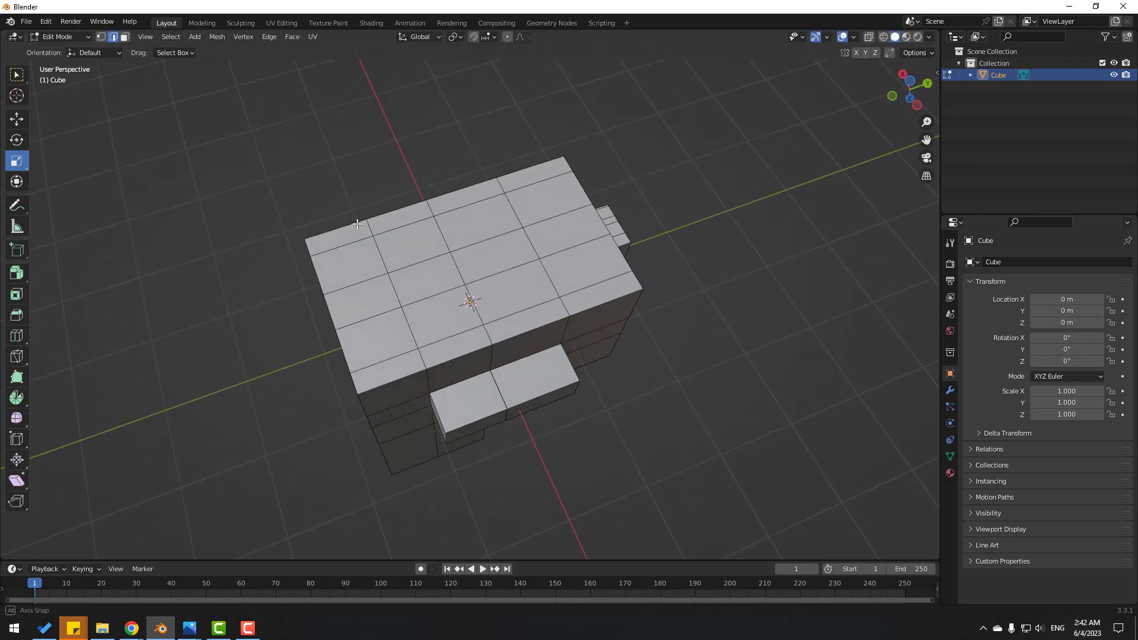
key("ctrl+r")
left_click(409, 248)
mouse_move(406, 250)
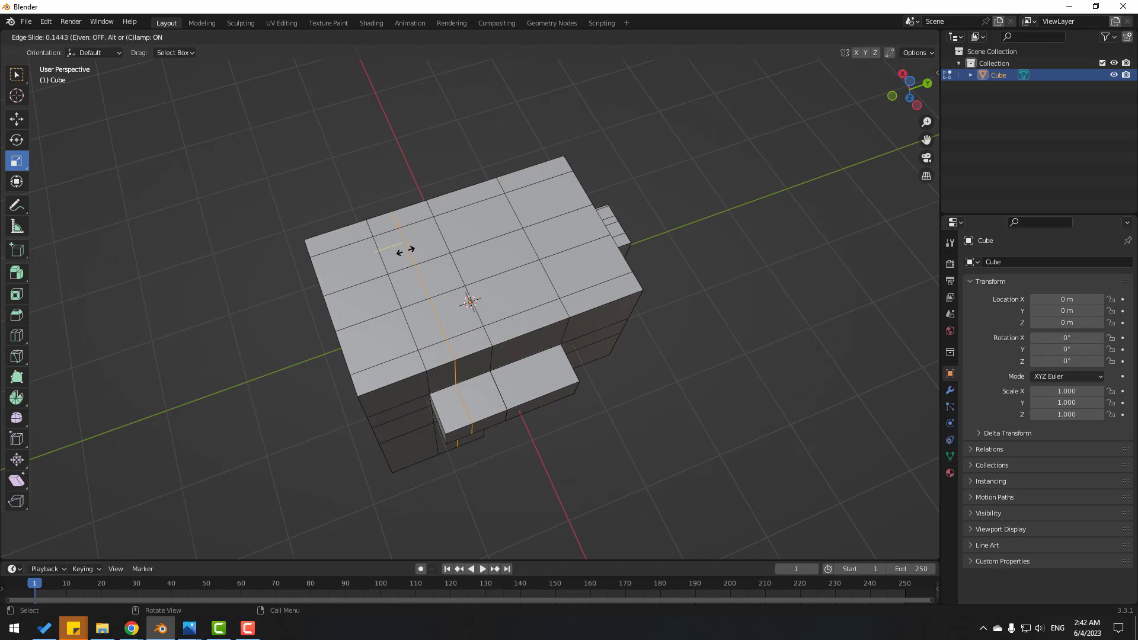
left_click(406, 251)
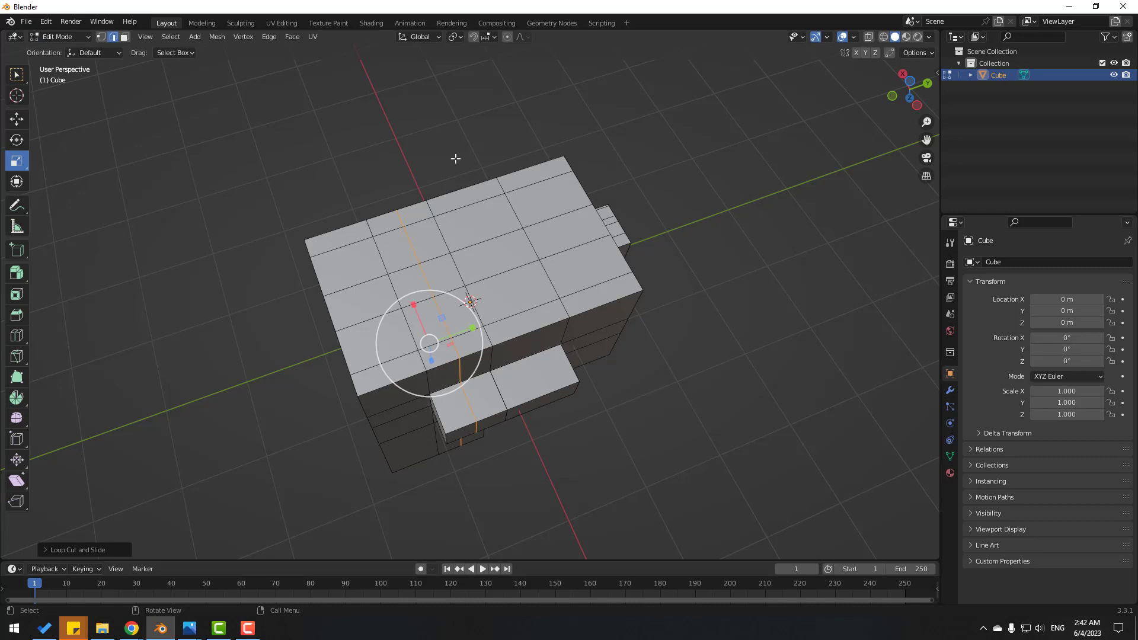
left_click(461, 191)
key("ctrl+r")
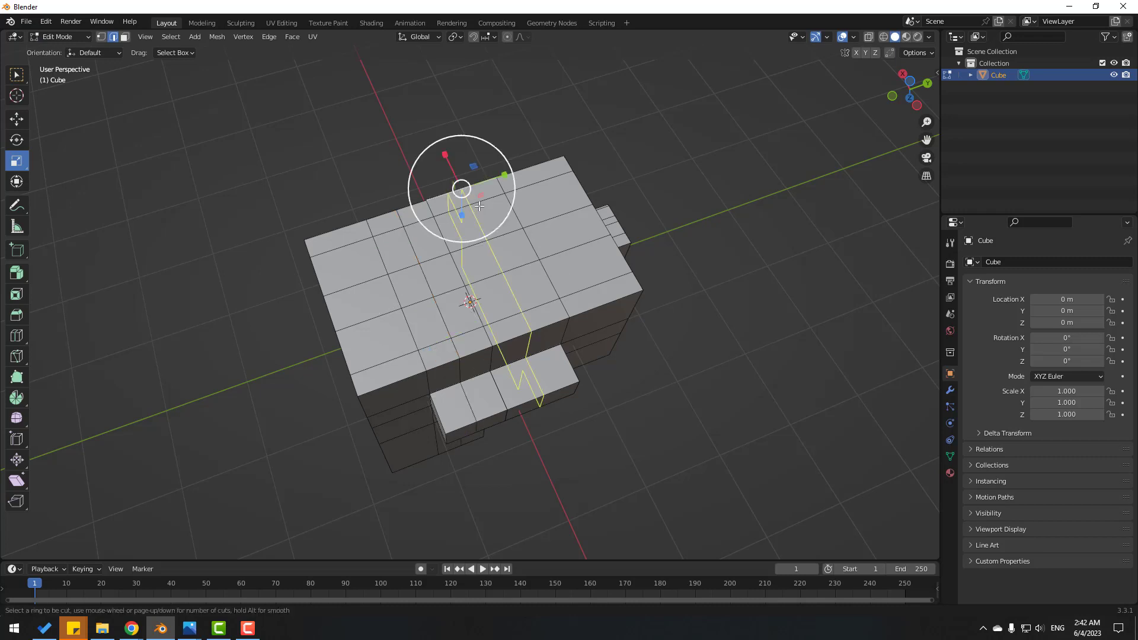
left_click(479, 206)
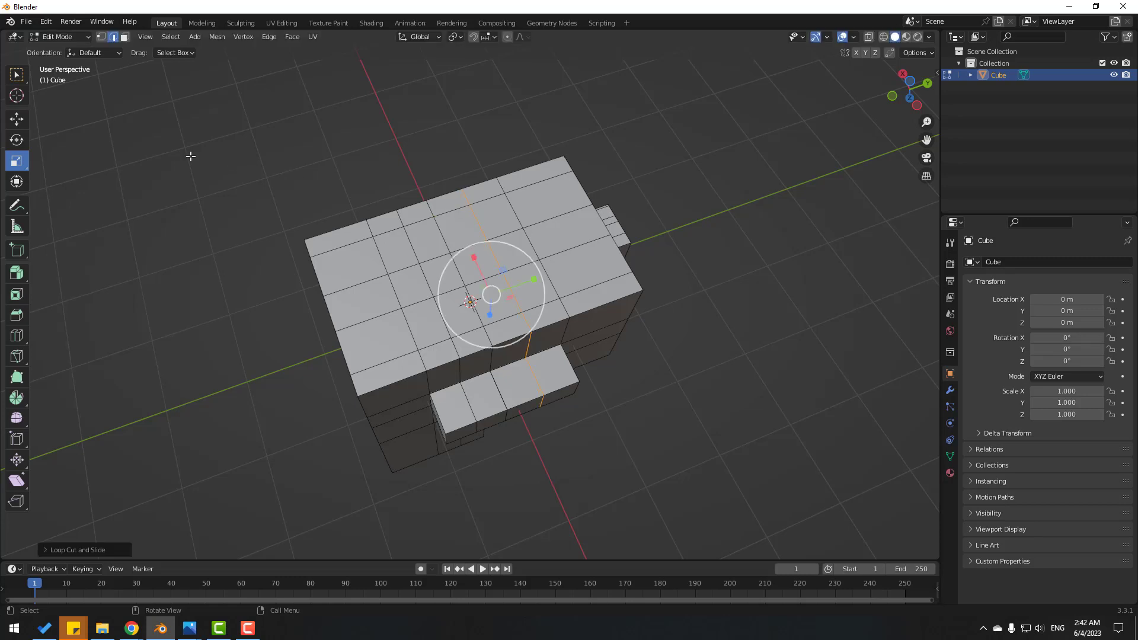
Select the two pairs of inner faces beside the underside's centre line and extrude them downward into two legs
left_click(18, 124)
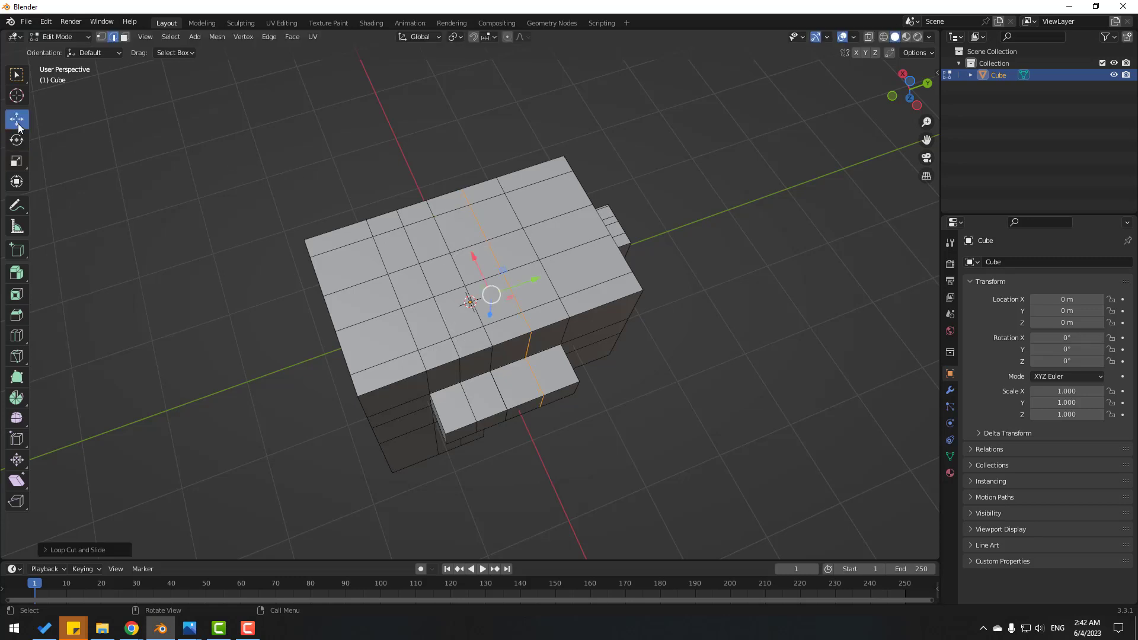
left_click(125, 37)
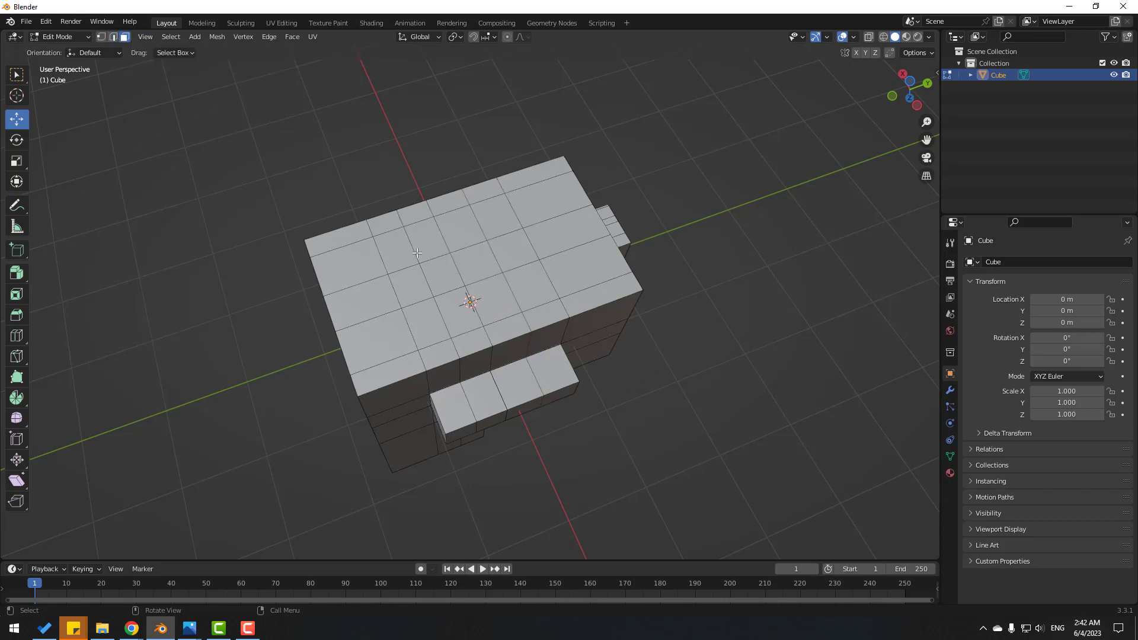
left_click(397, 248)
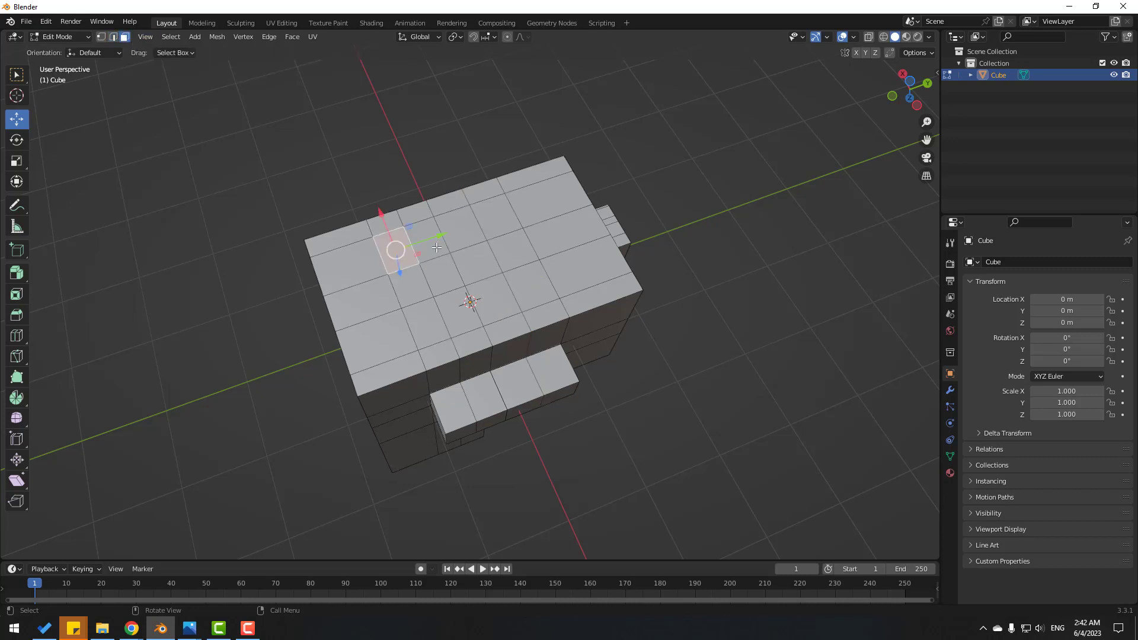
left_click(468, 234, "shift")
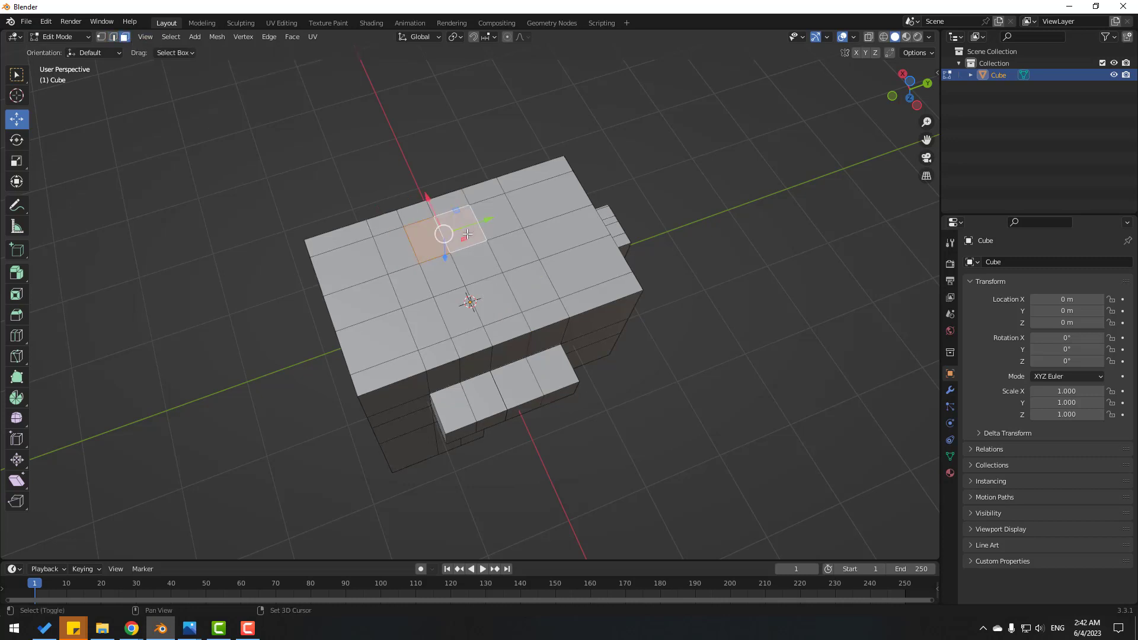
left_click(468, 318, "shift")
left_click(498, 301, "shift")
scroll(515, 309, "down", 2)
middle_click_drag(518, 311, 550, 392)
key("e")
left_click(550, 392)
key("e")
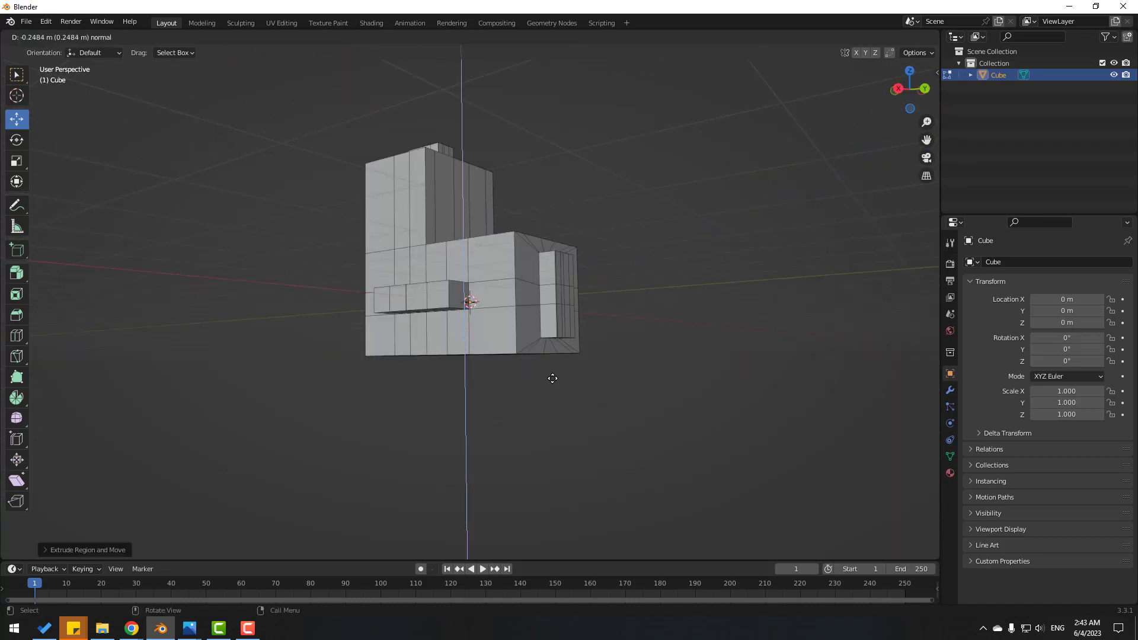
left_click(544, 474)
Add a horizontal loop cut around the nearer leg and move it down along the Z axis, close to the foot
middle_click_drag(302, 427, 478, 450)
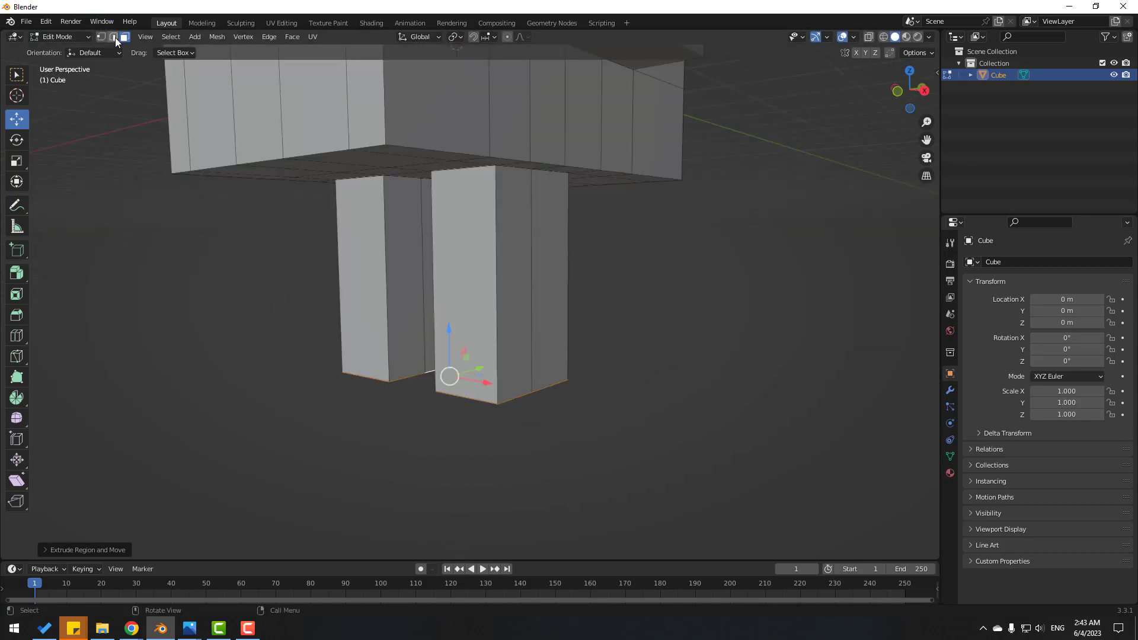
left_click(115, 37)
left_click(265, 391)
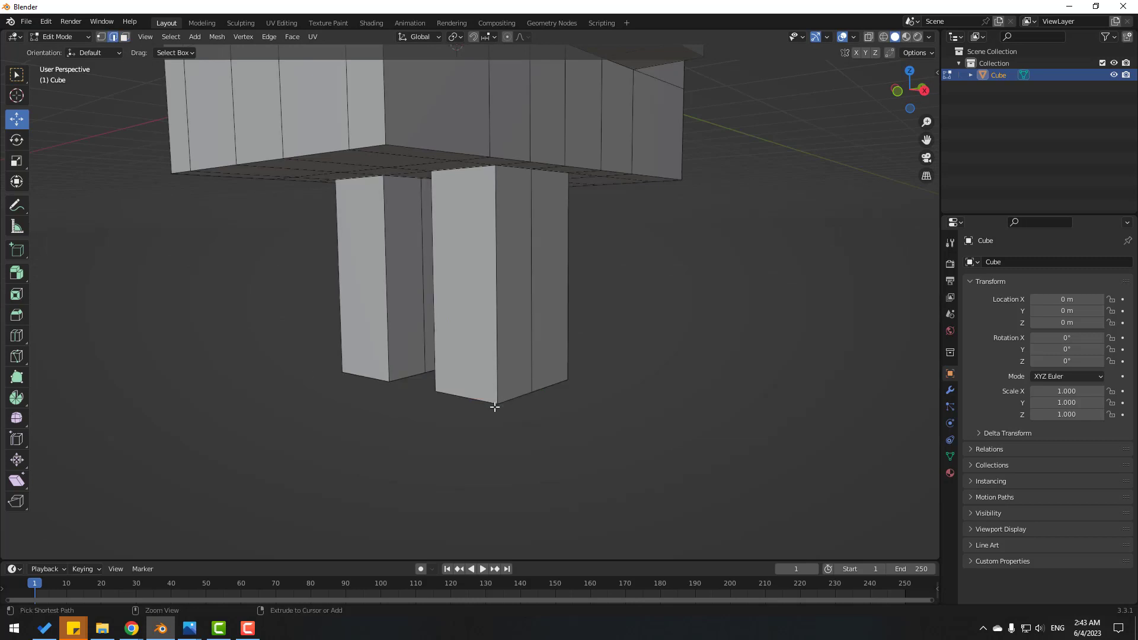
key("ctrl+r")
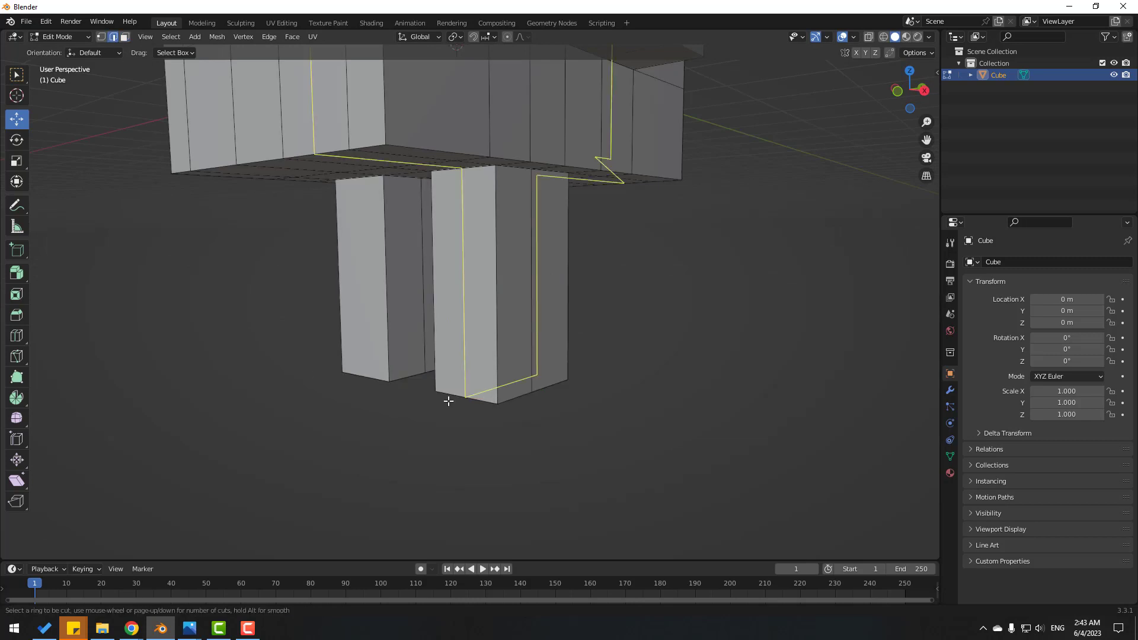
left_click(499, 376)
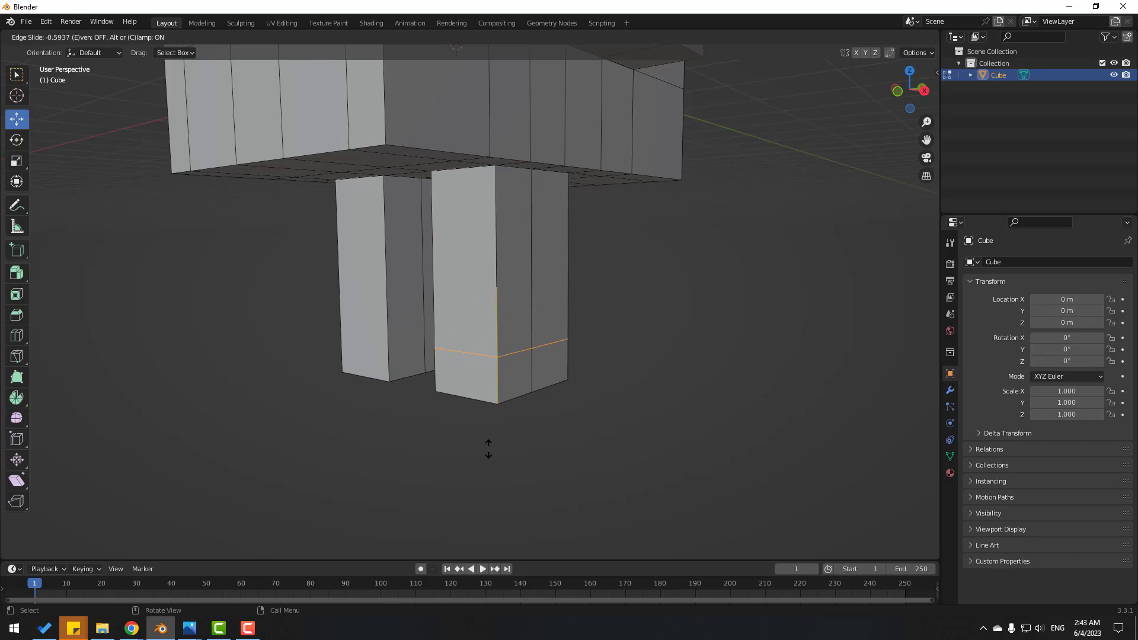
right_click(431, 458)
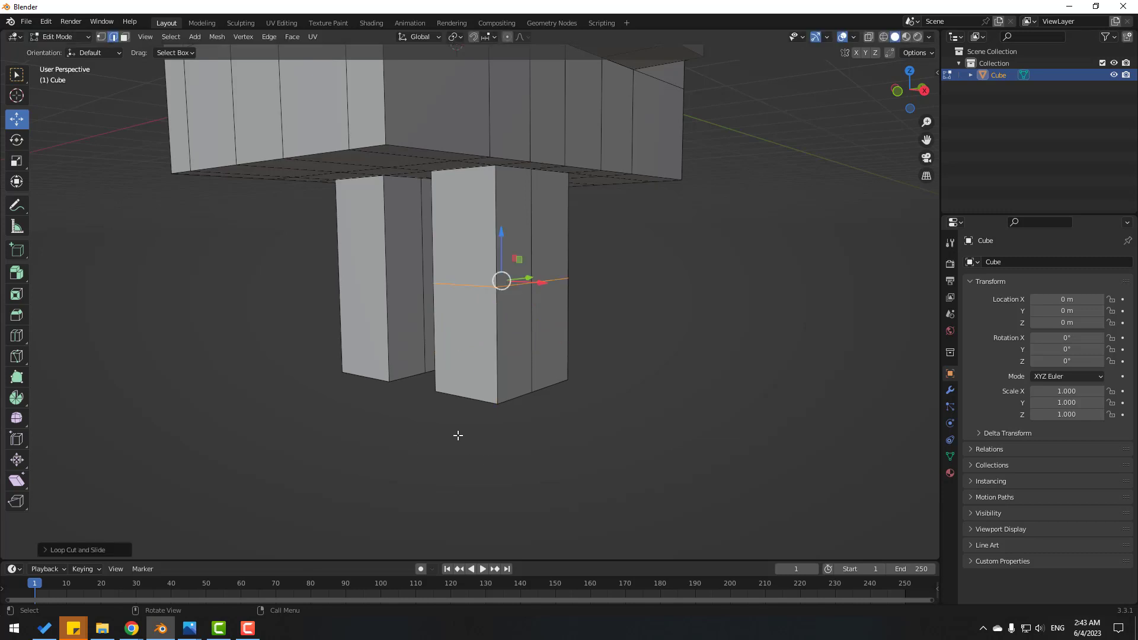
left_click_drag(501, 248, 504, 313)
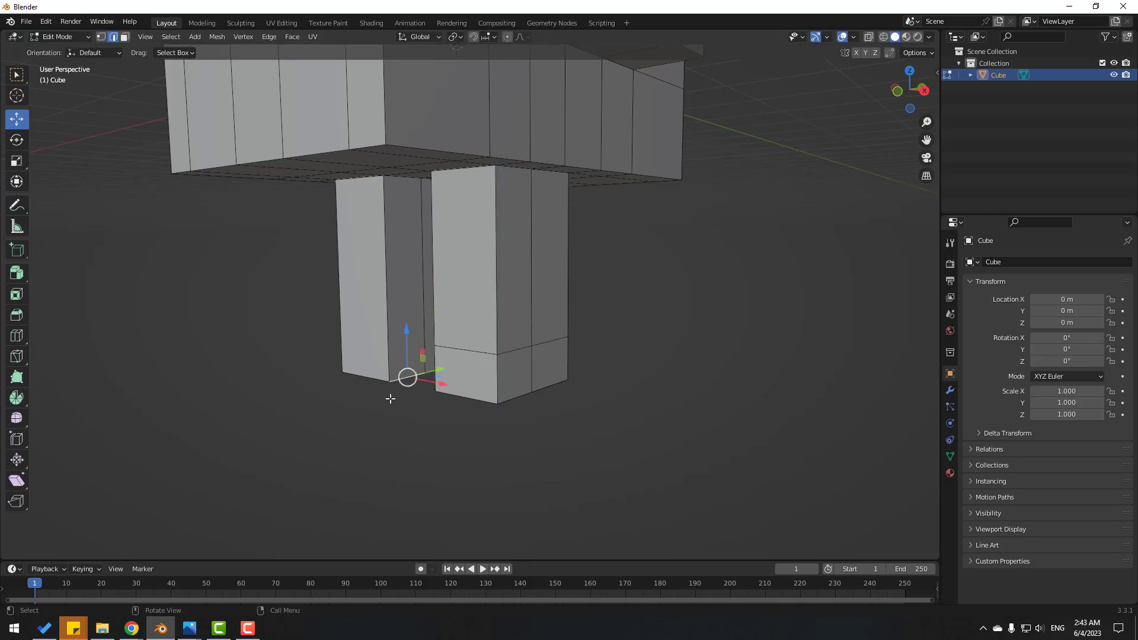
Add a horizontal loop cut around the other leg and slide it down to the height of the first leg's cut
middle_click_drag(407, 376, 326, 353)
key("ctrl+r")
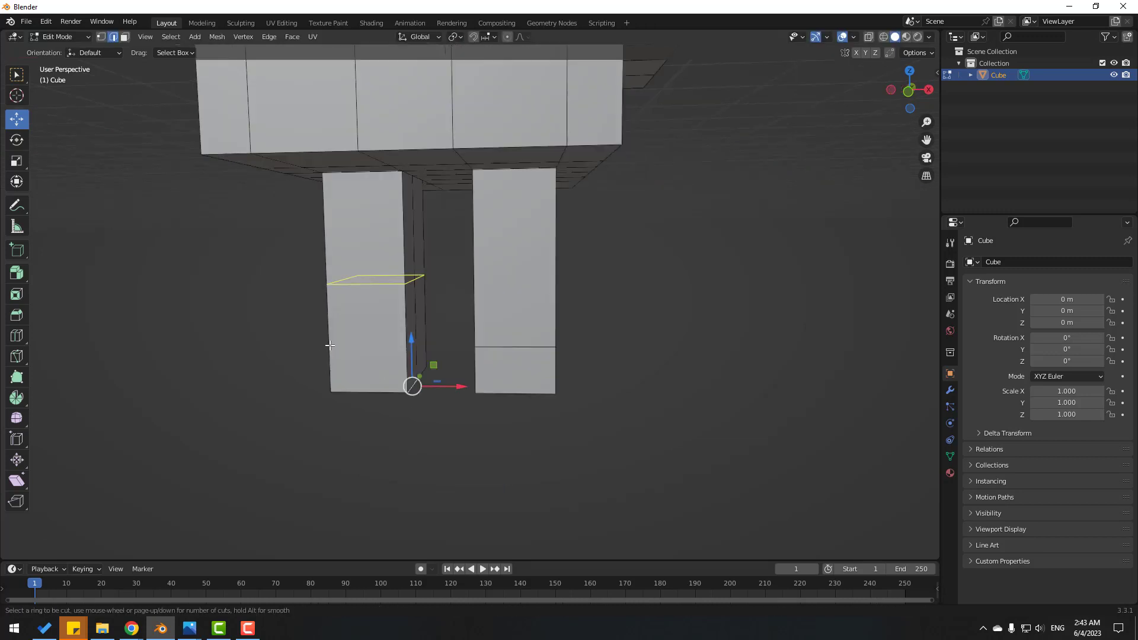
left_click(330, 344)
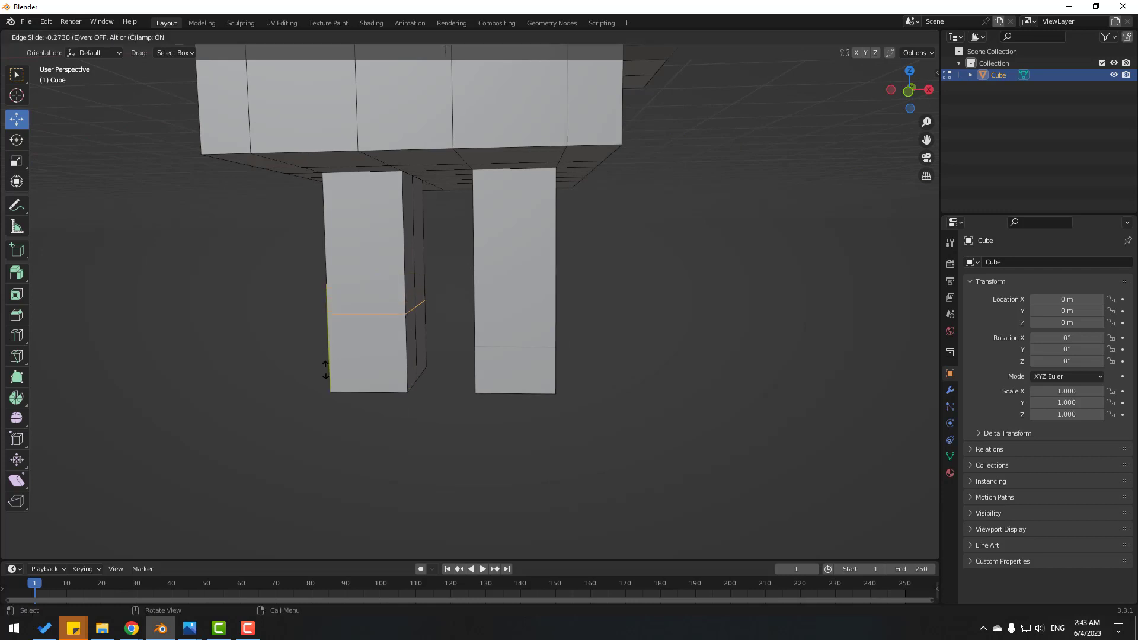
left_click(320, 407)
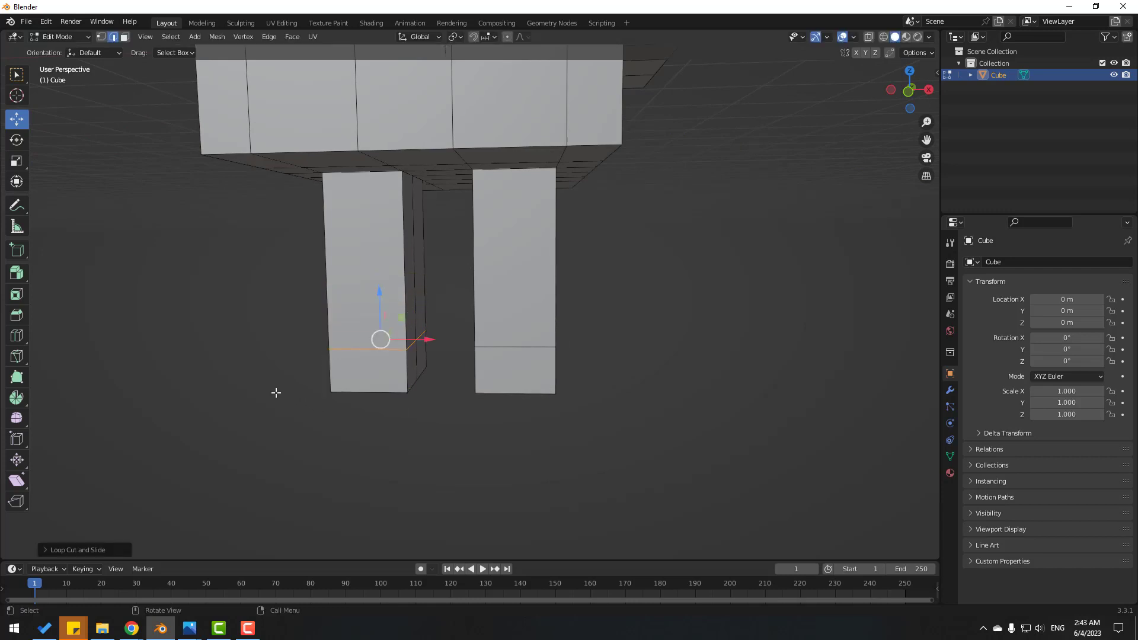
left_click(424, 409)
middle_click_drag(425, 409, 140, 170)
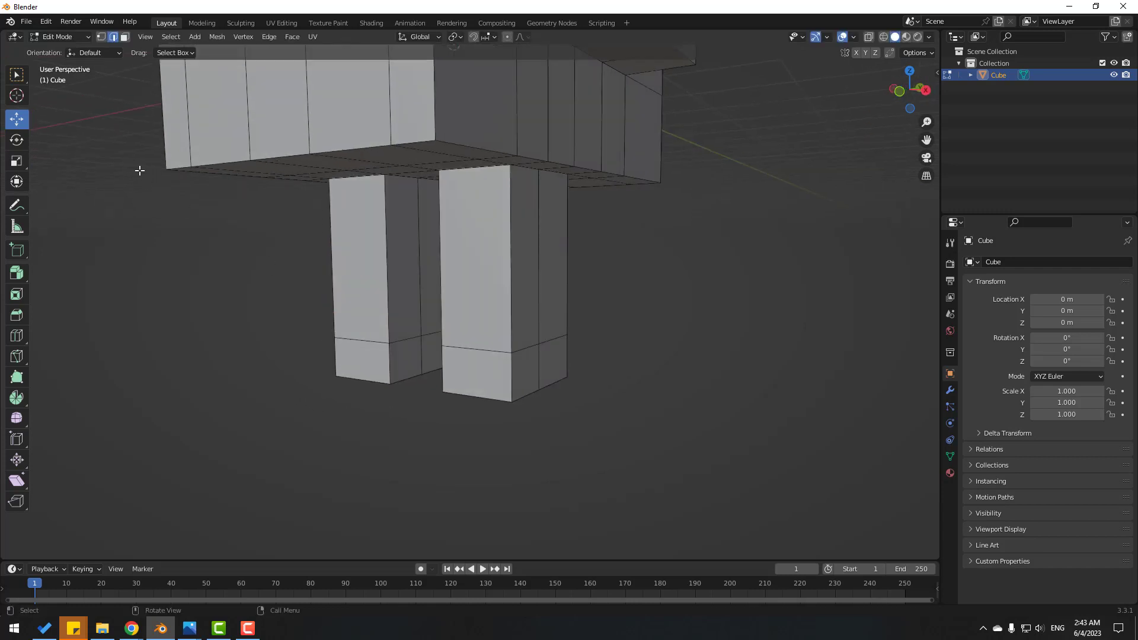
Select the lowest front face of both legs and extrude them forward about 0.7 m into feet
left_click(126, 38)
left_click(374, 364)
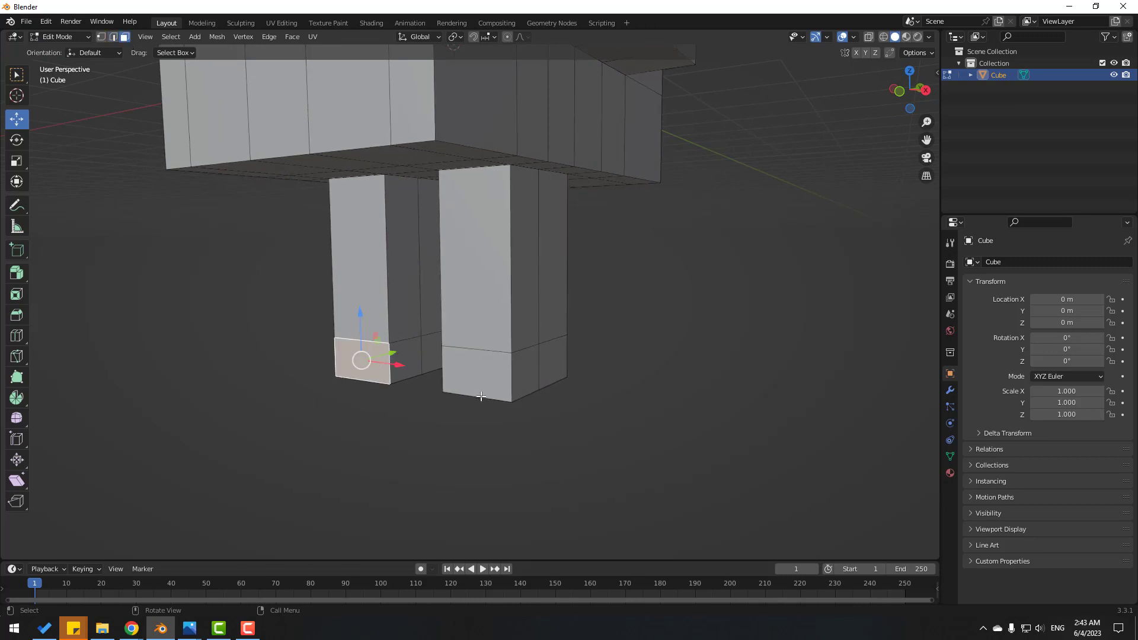
left_click(474, 375, "shift")
middle_click_drag(386, 445, 342, 456)
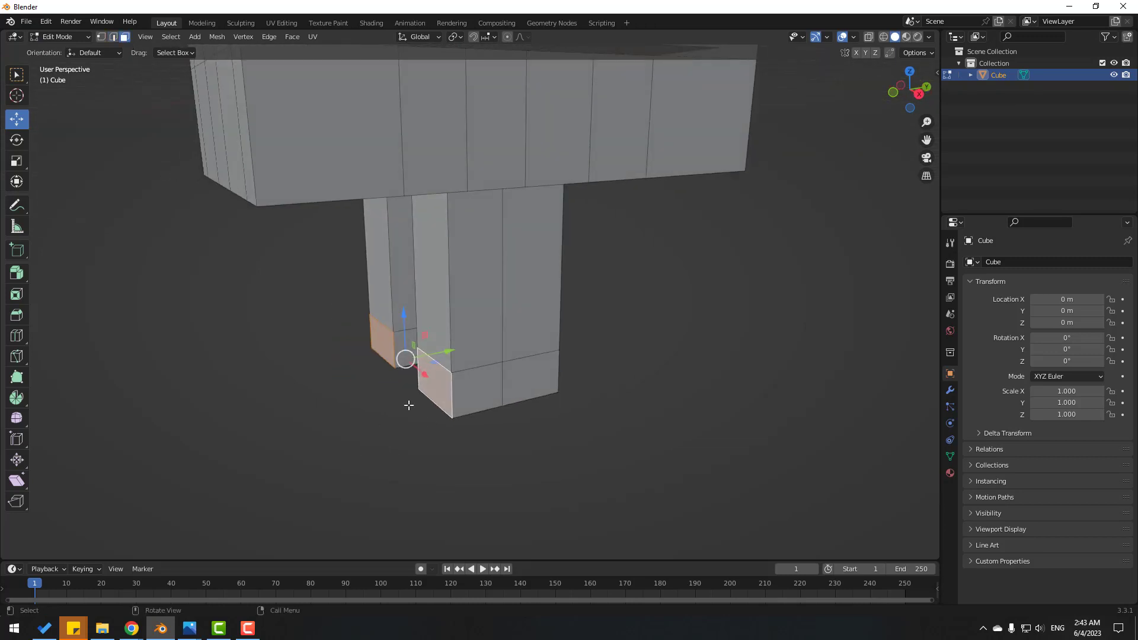
key("e")
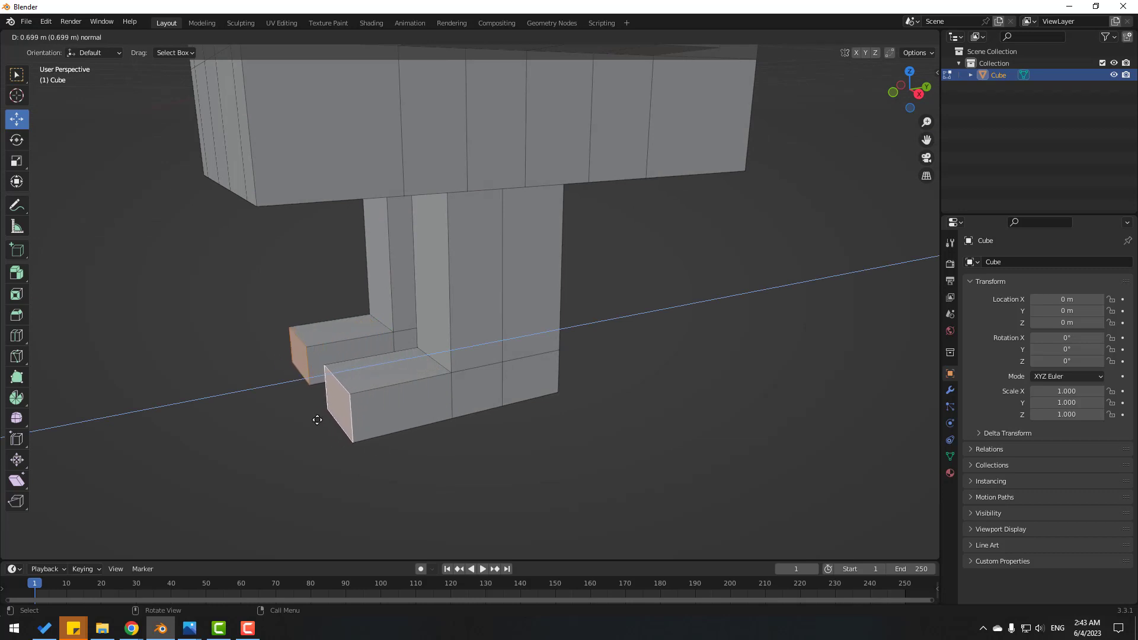
left_click(309, 422)
Select the rear, inner and outer faces at the base of both legs and activate the Extrude Individual tool
middle_click_drag(598, 464, 523, 406)
left_click(427, 370)
left_click(522, 365, "shift")
mouse_move(521, 365)
middle_mouse_down()
mouse_move(538, 376)
mouse_move(509, 374)
middle_mouse_up()
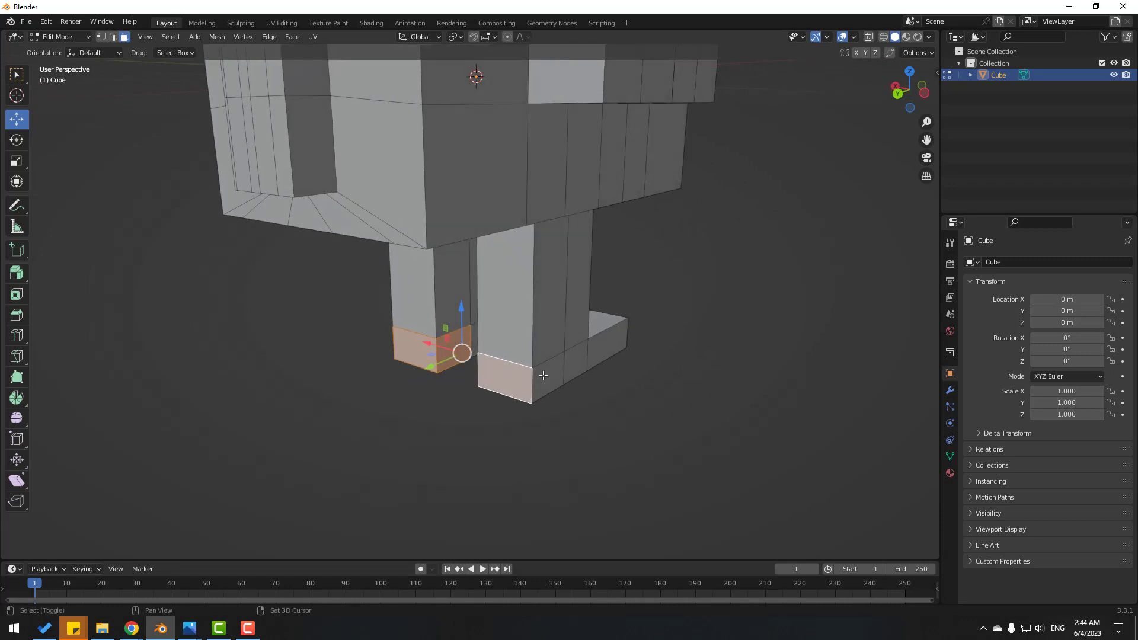
left_click(543, 376, "shift")
middle_click_drag(294, 384, 436, 384)
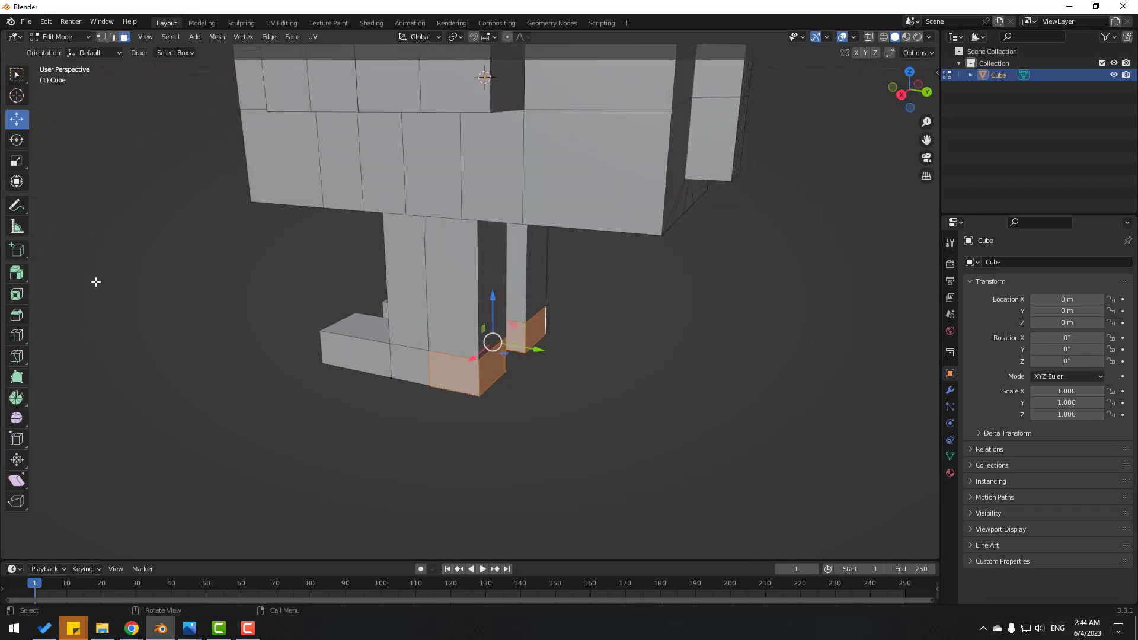
left_click(21, 277)
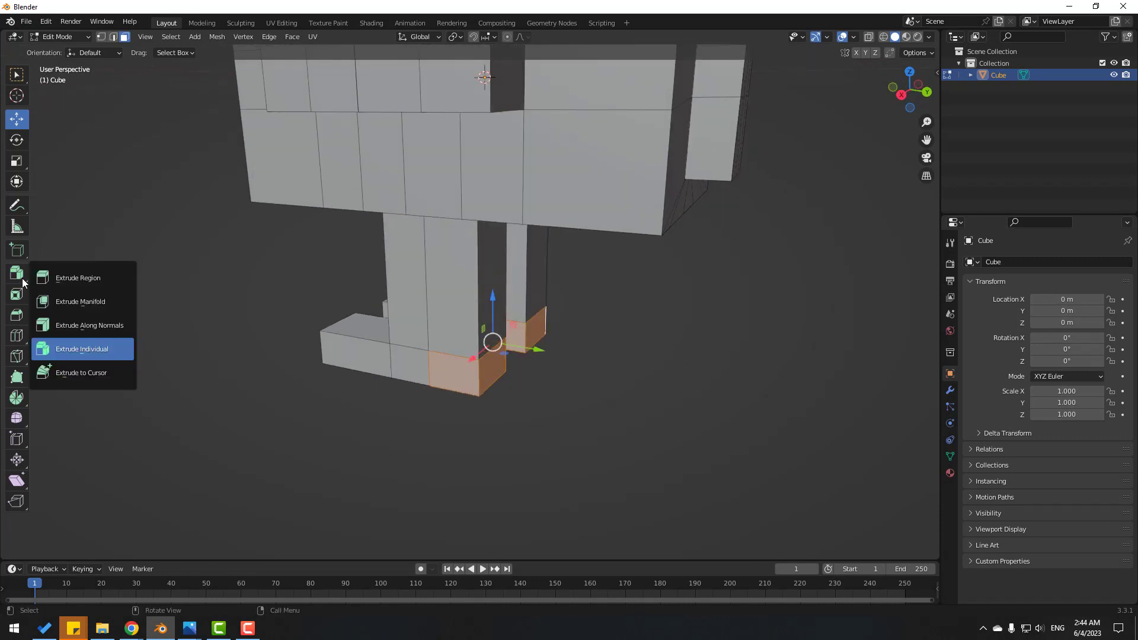
left_click(94, 352)
Try to extrude the rear, inner and outer heel faces individually, and undo the extrusion
mouse_move(548, 352)
left_mouse_down()
mouse_move(532, 330)
mouse_move(542, 338)
left_mouse_up()
left_click(651, 323)
middle_click_drag(302, 391, 480, 388)
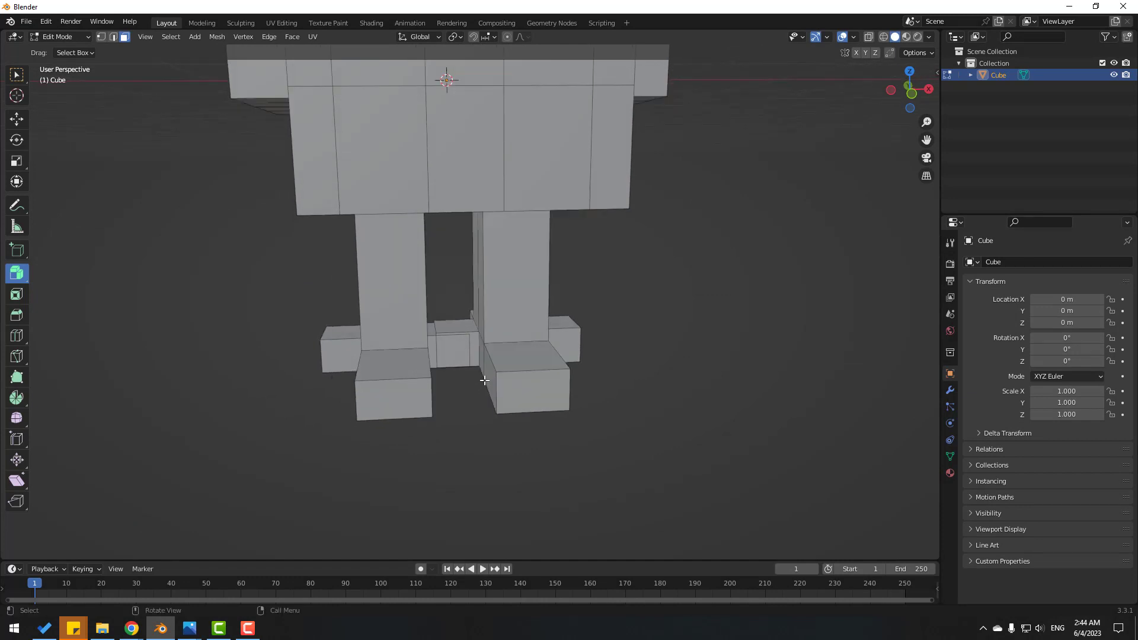
scroll(481, 387, "up", 3)
key("ctrl+z")
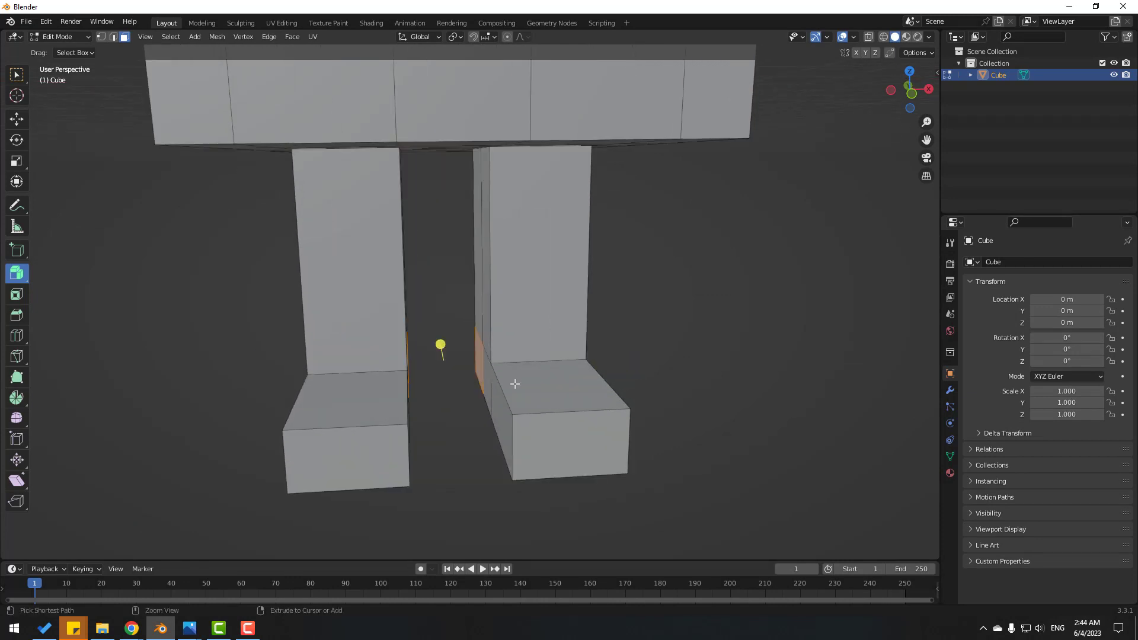
Deselect the inner heel faces and extrude the remaining rear and outer heel faces of both legs individually into short toes
middle_click_drag(517, 386, 519, 377)
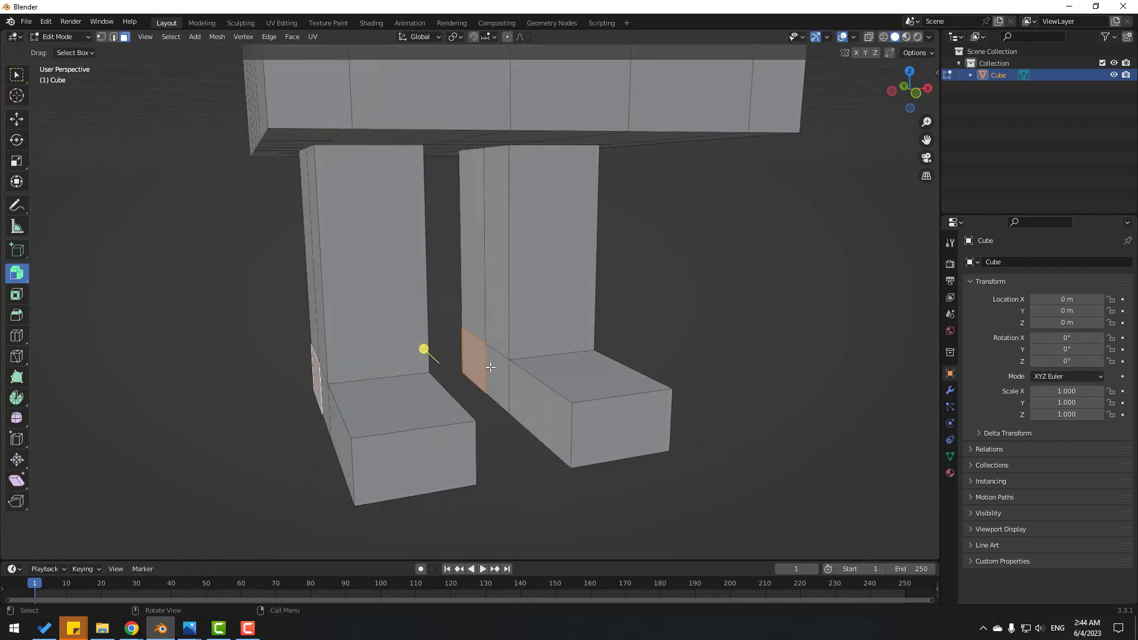
left_click(471, 349, "shift")
middle_click_drag(470, 387, 397, 403)
left_click(419, 367, "shift")
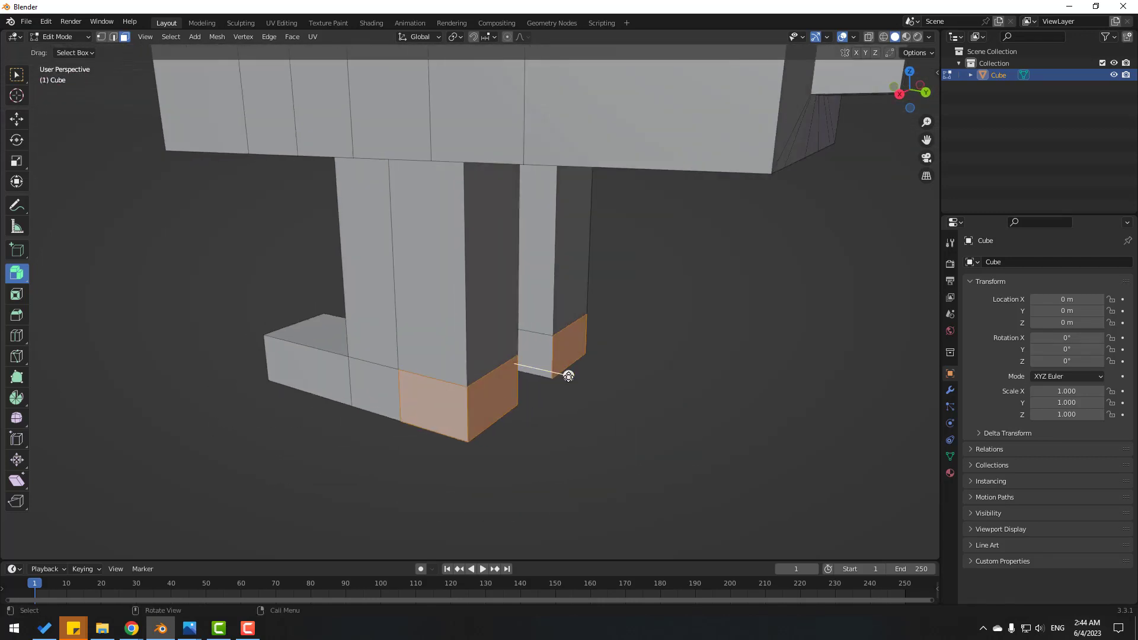
left_click_drag(569, 376, 475, 343)
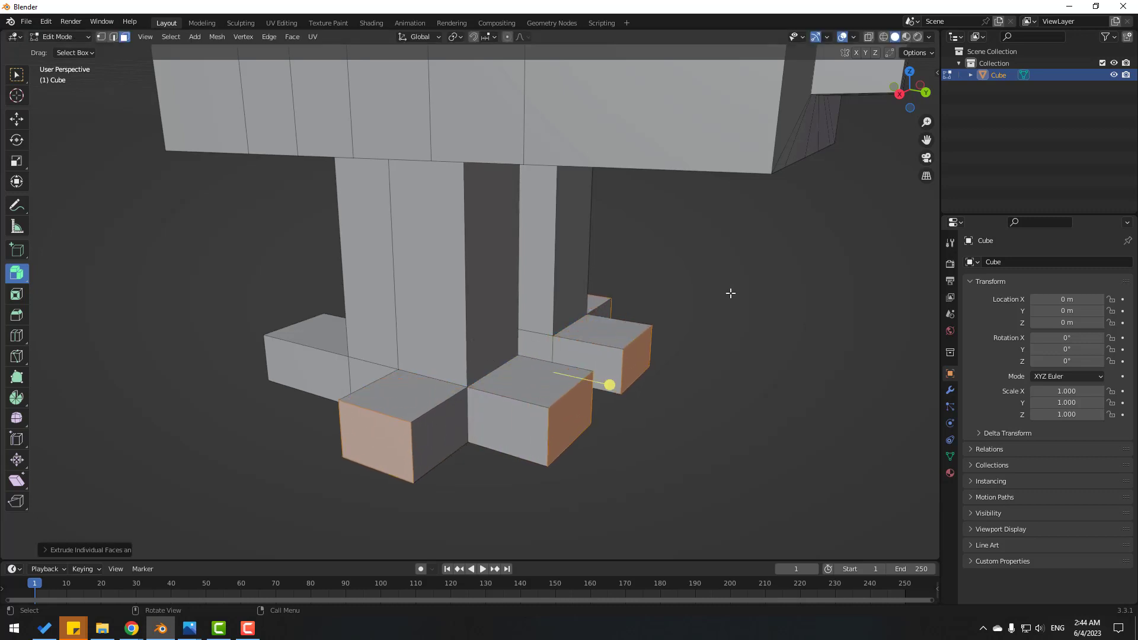
left_click(749, 286)
Add two evenly spaced horizontal loop cuts around the upper part of the body without sliding them
middle_click_drag(409, 389, 513, 392)
scroll(504, 355, "down", 5)
middle_click_drag(486, 290, 490, 362, "shift")
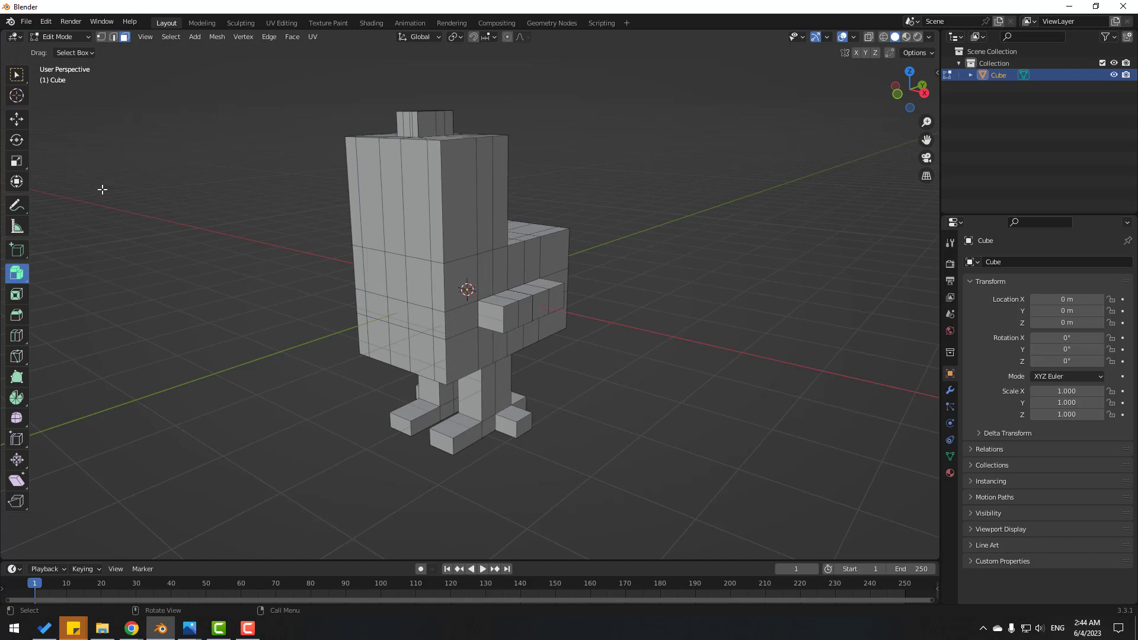
left_click(16, 120)
left_click(114, 37)
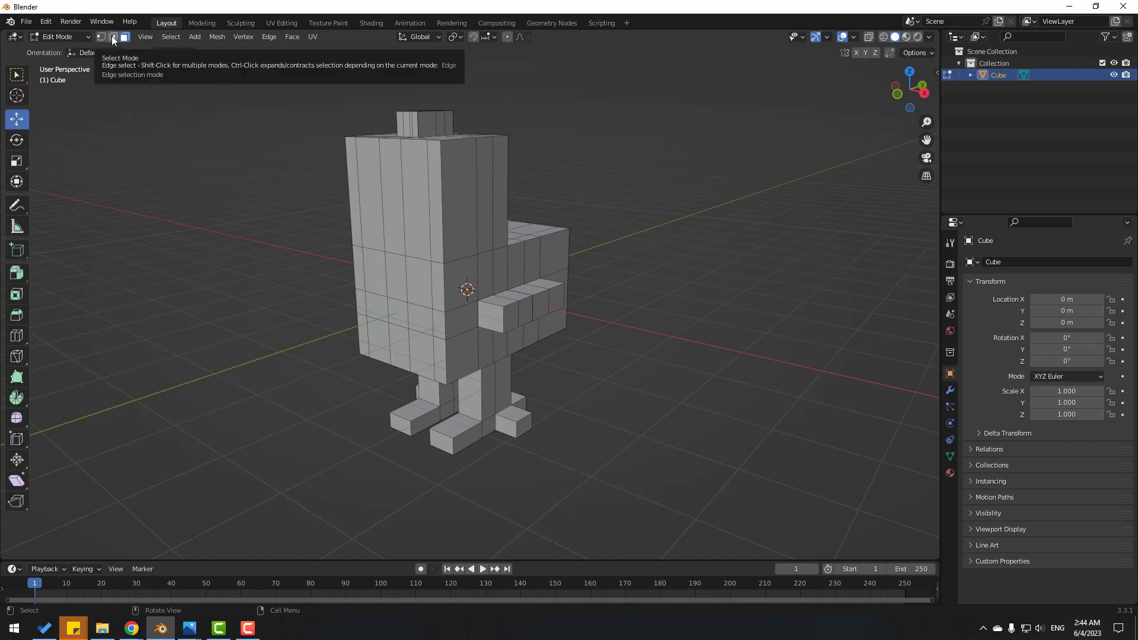
middle_click_drag(133, 103, 229, 253)
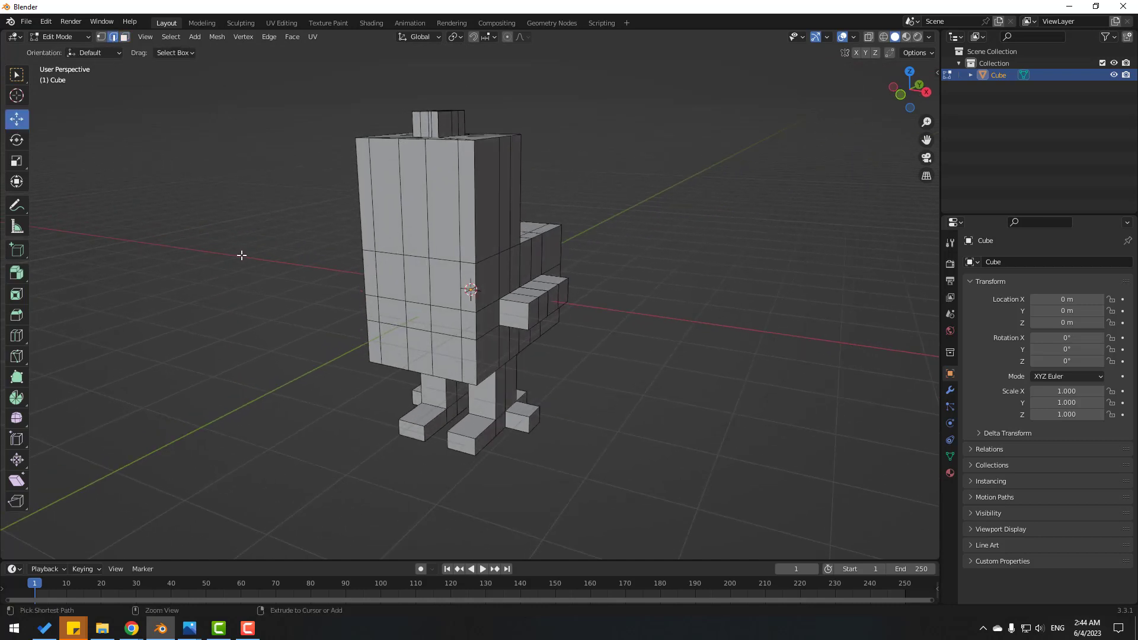
key("ctrl+r")
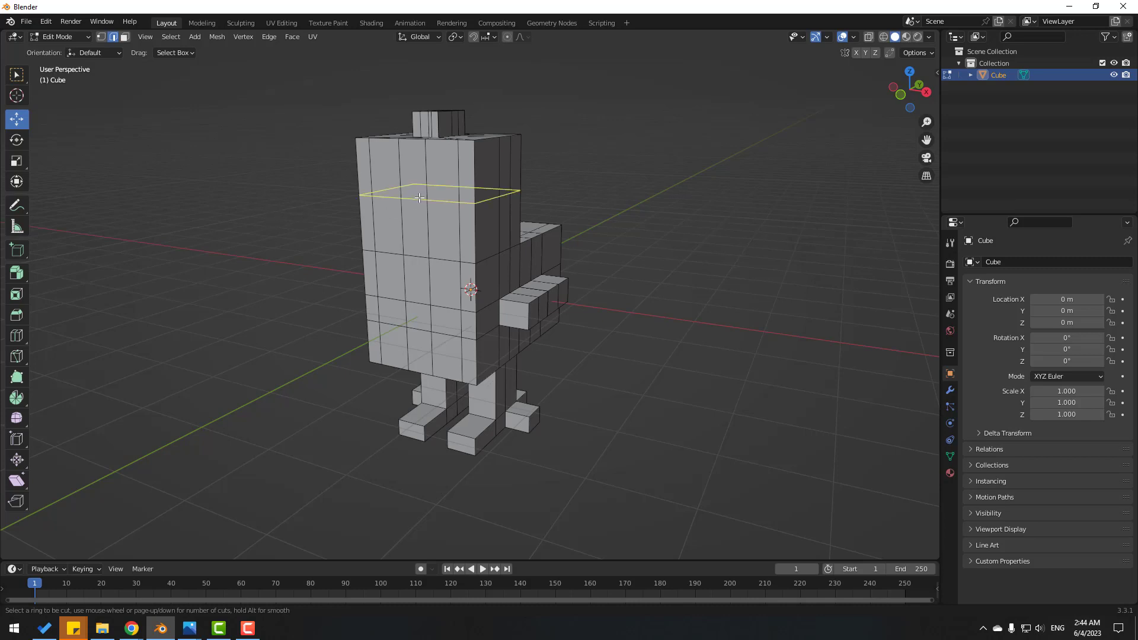
scroll(419, 201, "up", 1)
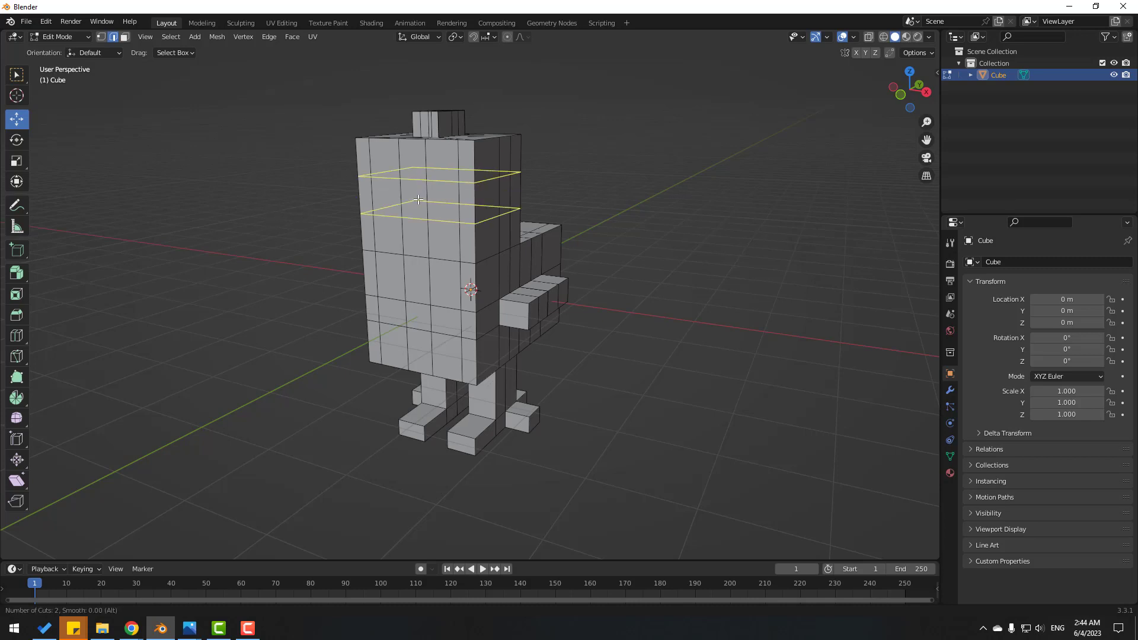
left_click(420, 194)
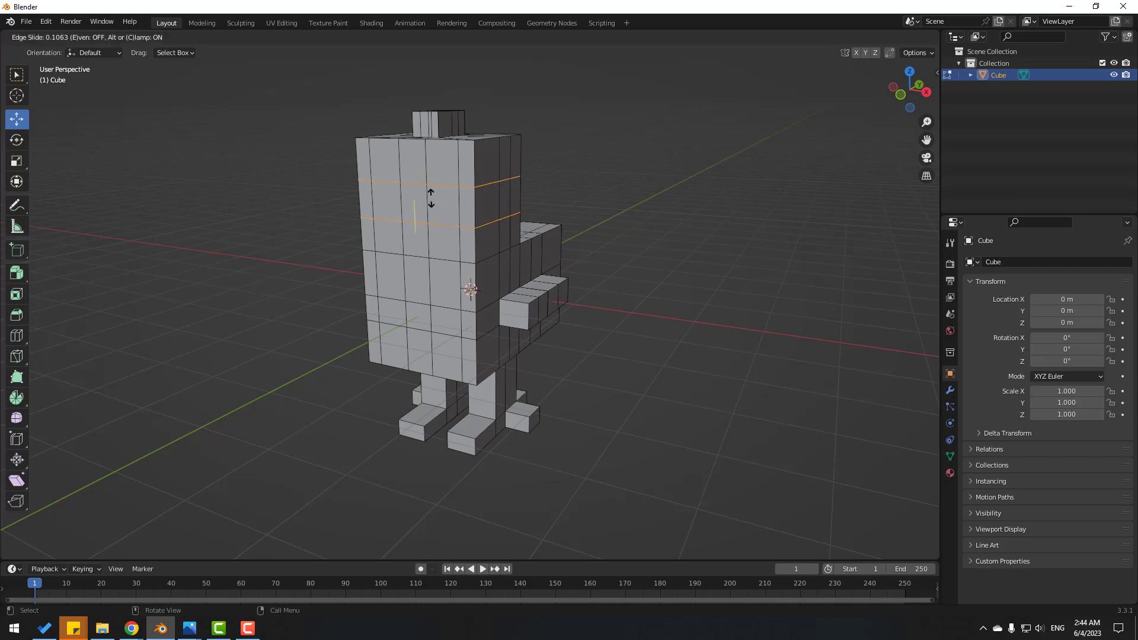
right_click(431, 201)
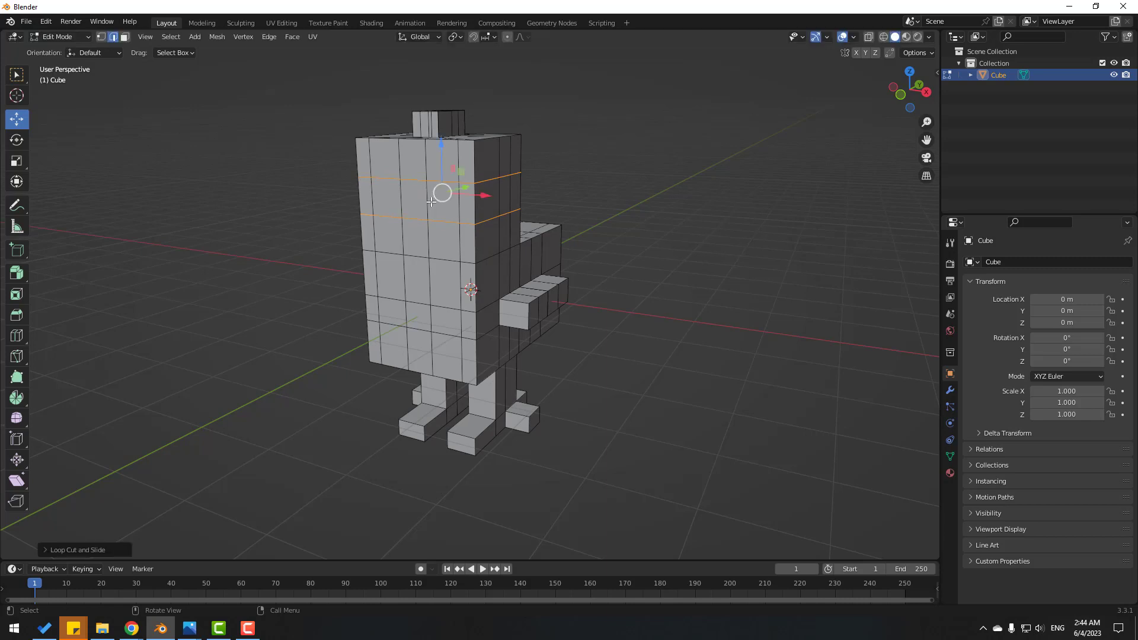
Scale the two new loop cuts closer together along the Z axis
left_click(15, 161)
left_click_drag(439, 146, 440, 167)
scroll(286, 204, "up", 1)
left_click(236, 210)
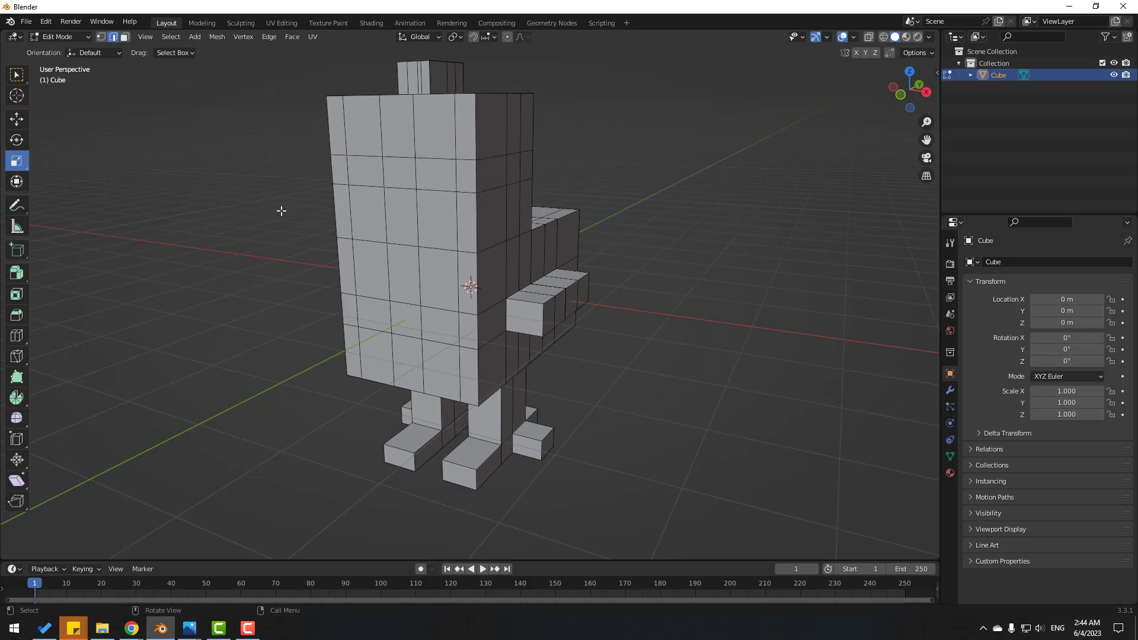
Select the middle front face between the two upper loop cuts and extrude it forward about 0.66 m into a beak
middle_click_drag(281, 211, 88, 144)
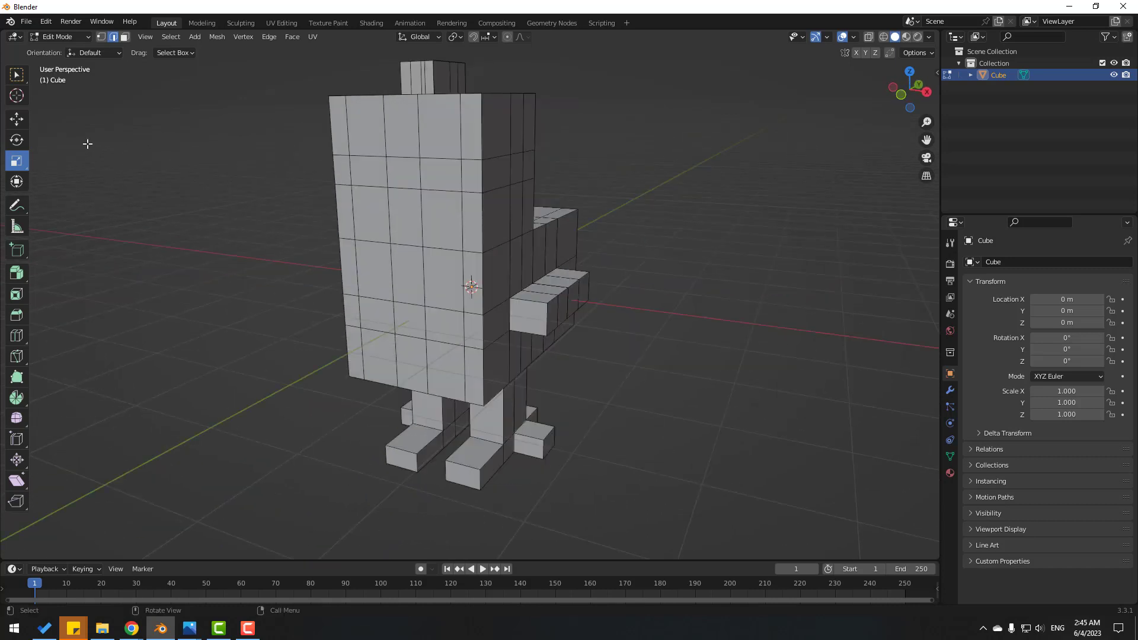
left_click(19, 123)
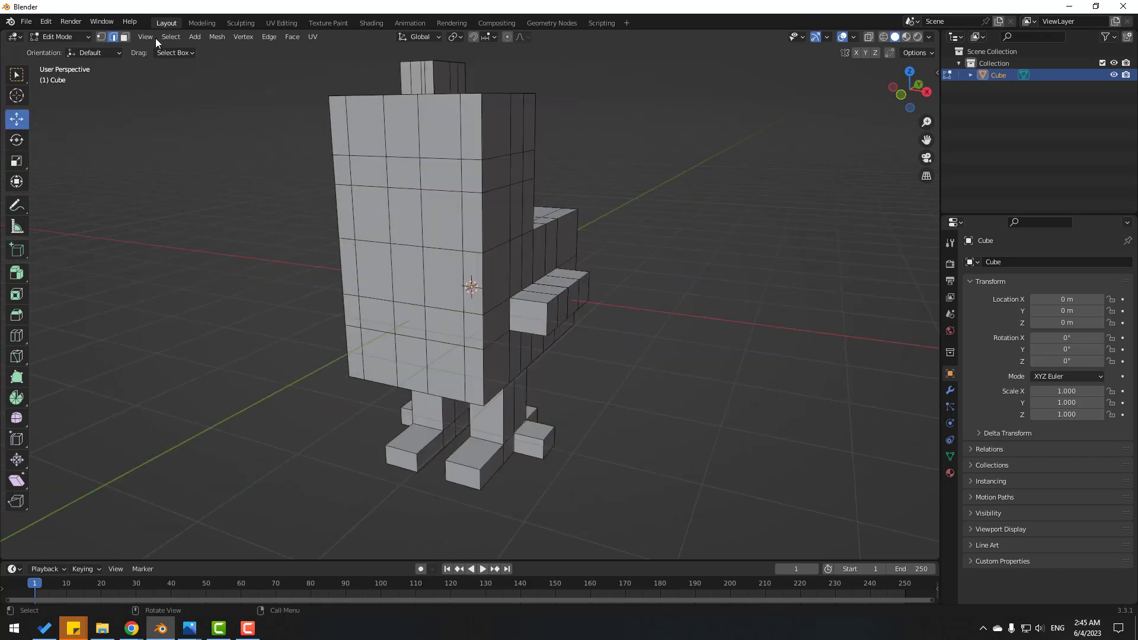
left_click(125, 38)
left_click(401, 176)
middle_click_drag(418, 235, 414, 233)
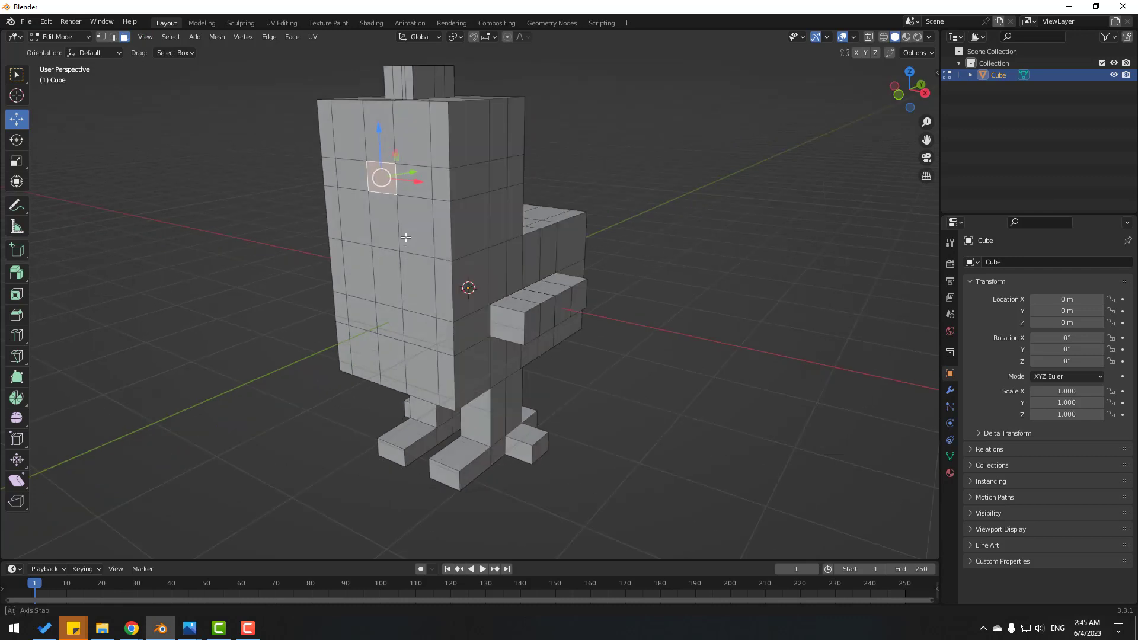
key("e")
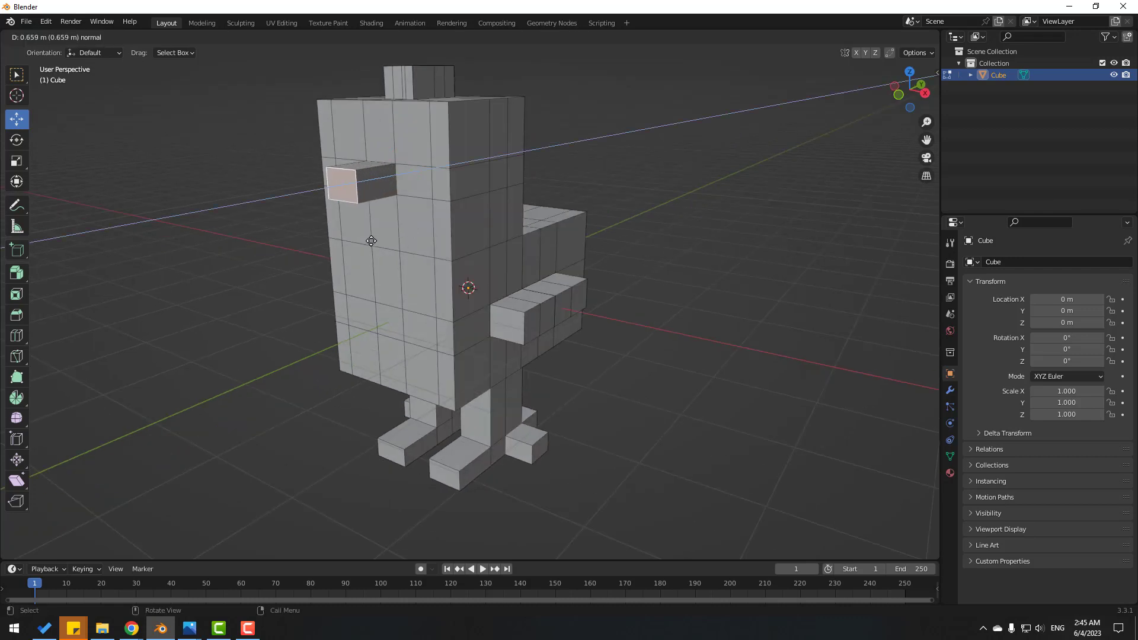
left_click(369, 240)
Select the front face directly below the beak and extrude it forward a short distance as a wattle
middle_click_drag(196, 274, 355, 224)
left_click(407, 196)
middle_click_drag(415, 194, 310, 215)
key("e")
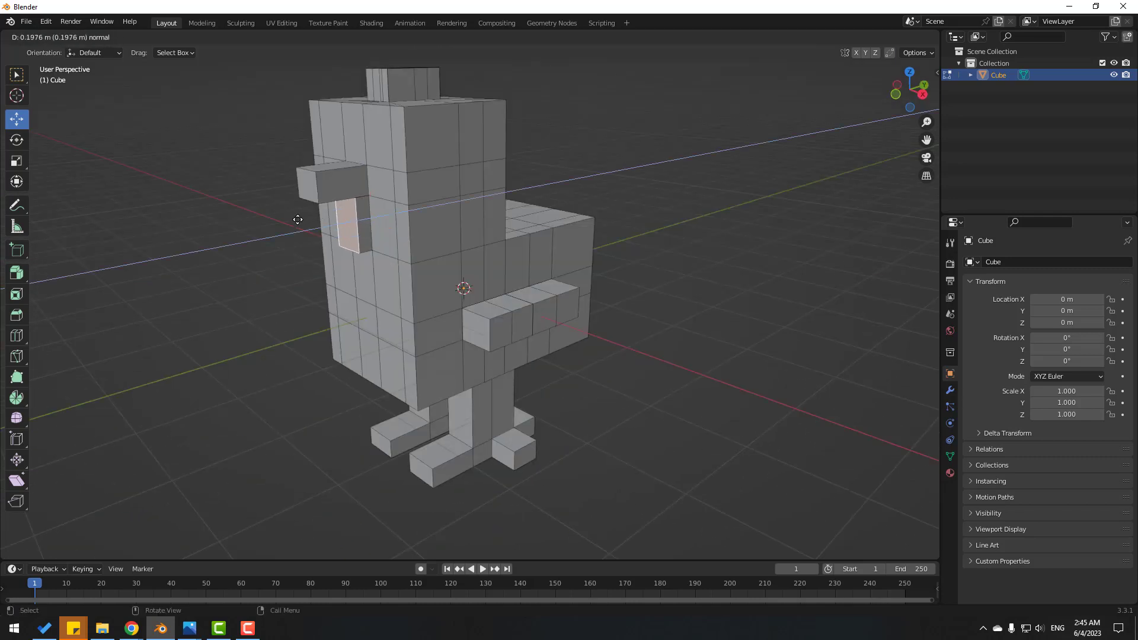
left_click(292, 221)
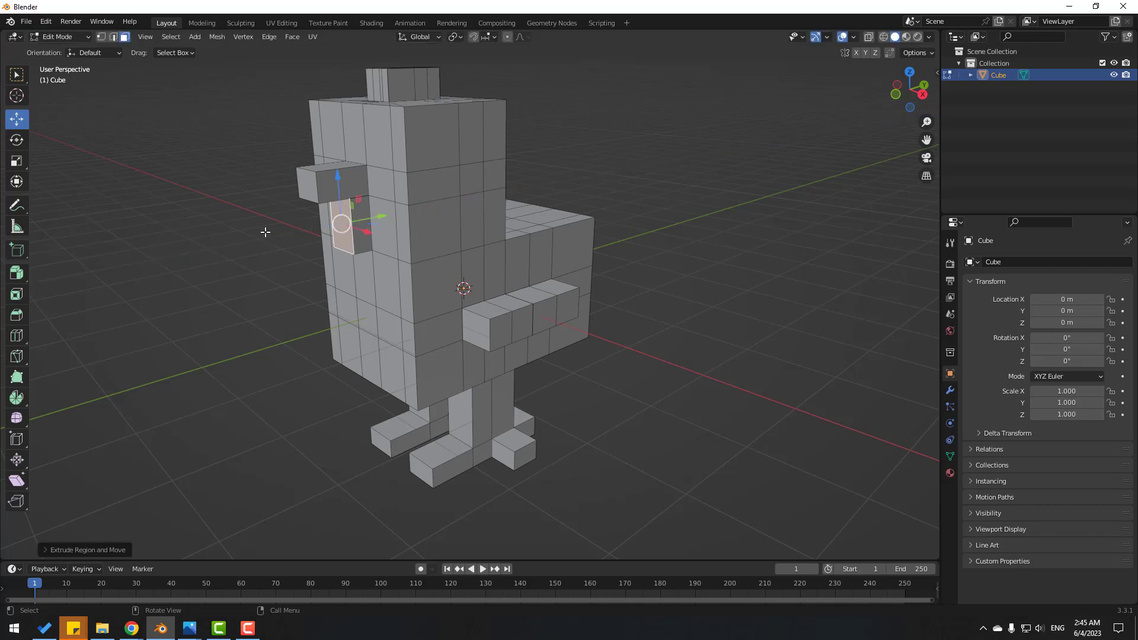
left_click(233, 246)
Select the central face on one side of the head, in the narrow band between the two upper loop cuts
middle_click_drag(475, 230, 466, 231)
scroll(466, 231, "up", 1)
left_click(451, 143)
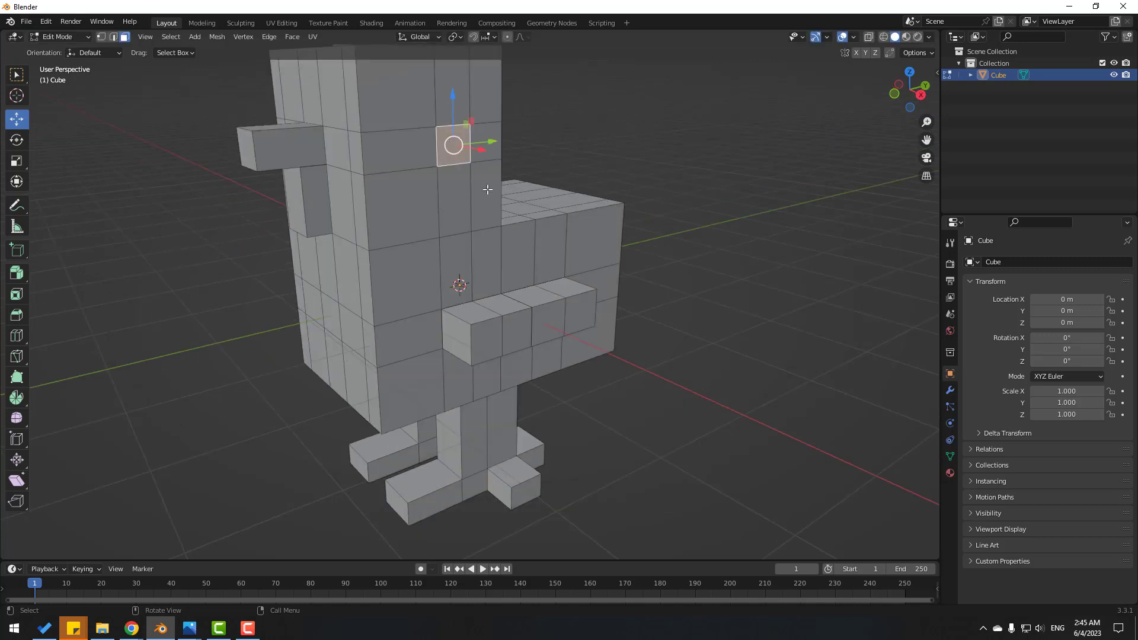
middle_click_drag(451, 143, 436, 141)
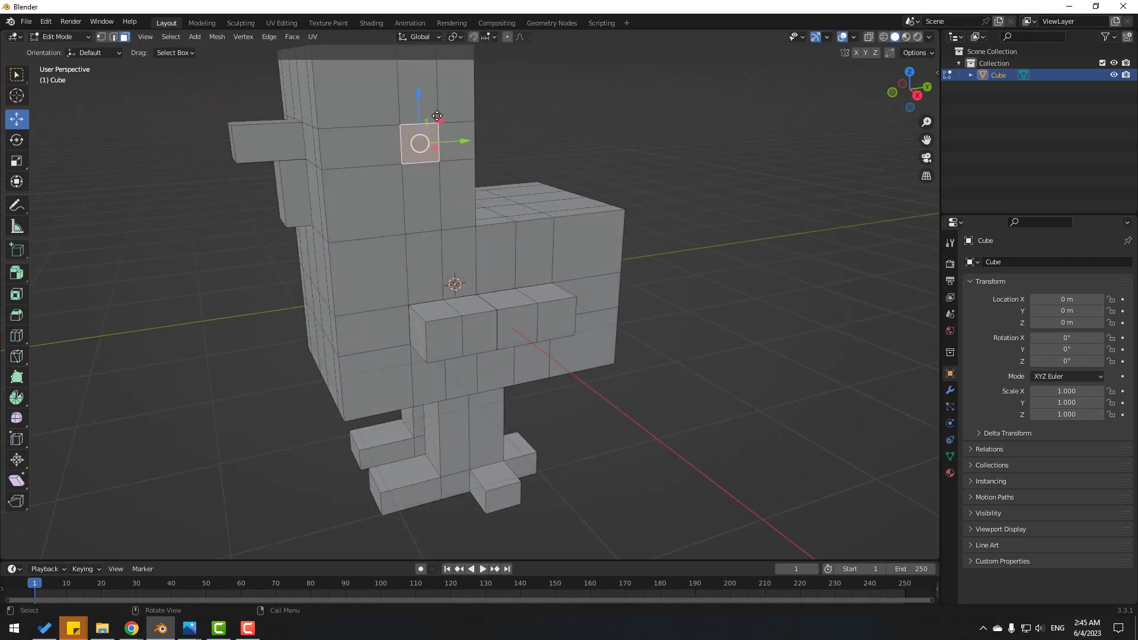
Try to move the single side face of the head within the YZ plane, and undo the move
left_click_drag(439, 120, 425, 104)
middle_click_drag(299, 143, 470, 166)
key("ctrl+z")
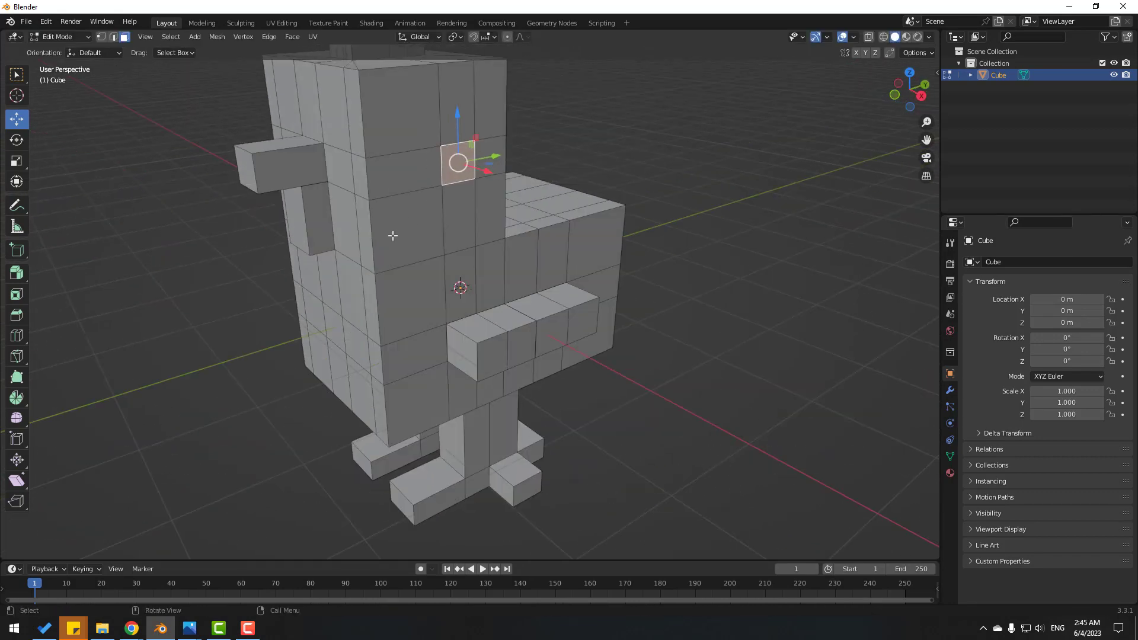
Add the matching face on the head's opposite side to the selection and move both forward and up within the YZ plane
middle_click_drag(415, 189, 588, 183)
left_click(485, 156)
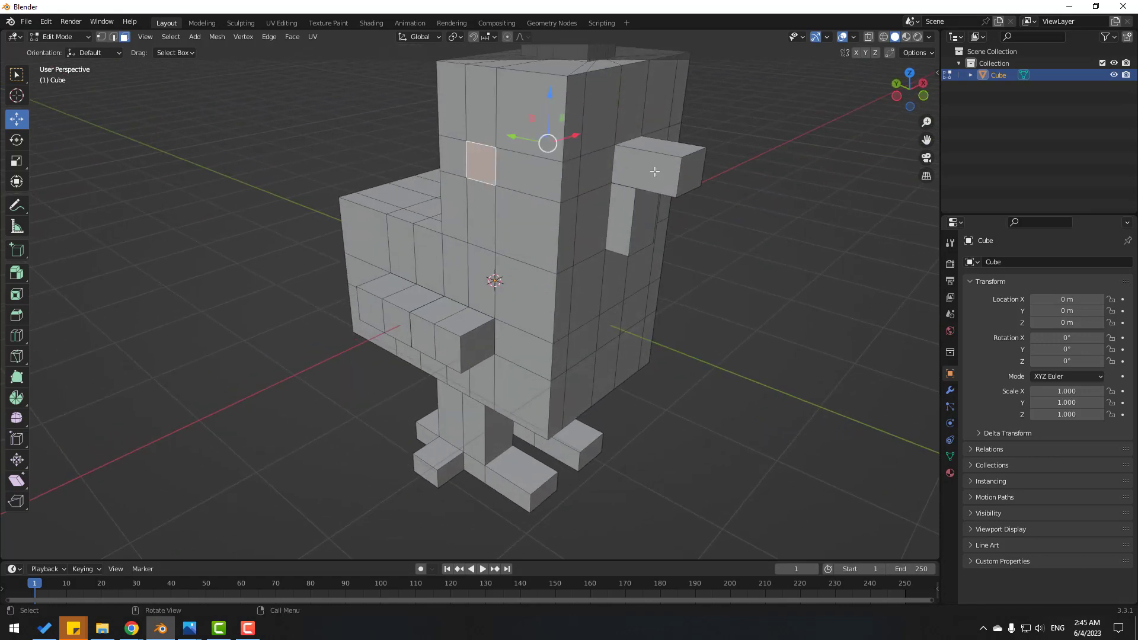
middle_click_drag(485, 156, 409, 127)
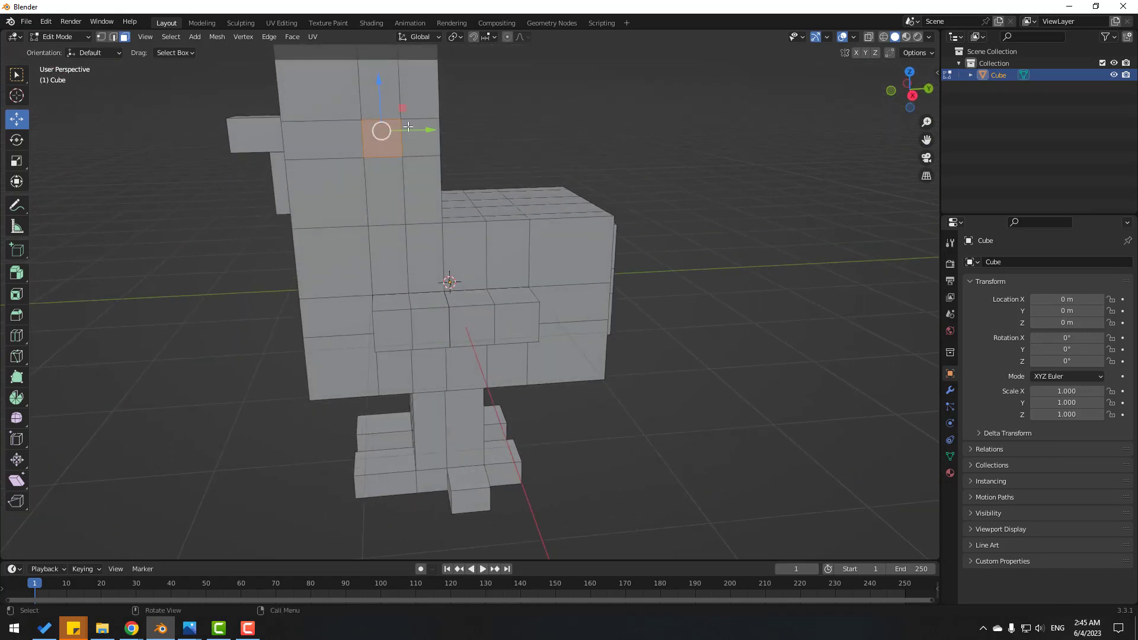
left_click_drag(402, 110, 282, 122)
middle_click_drag(282, 121, 237, 216)
key("ctrl+z")
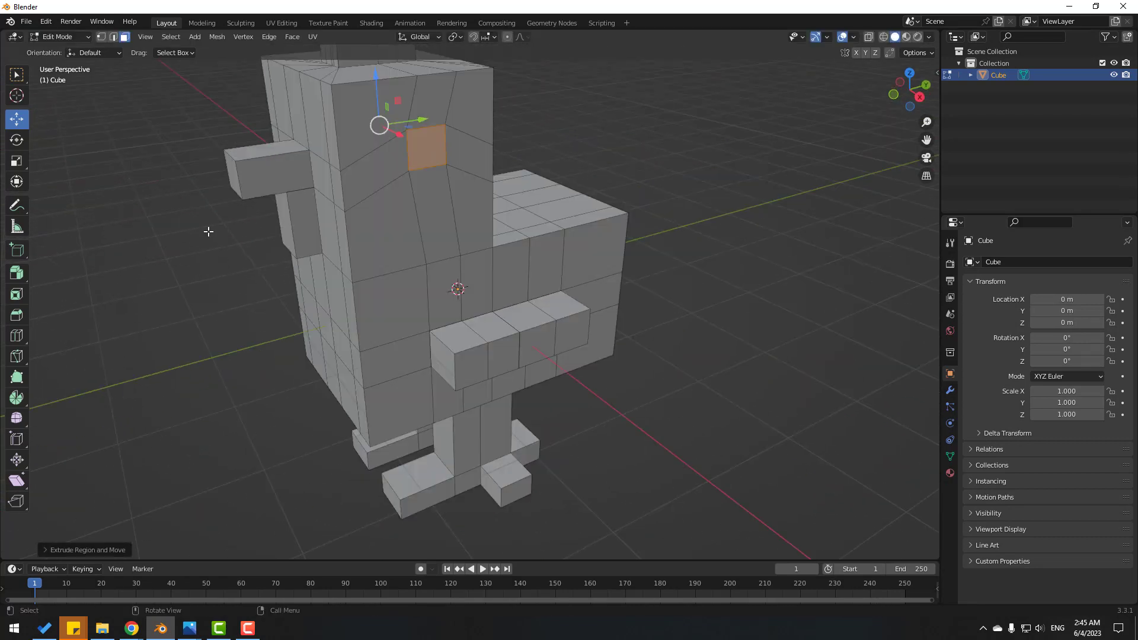
Extrude the two selected side faces of the head outward a short distance as protruding eye blocks
left_click(17, 278)
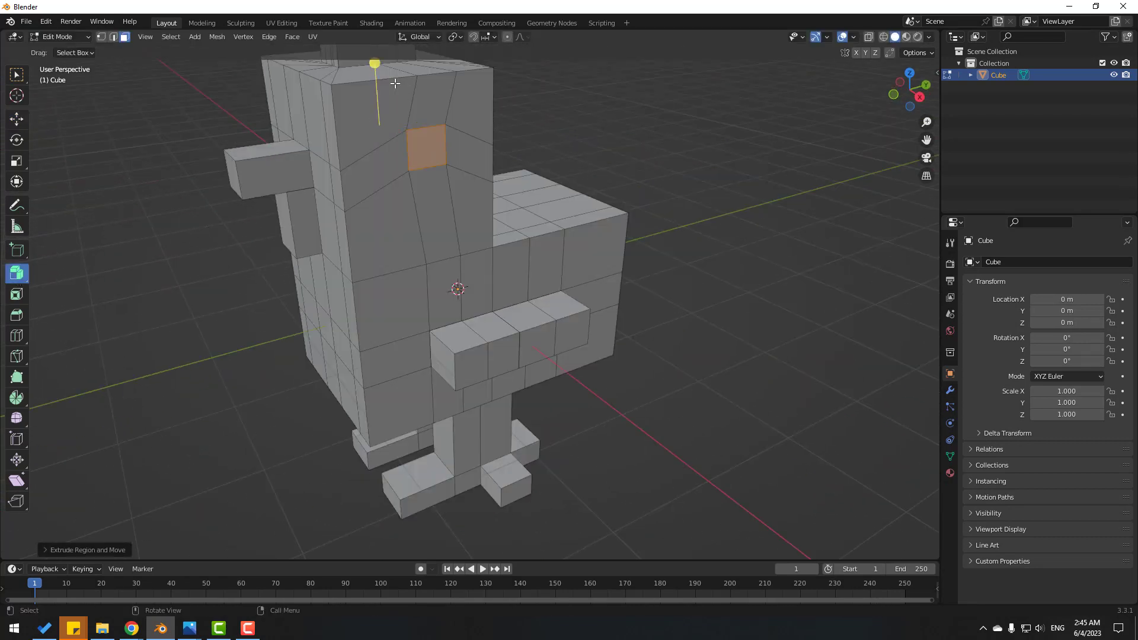
left_click_drag(375, 63, 379, 60)
middle_click_drag(359, 247, 528, 232)
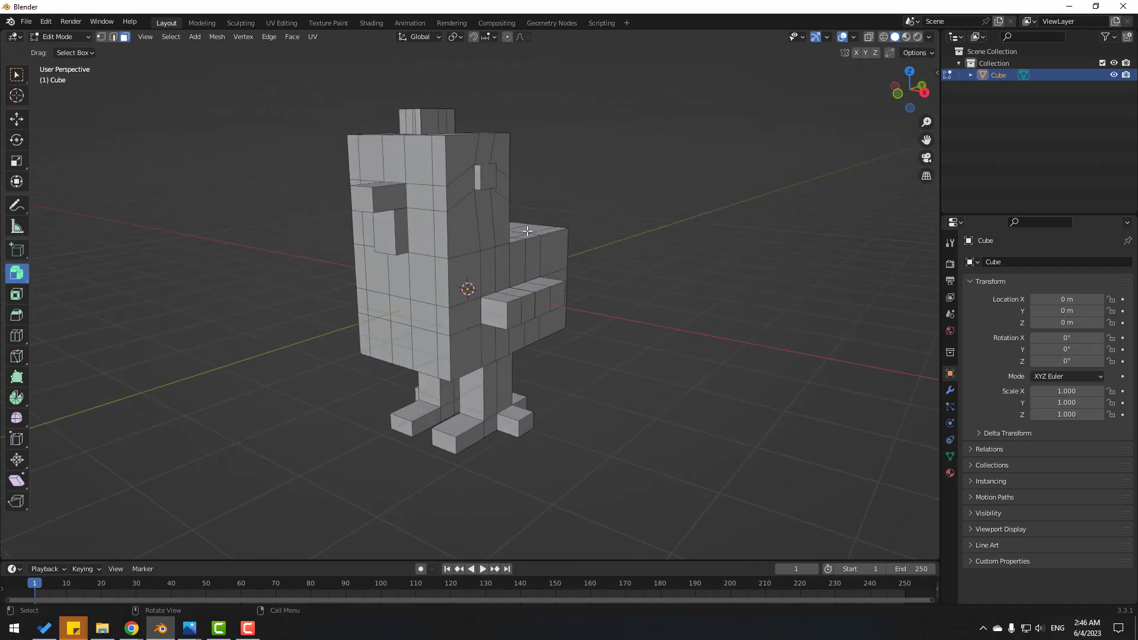
left_click(15, 122)
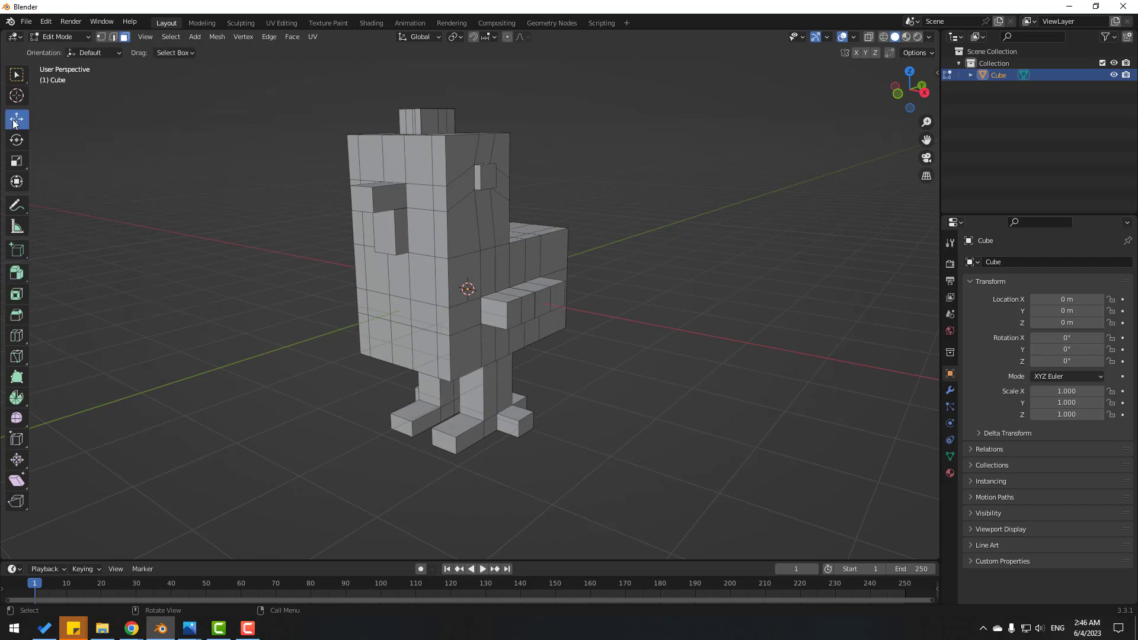
Create a new material with the default white base colour and assign it to all faces of the chicken
left_click(949, 473)
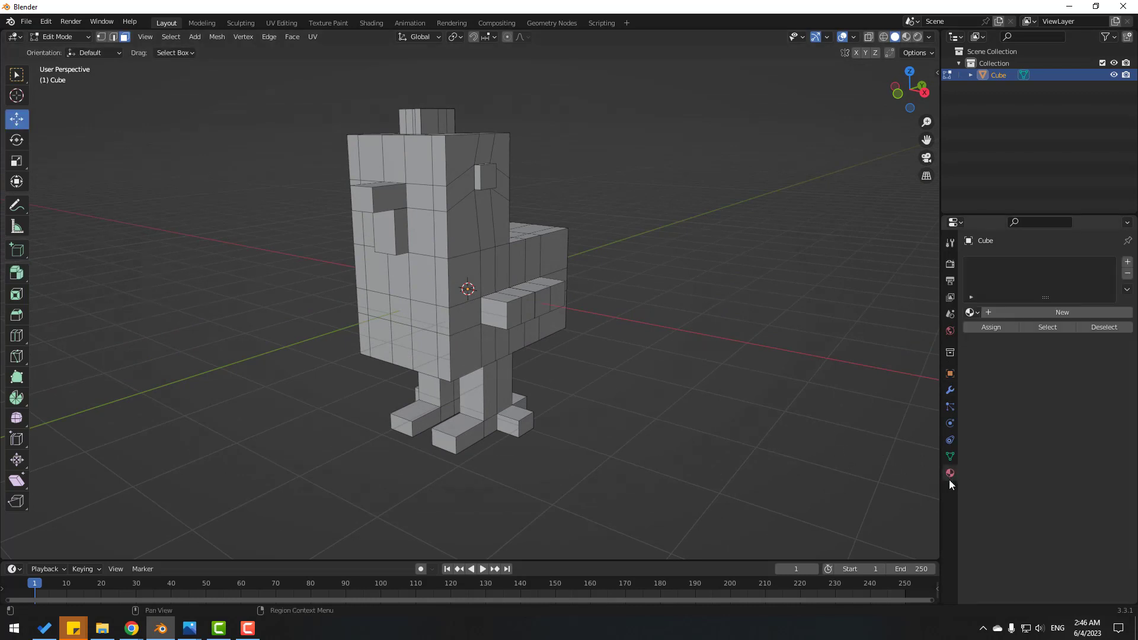
left_click(1051, 313)
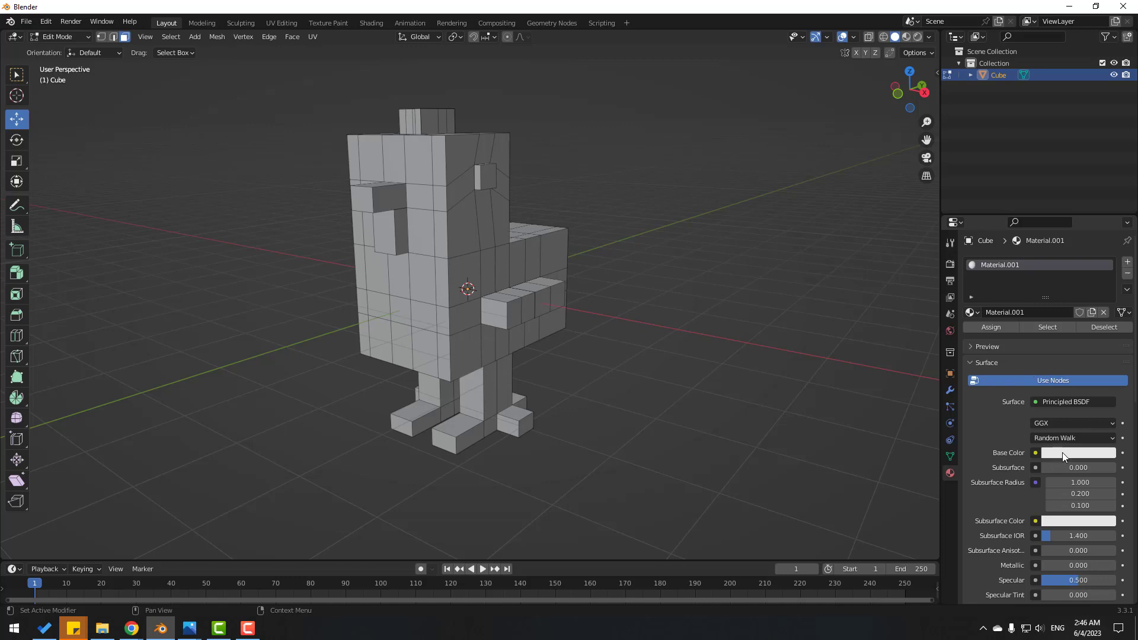
left_click(1062, 453)
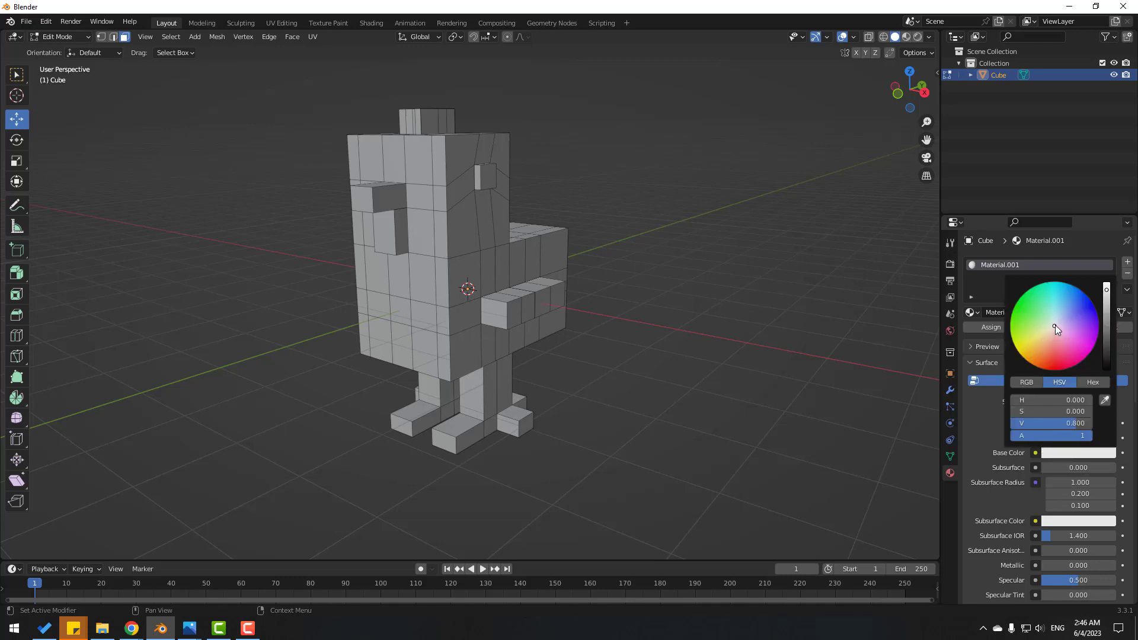
left_click(1000, 403)
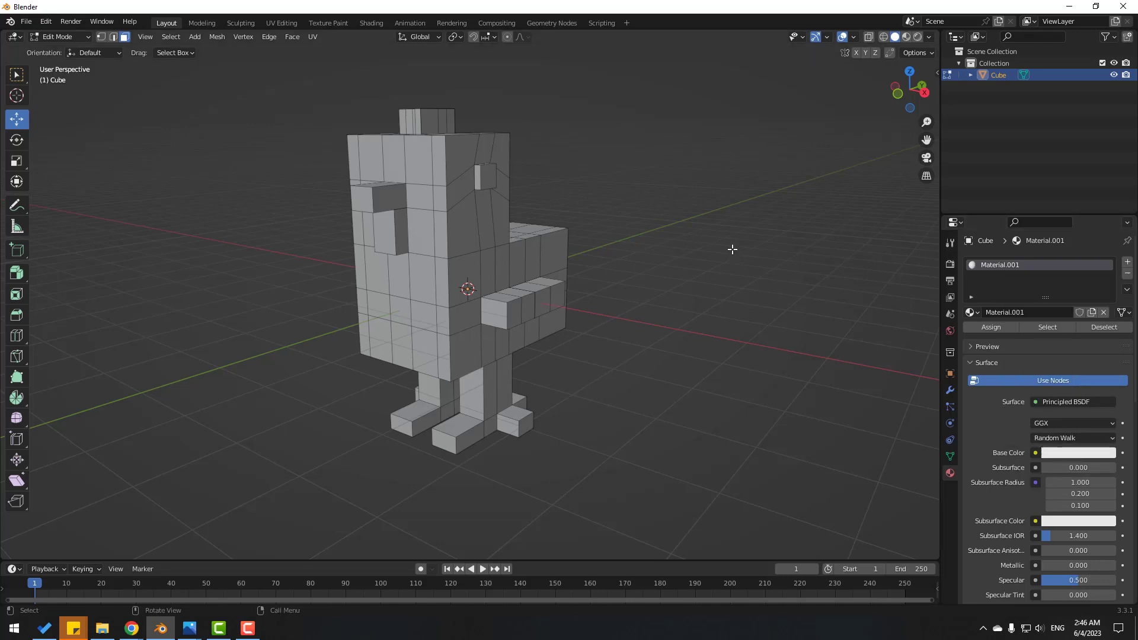
key("a")
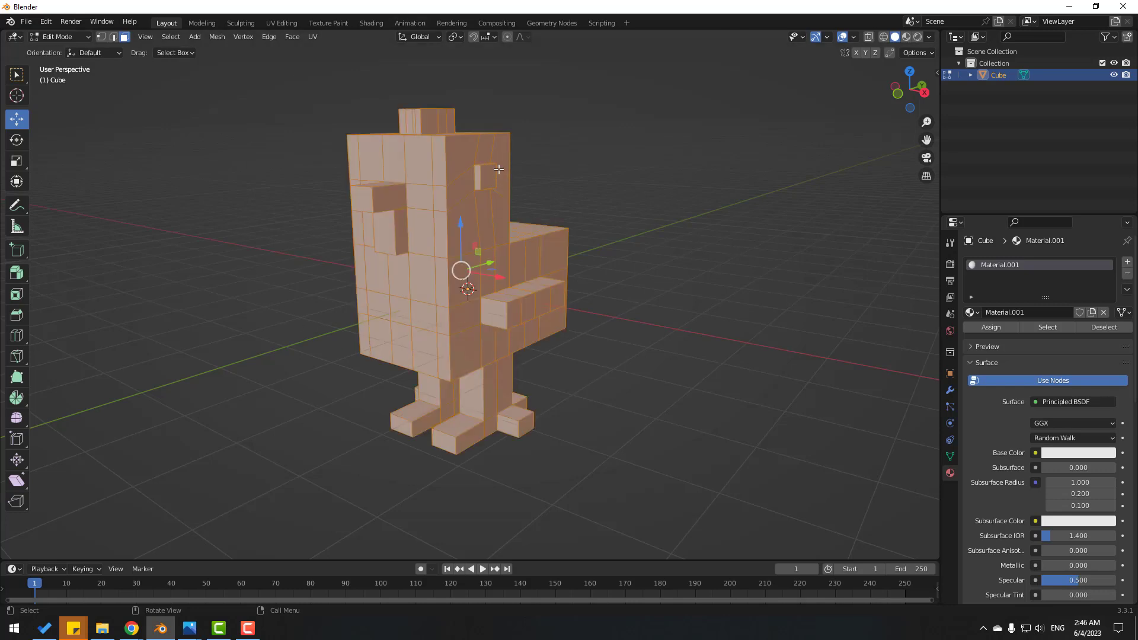
left_click(996, 328)
left_click(759, 335)
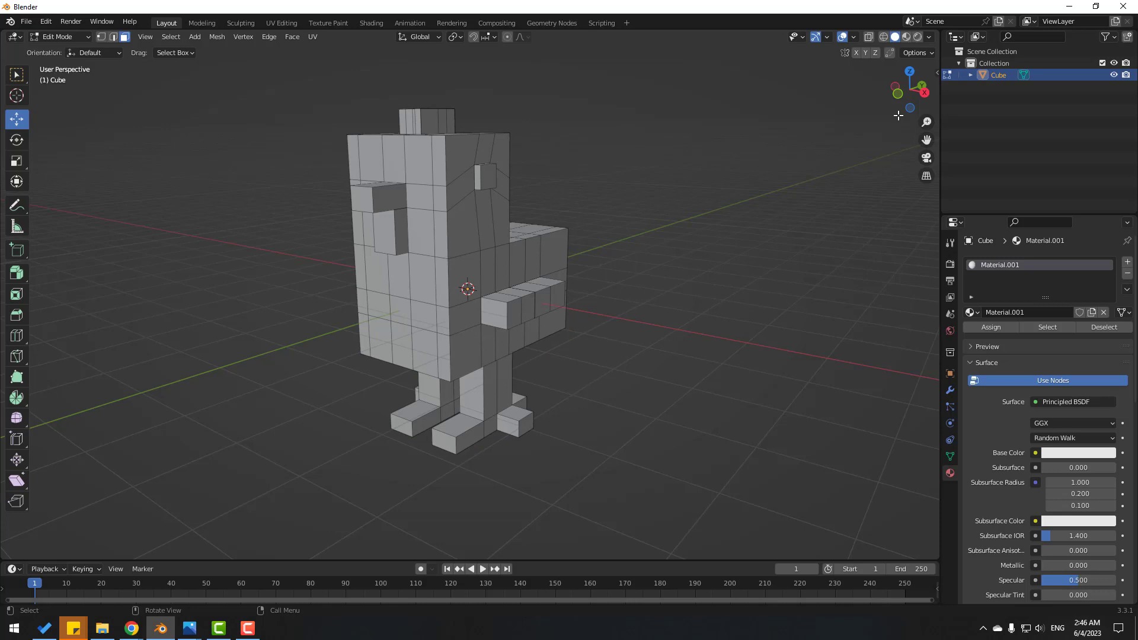
Set the viewport to Material Preview shading and select the front end, top and outer faces of one wing
left_click(907, 38)
scroll(619, 327, "up", 2)
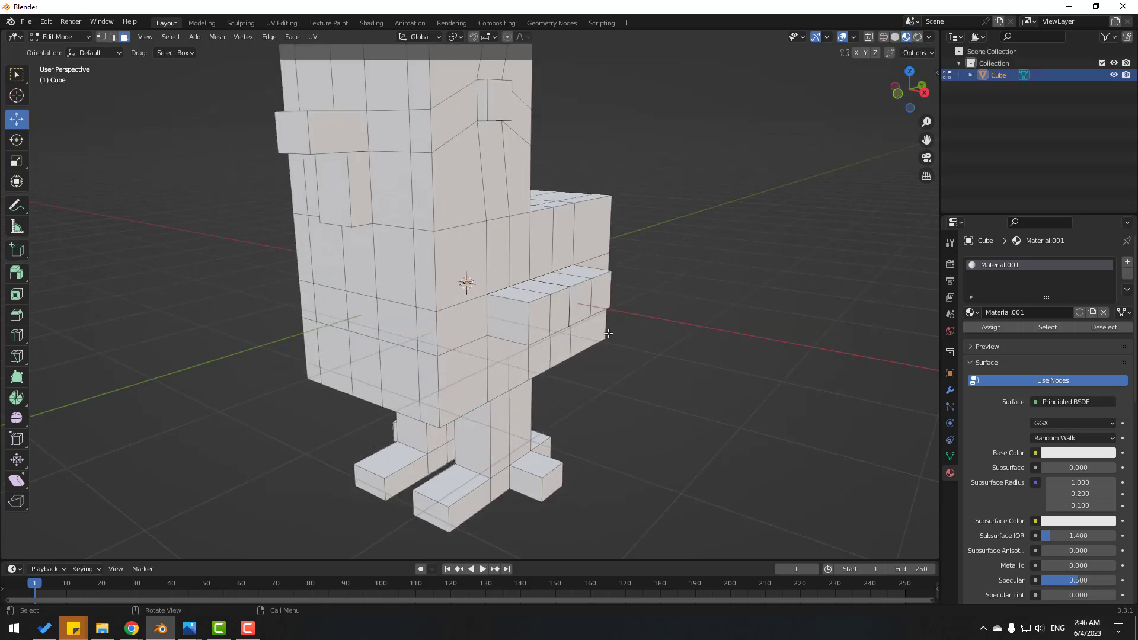
scroll(608, 334, "up", 2)
left_click(589, 294)
left_click(569, 289, "shift")
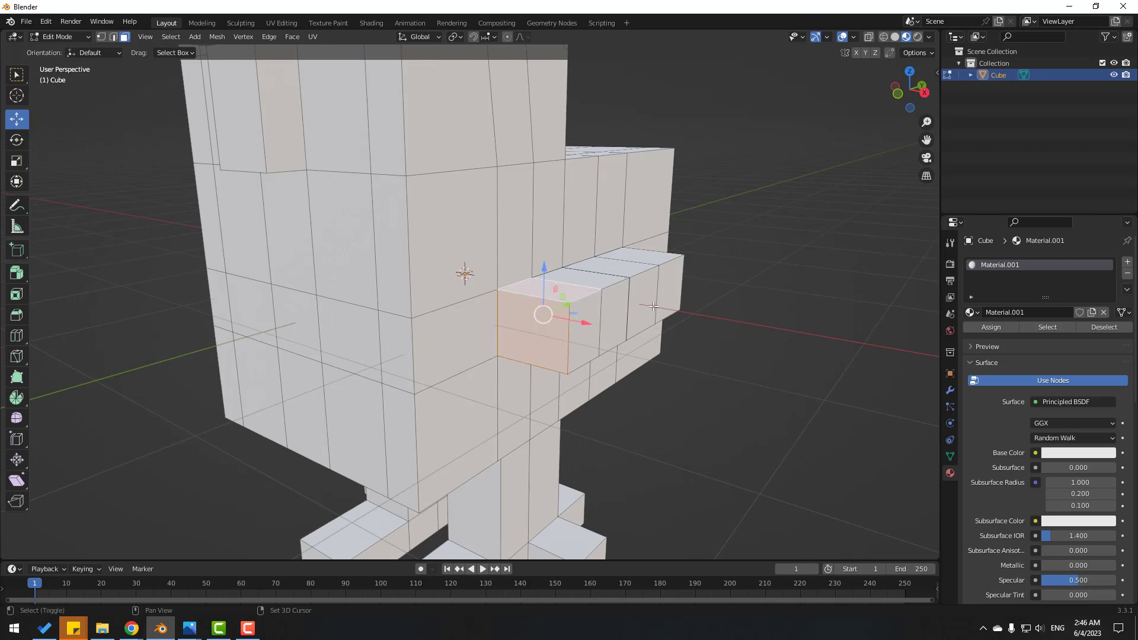
middle_click_drag(569, 289, 538, 321)
left_click(509, 320, "shift")
left_click(549, 313, "shift")
left_click(603, 303, "shift")
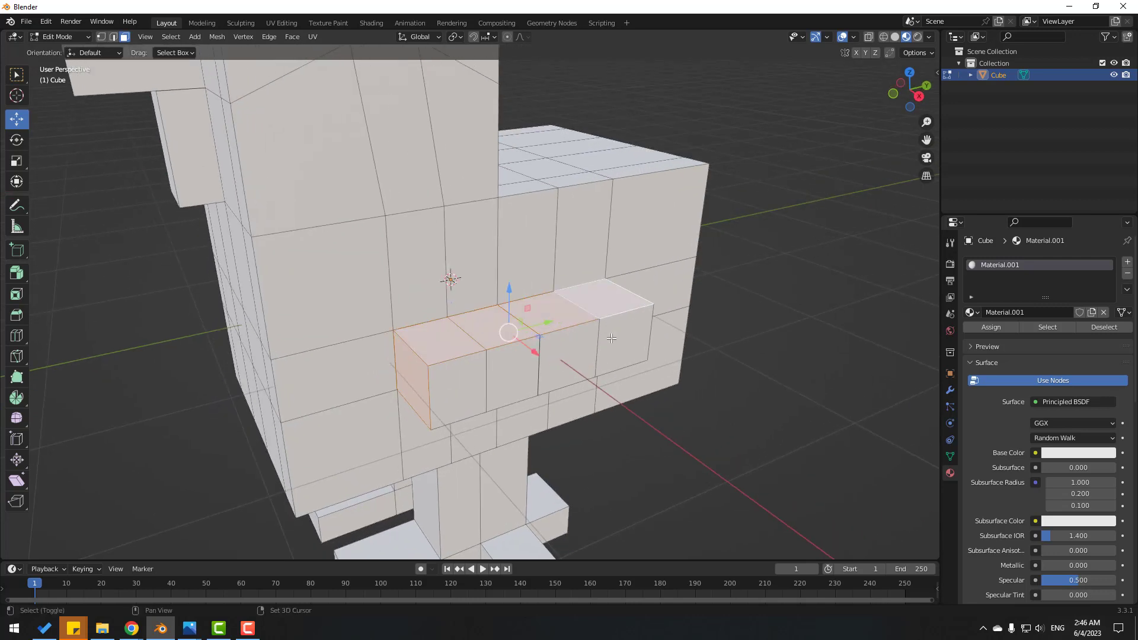
left_click(618, 337, "shift")
left_click(572, 353, "shift")
left_click(469, 375, "shift")
Add the same wing's four underside faces and its rear end face to the selection
middle_click_drag(470, 374, 466, 241)
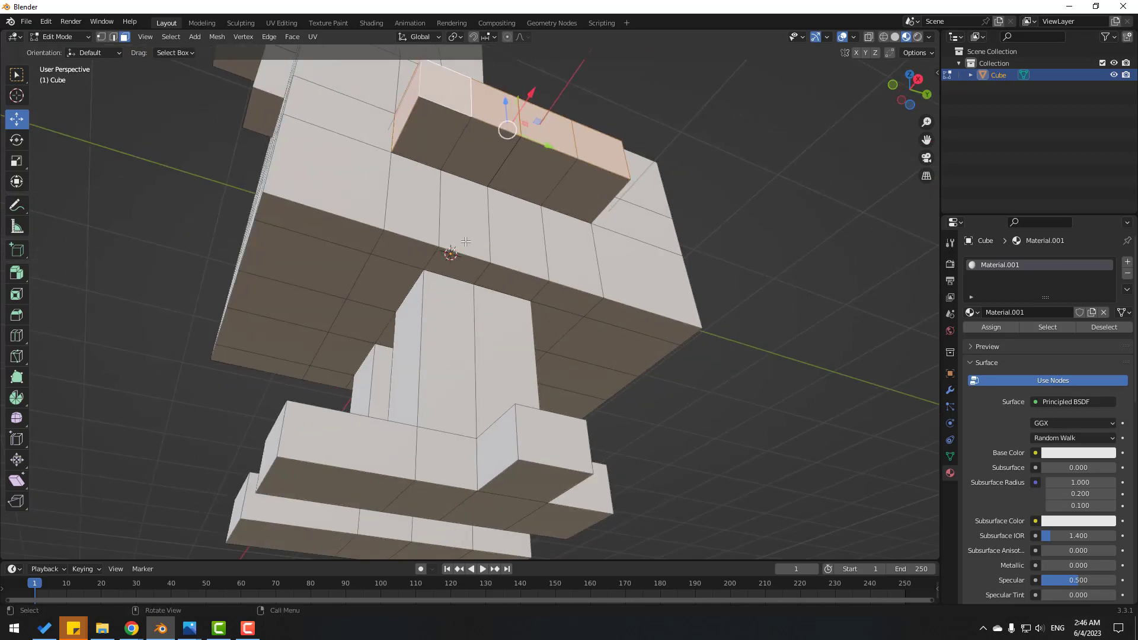
left_click(443, 139, "shift")
left_click(489, 153, "shift")
left_click(537, 171, "shift")
left_click(586, 189, "shift")
middle_click_drag(585, 189, 483, 230)
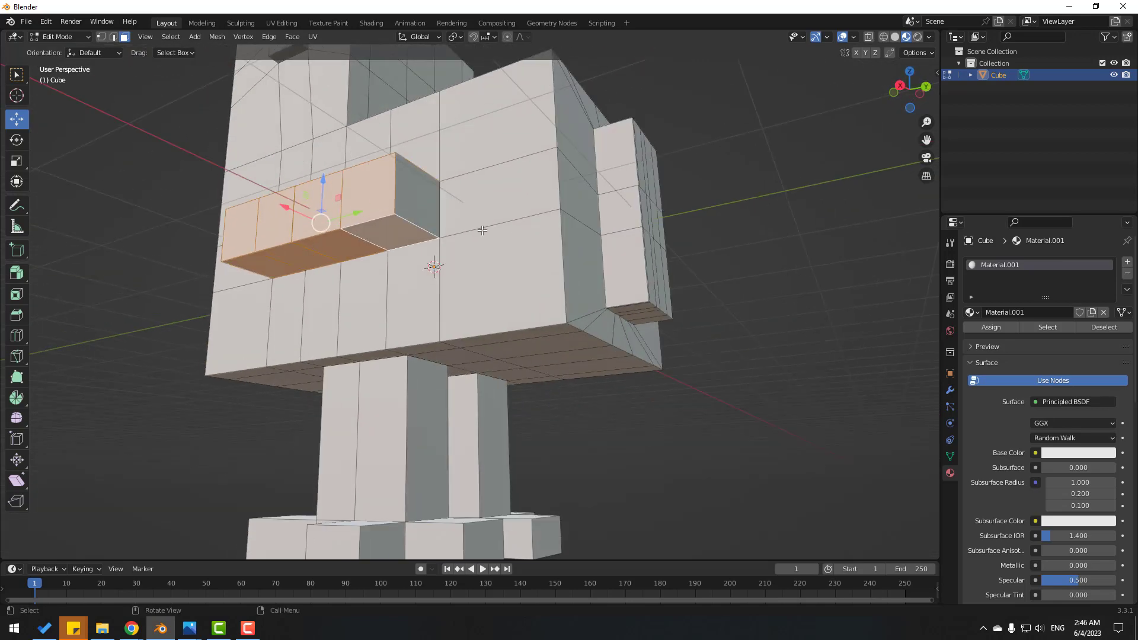
left_click(424, 201, "shift")
Add the four outer faces and four top faces of the opposite wing to the selection
middle_click_drag(424, 200, 397, 239)
left_click(397, 238, "shift")
left_click(453, 248, "shift")
left_click(514, 244, "shift")
left_click(572, 243, "shift")
middle_click_drag(573, 243, 534, 277)
left_click(602, 282, "shift")
left_click(564, 285, "shift")
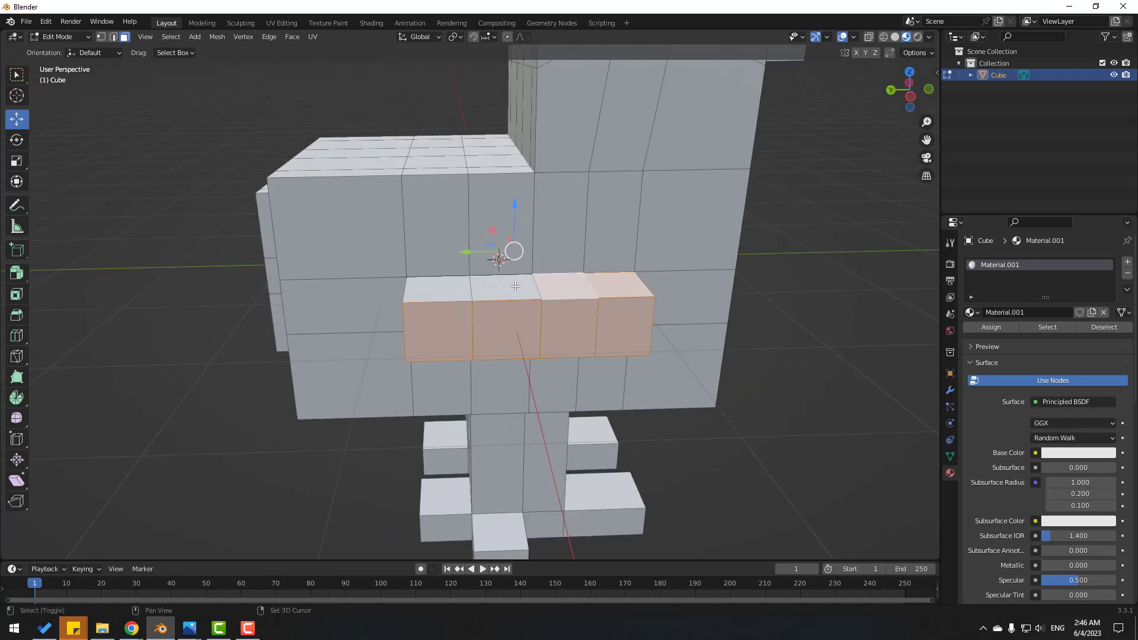
left_click(513, 287, "shift")
left_click(457, 289, "shift")
Add the opposite wing's underside and both of its end faces to the selection
middle_click_drag(456, 290, 522, 285)
left_click(535, 275, "shift")
left_click(432, 233, "shift")
left_click(506, 230, "shift")
left_click(557, 233, "shift")
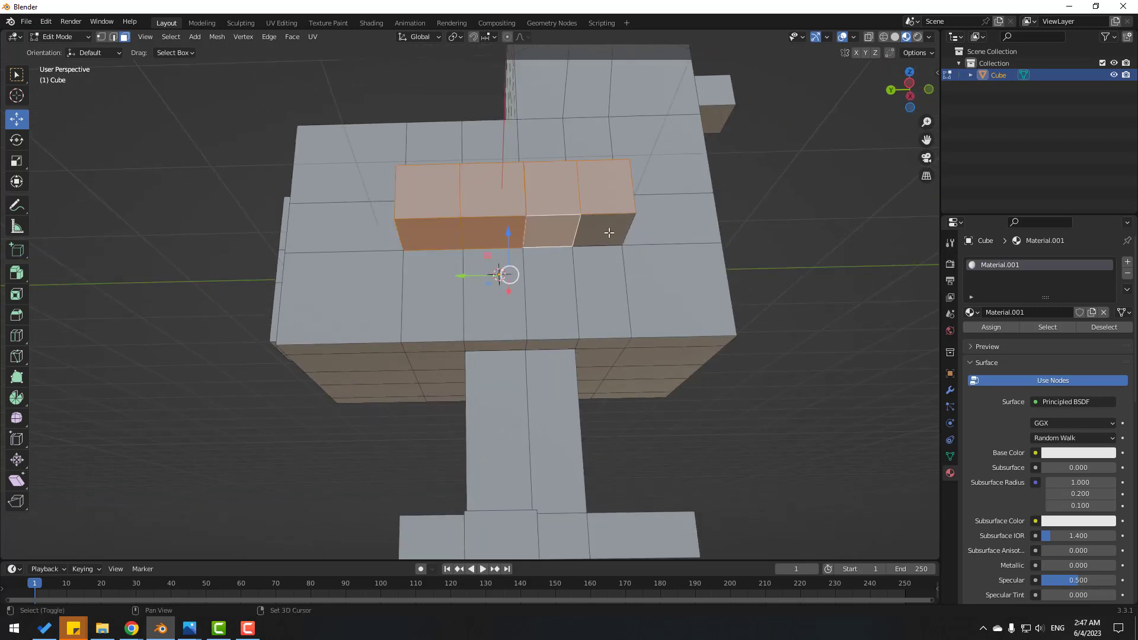
left_click(608, 232, "shift")
middle_click_drag(608, 232, 562, 268)
left_click(487, 233, "shift")
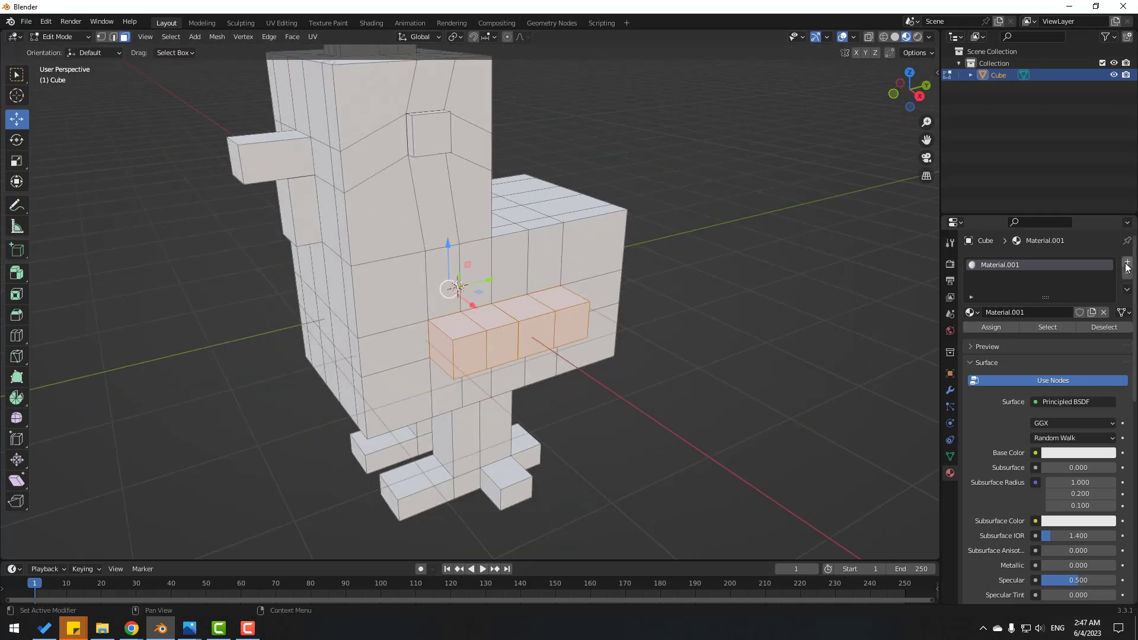
Create a second material with an orange base colour (H 0.028, S 0.892, V 0.800) and assign it to both wings
left_click(1128, 263)
left_click(1042, 336)
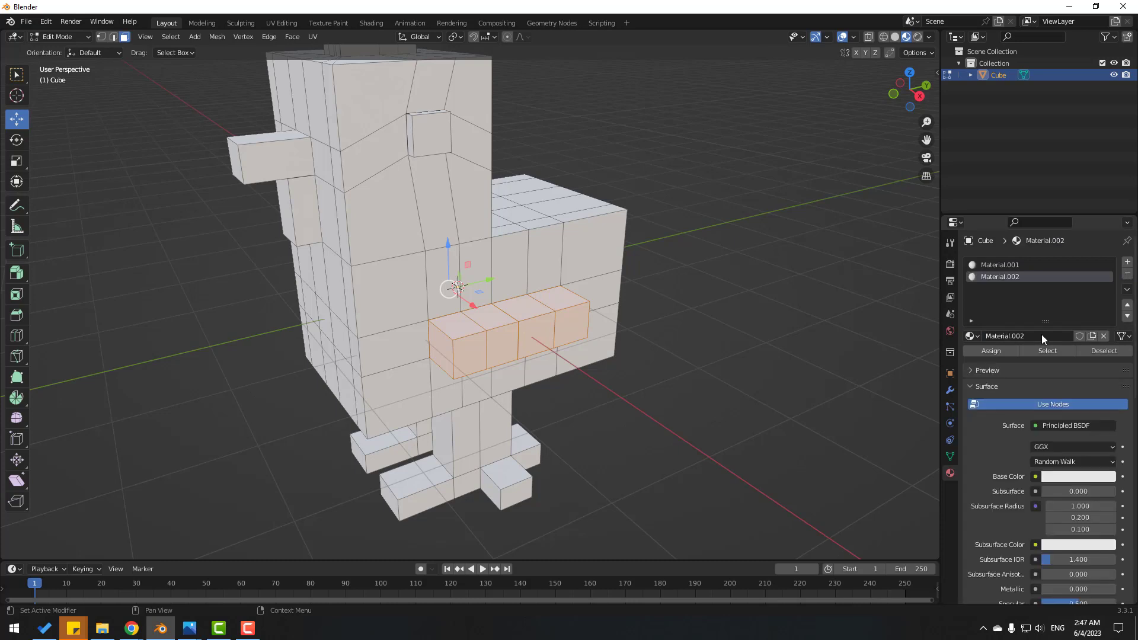
left_click(1054, 478)
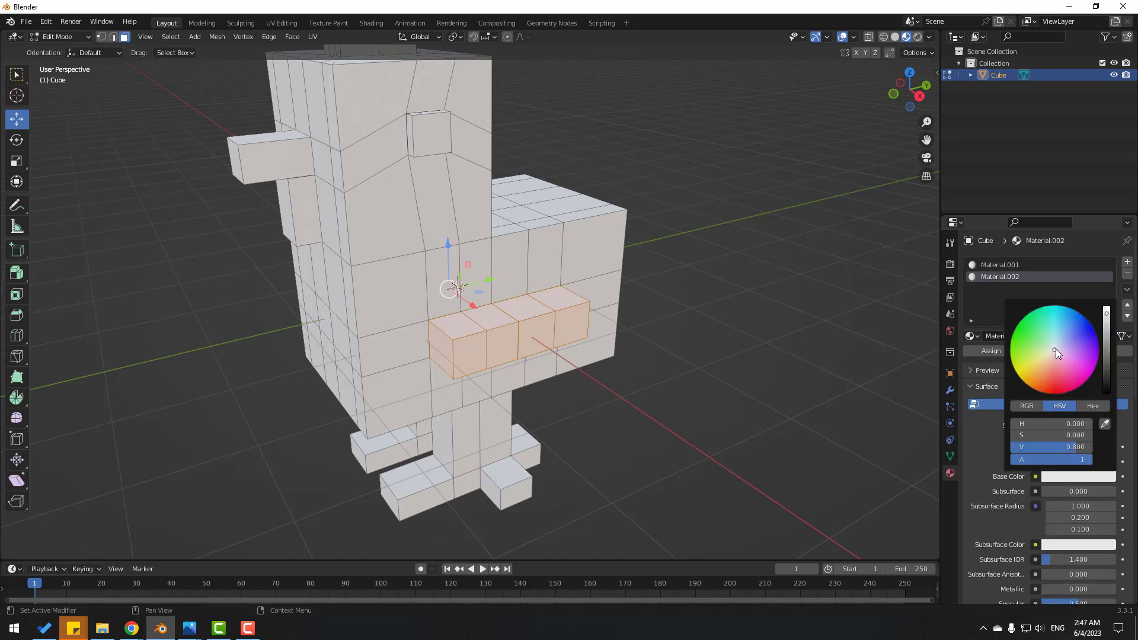
mouse_move(1055, 350)
left_mouse_down()
mouse_move(1064, 344)
mouse_move(1049, 342)
mouse_move(1043, 364)
left_mouse_up()
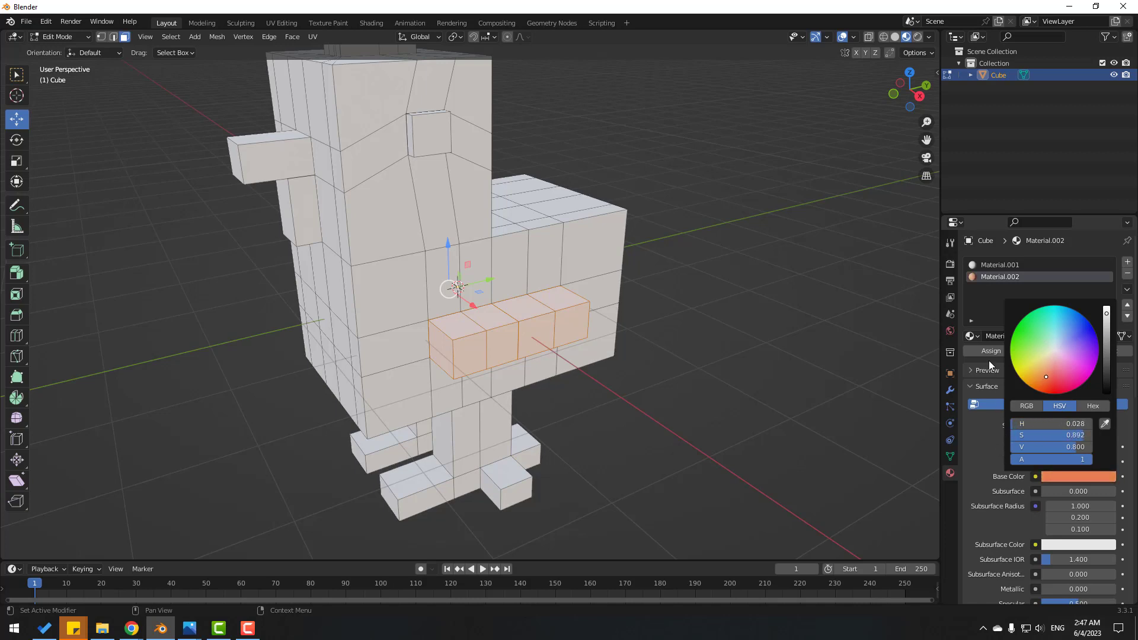
left_click(751, 361)
Select the faces of the wattle block below the beak
middle_click_drag(751, 362, 731, 200)
scroll(383, 243, "up", 4)
scroll(390, 222, "up", 3)
left_click(383, 217)
scroll(731, 199, "down", 5)
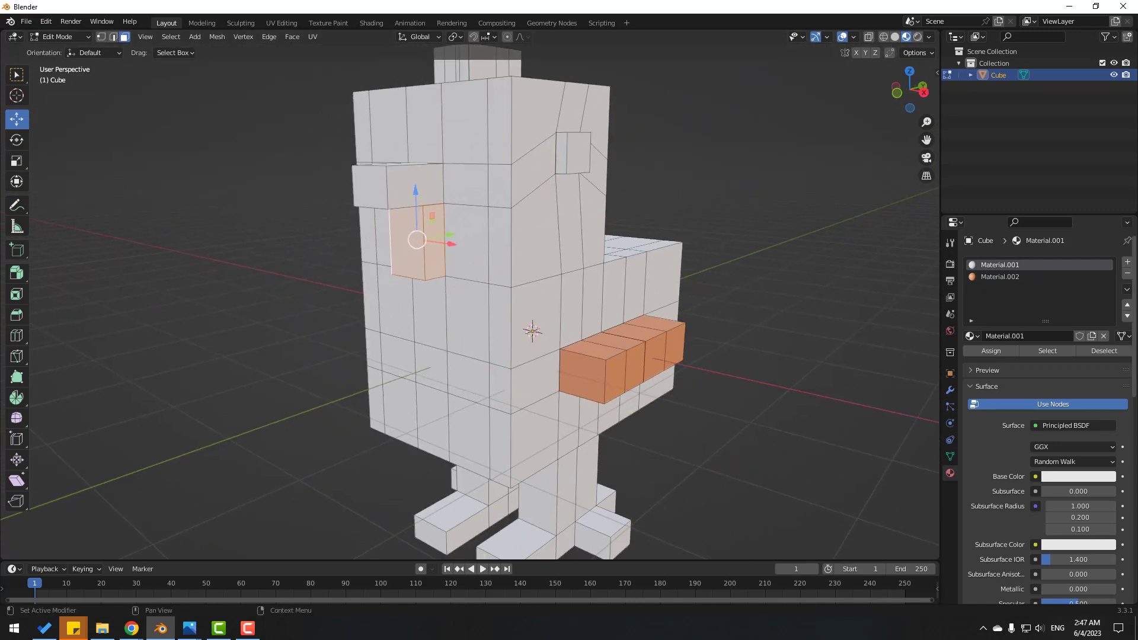
Create a third material with a red base colour (H 0.003, S 0.947, V 0.800), assign it to the wattle and clear the selection
left_click(1128, 263)
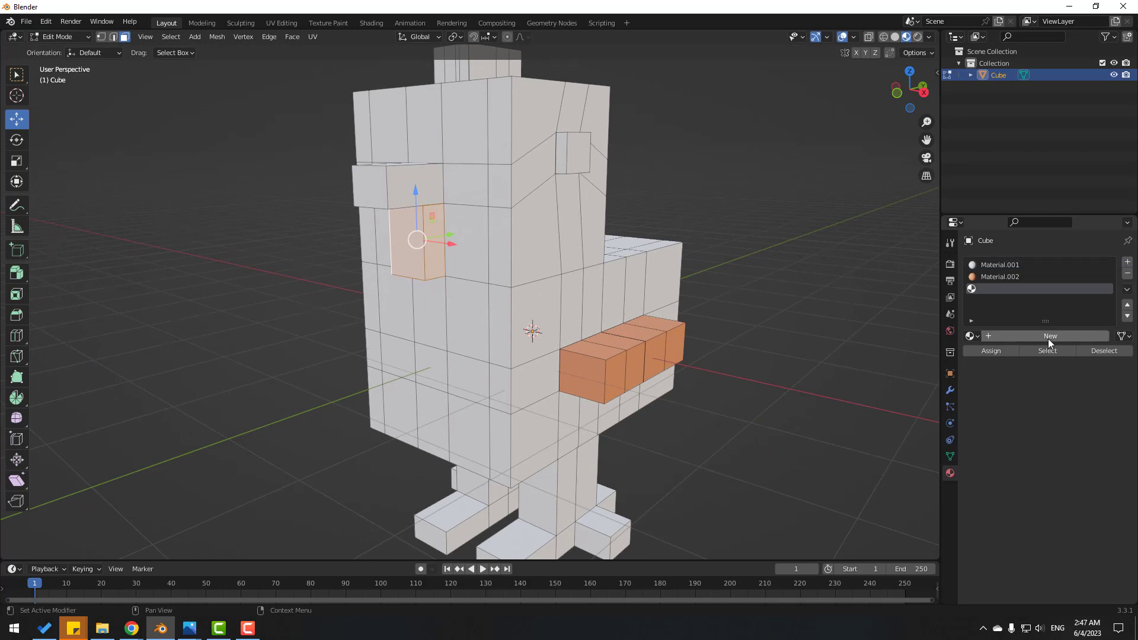
left_click(1048, 337)
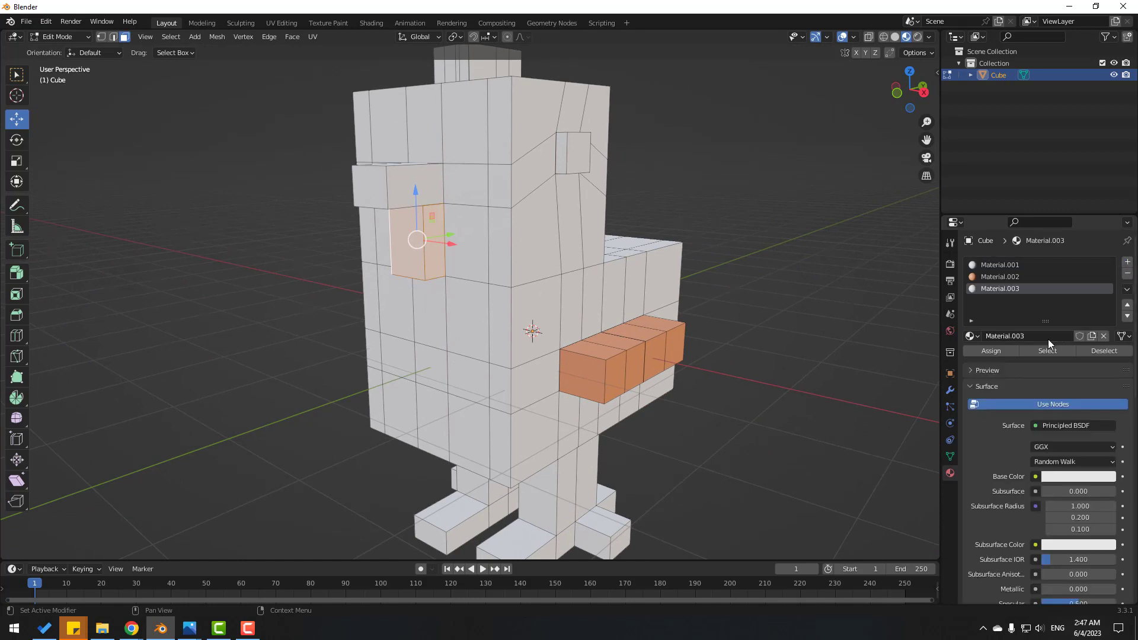
left_click(1064, 476)
left_click_drag(1058, 360, 1053, 383)
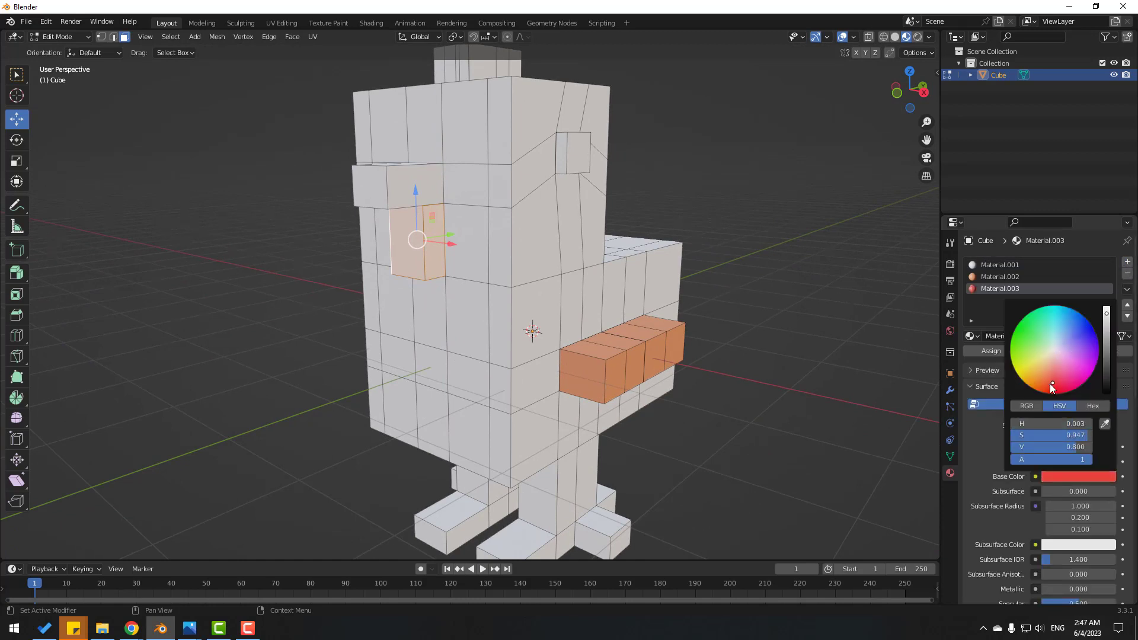
left_click(983, 354)
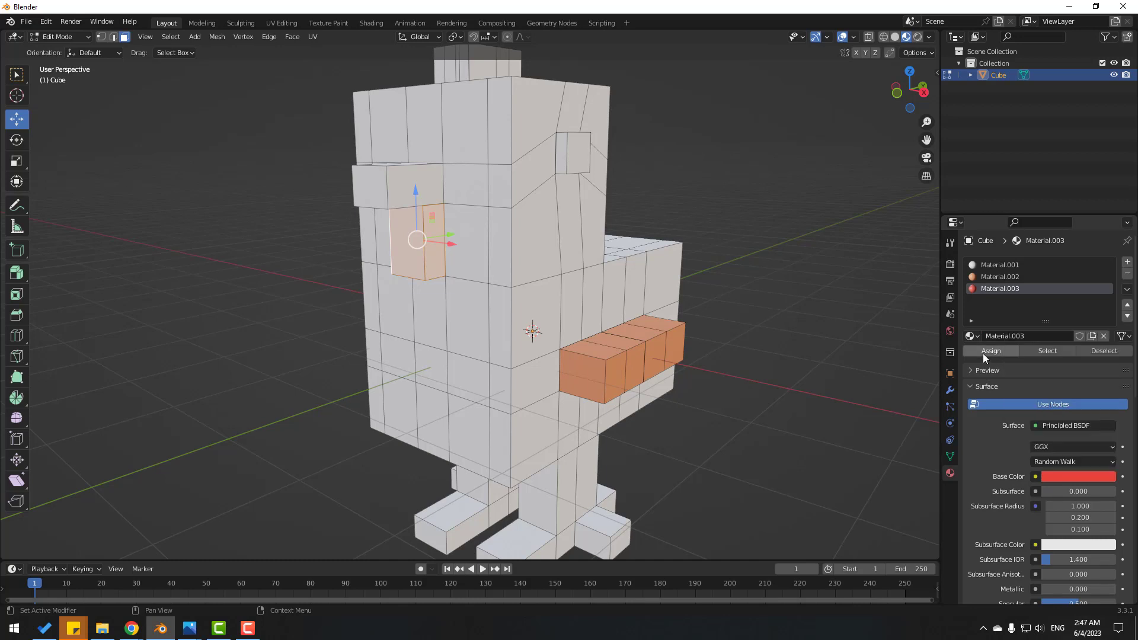
left_click(983, 353)
key("alt+a")
Select the front, top, outer and underside faces of the eye block on one side of the head
scroll(571, 170, "up", 5)
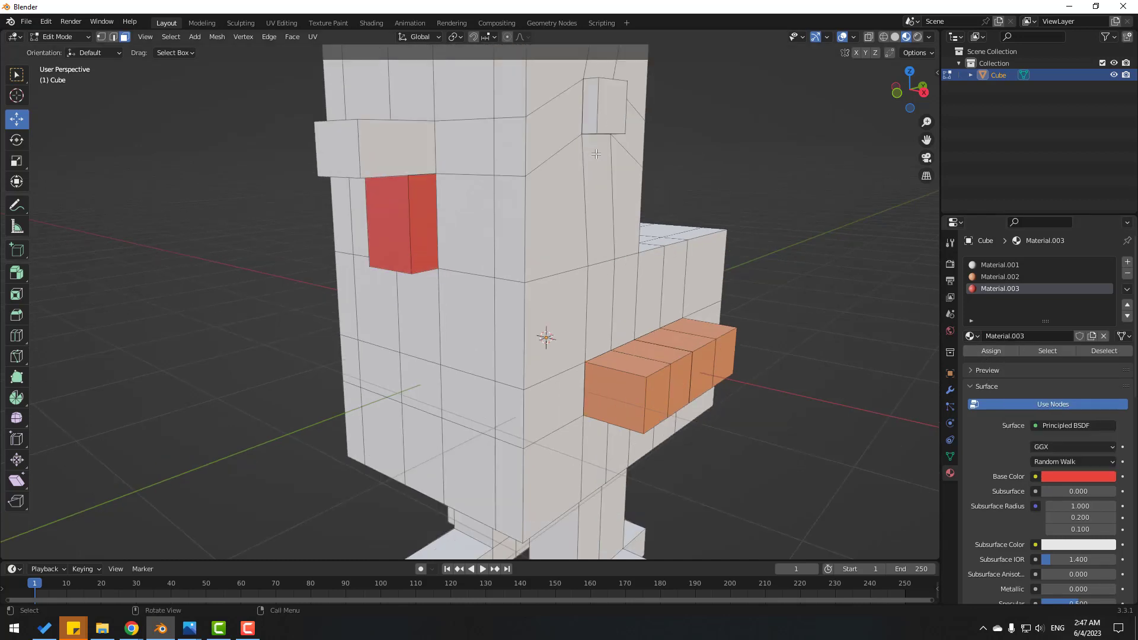
left_click(544, 259)
left_click(547, 256, "shift")
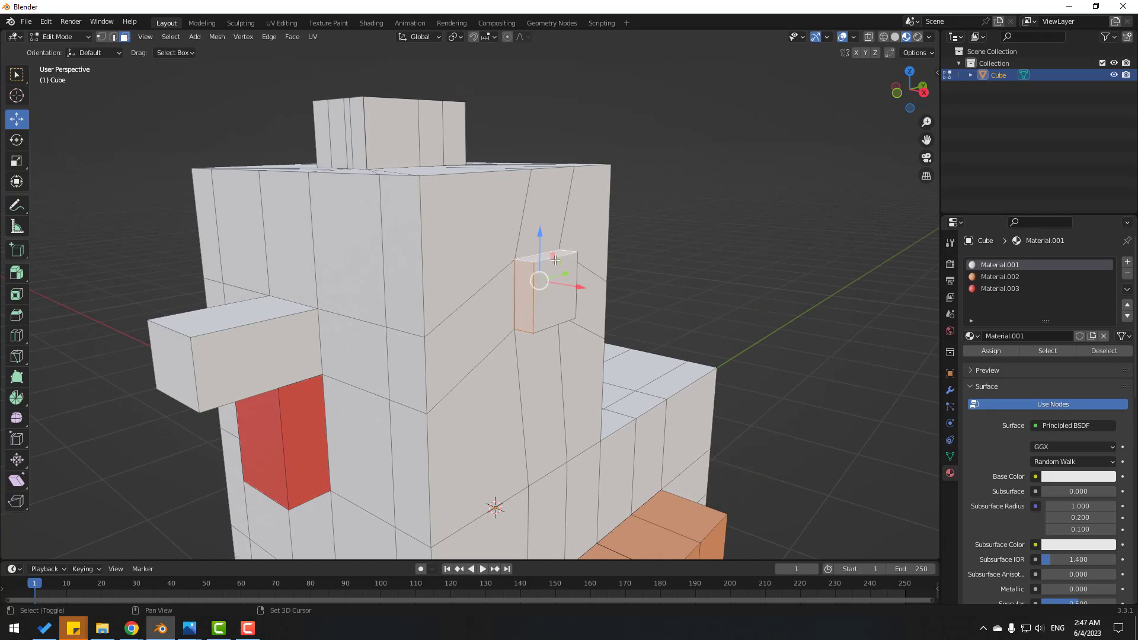
left_click(557, 275, "shift")
middle_click_drag(515, 338, 481, 309)
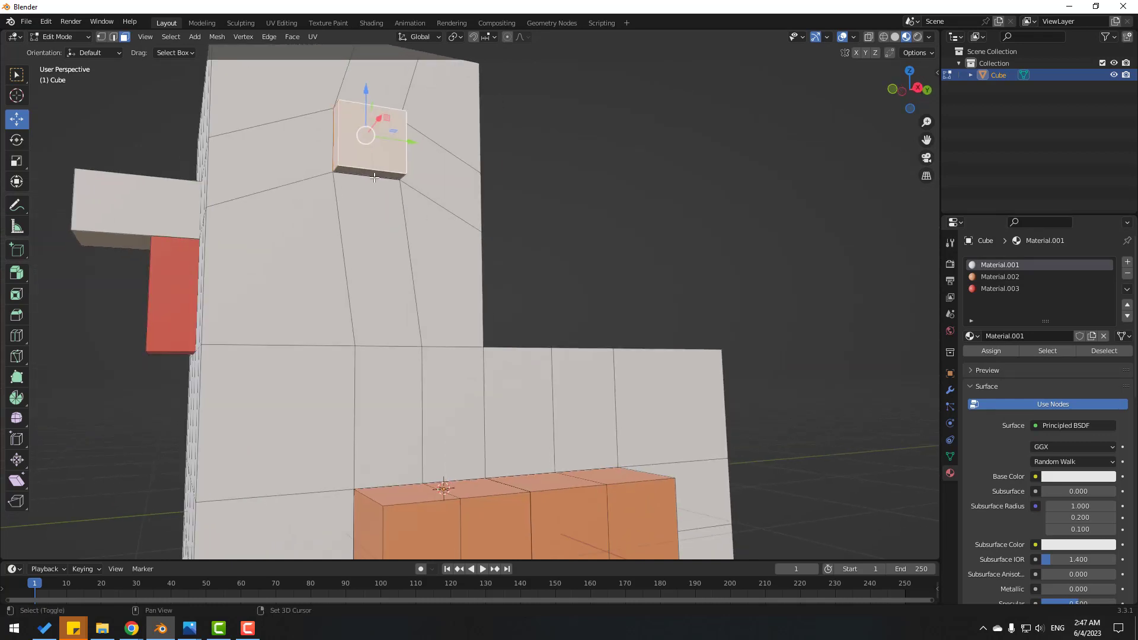
left_click(375, 180, "shift")
left_click(364, 188, "shift")
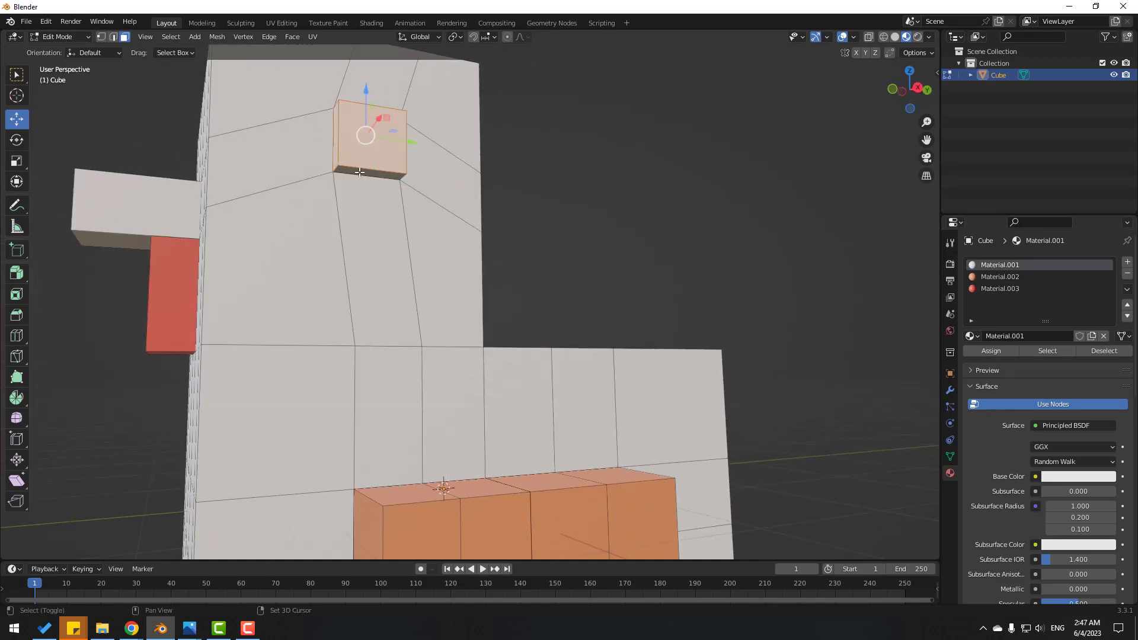
Add the faces of the eye block on the head's opposite side to the selection
middle_click_drag(360, 172, 568, 286)
left_click(669, 190, "shift")
scroll(773, 226, "up", 1)
left_click(573, 223, "shift")
left_click(460, 217, "shift")
scroll(512, 246, "down", 6)
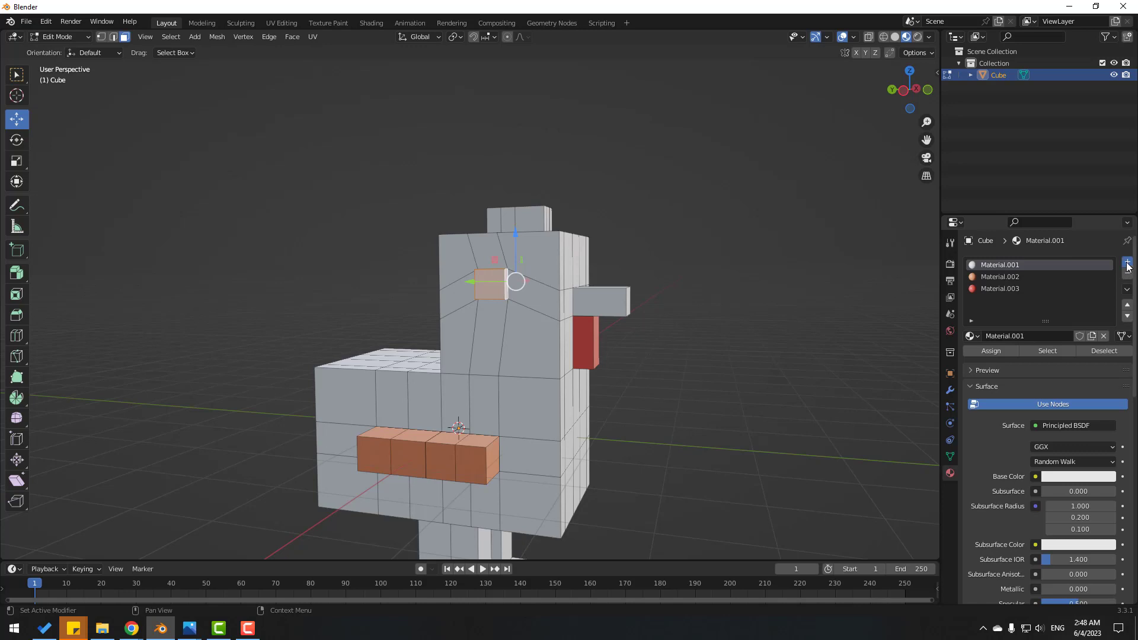
Create a fourth material with a near-black base colour (V 0.008) and assign it to both eye blocks
left_click(1127, 263)
left_click(1058, 333)
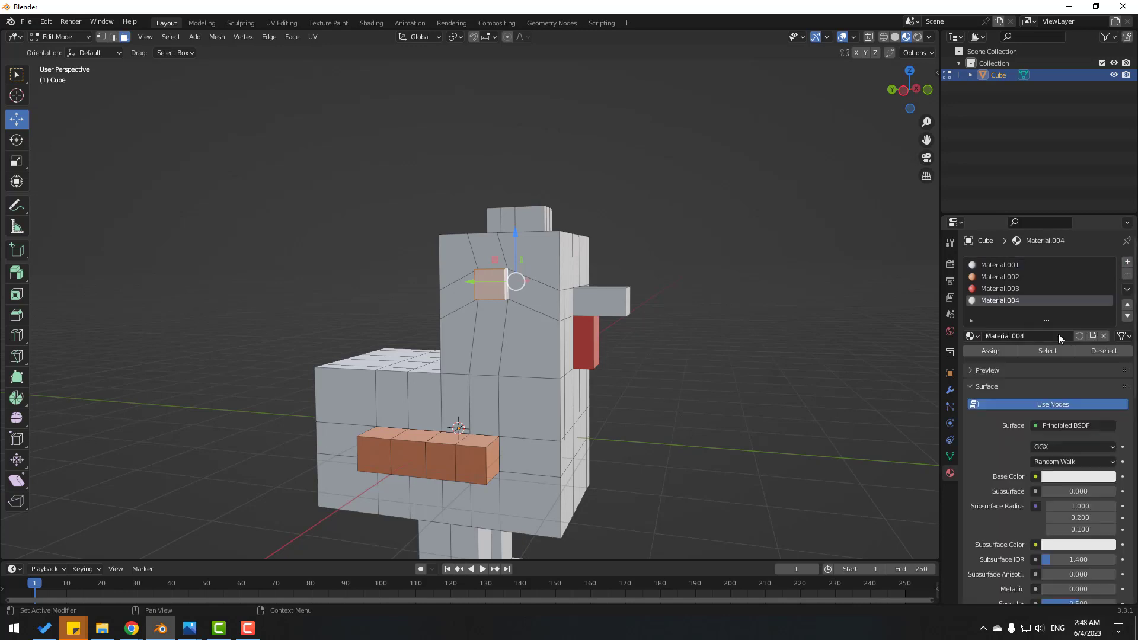
left_click(1061, 477)
left_click_drag(1113, 351, 1107, 387)
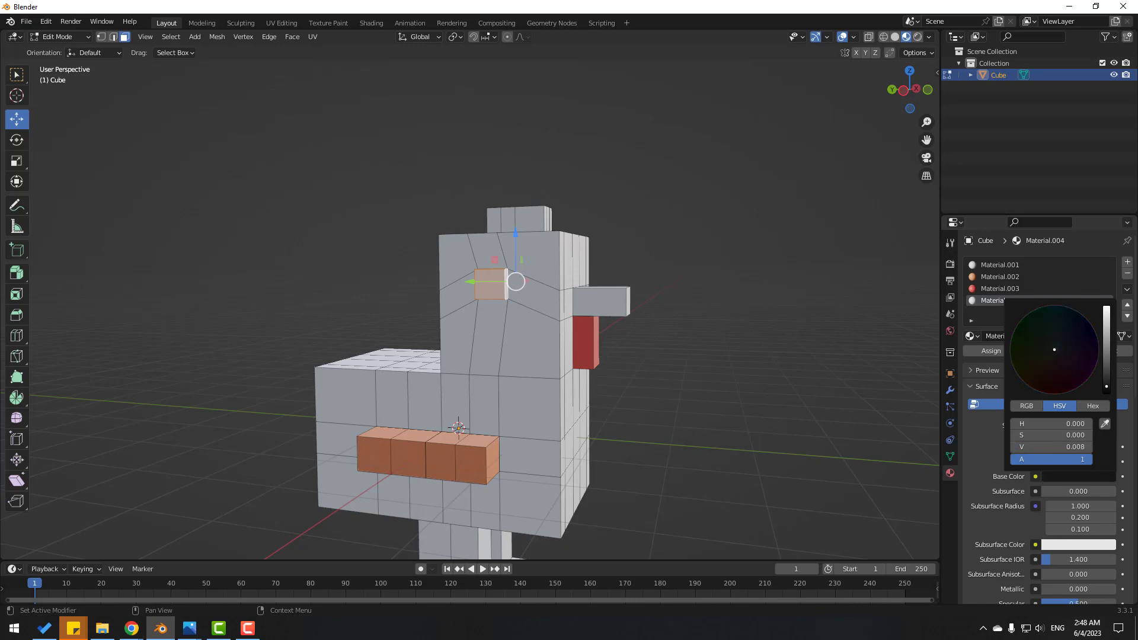
left_click(983, 351)
left_click(694, 358)
Select the three stacked faces on one side of the tail block at the chicken's rear
scroll(674, 371, "down", 2)
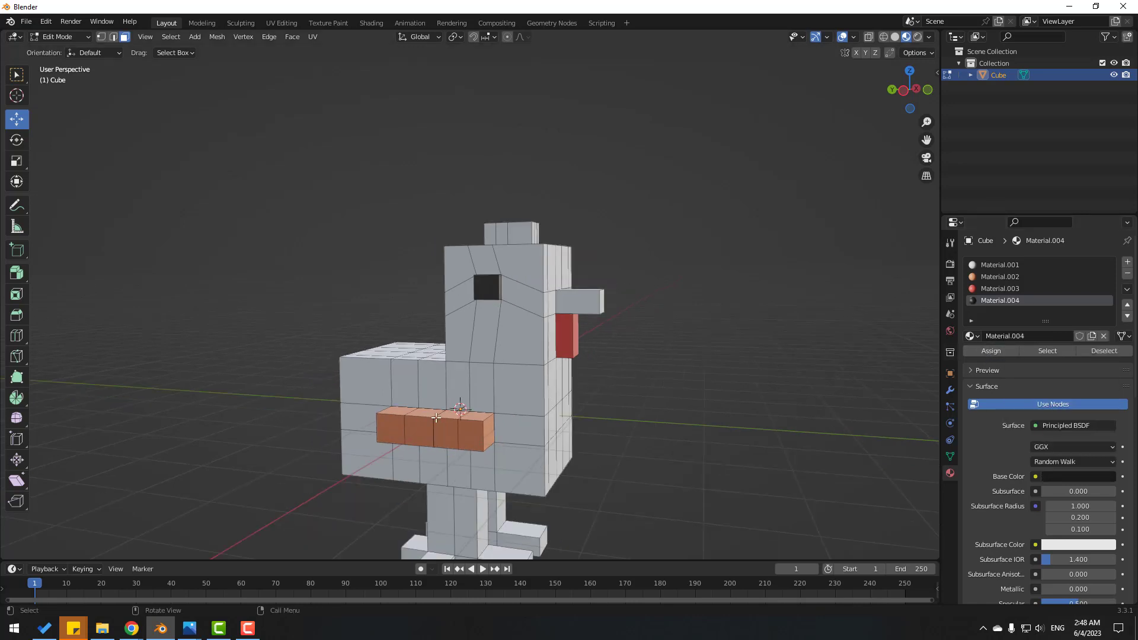
middle_click_drag(674, 372, 585, 394)
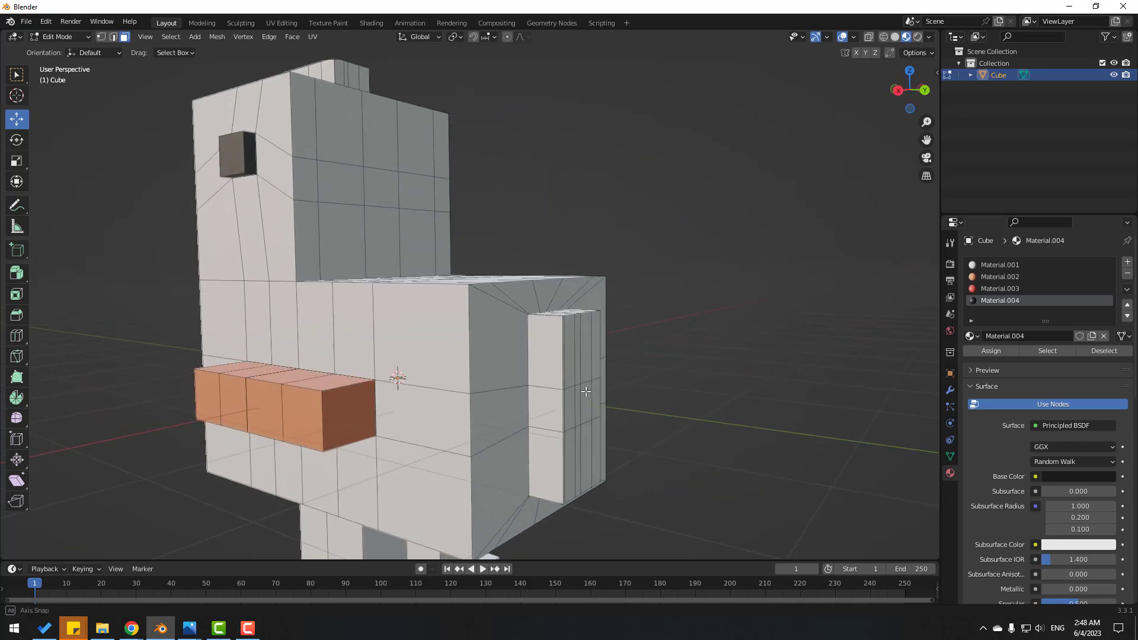
scroll(749, 401, "up", 5)
left_click(529, 297)
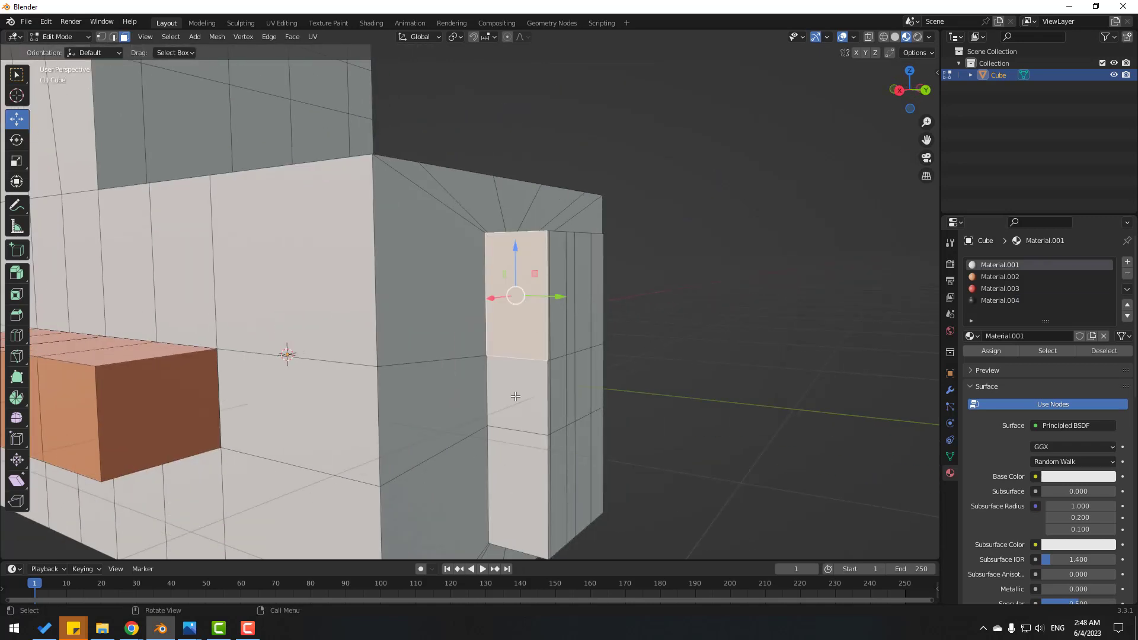
left_click(525, 391, "shift")
left_click(520, 484, "shift")
scroll(593, 356, "up", 3)
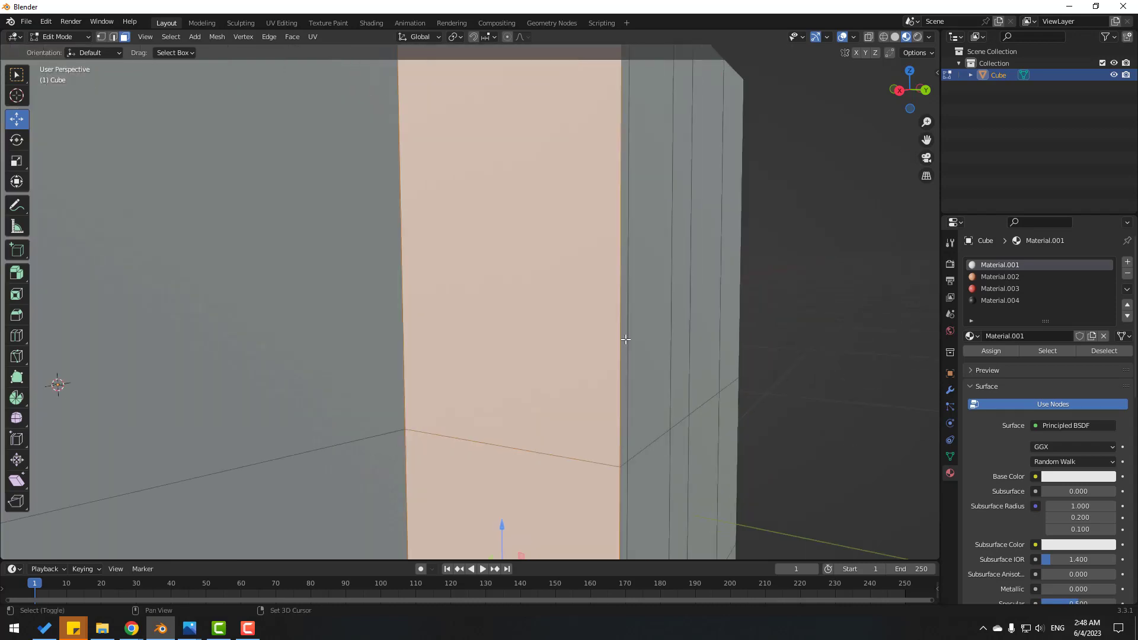
Add the rear faces of the tail block to the selection
middle_click_drag(625, 338, 587, 403)
left_click(158, 332, "shift")
left_click(219, 391, "shift")
left_click(402, 362, "shift")
left_click(331, 358, "shift")
middle_click_drag(284, 361, 275, 312)
left_click(238, 308, "shift")
left_click(229, 237, "shift")
left_click(369, 350, "shift")
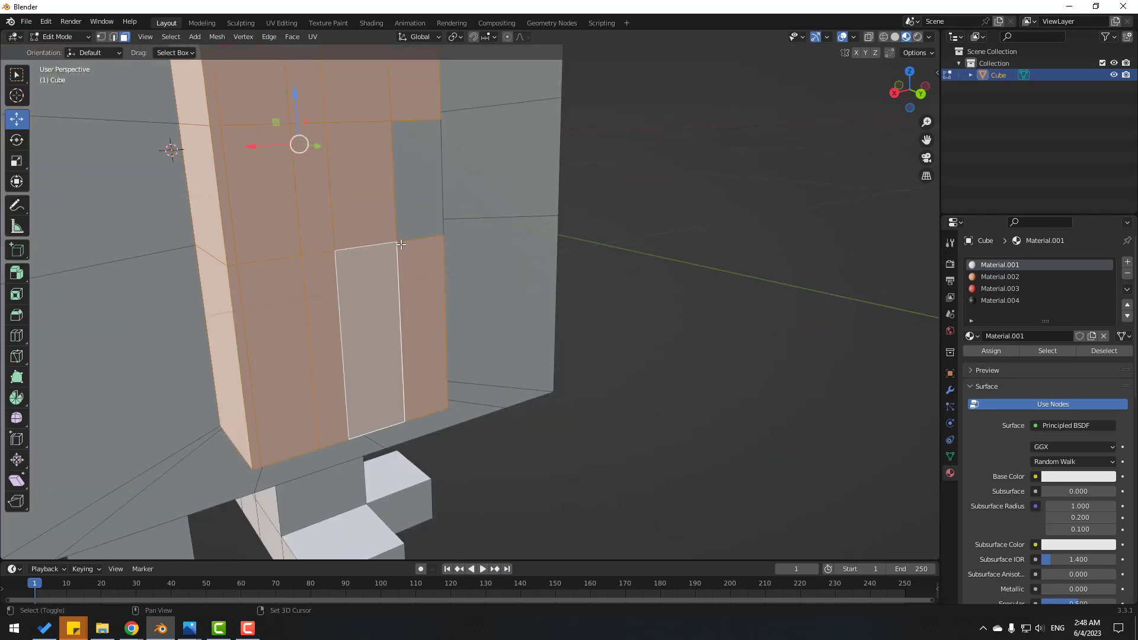
left_click(314, 110, "shift")
Complete the tail selection with the block's remaining unselected faces
middle_click_drag(415, 195, 208, 237)
left_click(201, 254, "shift")
left_click(237, 237, "shift")
middle_click_drag(201, 178, 355, 255, "shift")
scroll(332, 314, "down", 2)
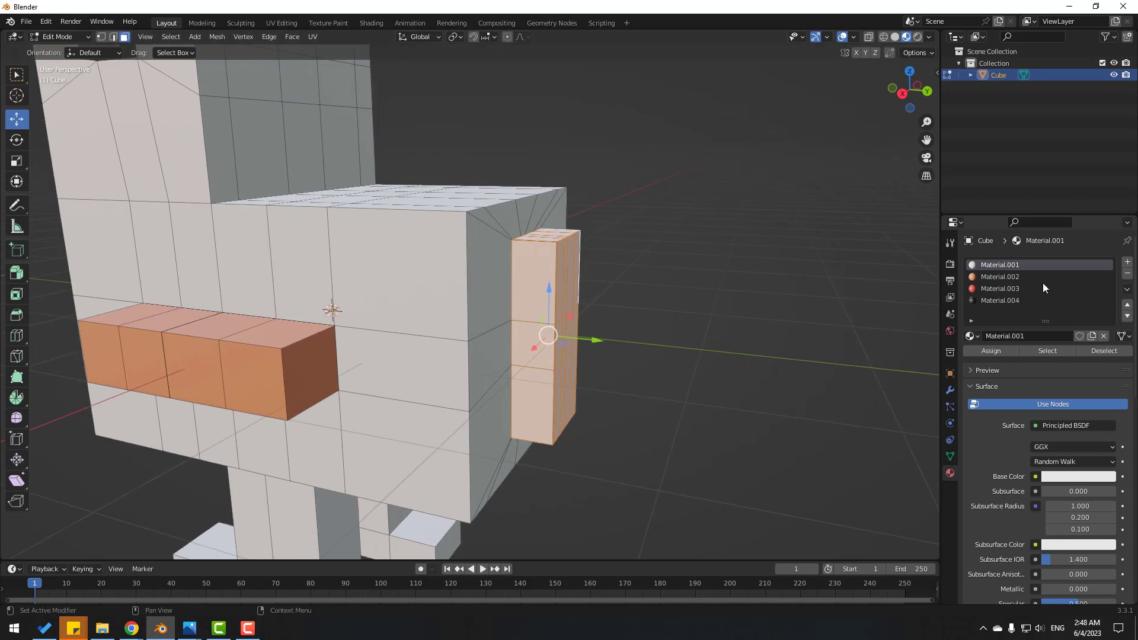
Create a fifth material with an orange base colour (H 0.039, S 0.887, V 0.800), assign it to the tail and clear the selection
left_click(1128, 262)
left_click(1050, 336)
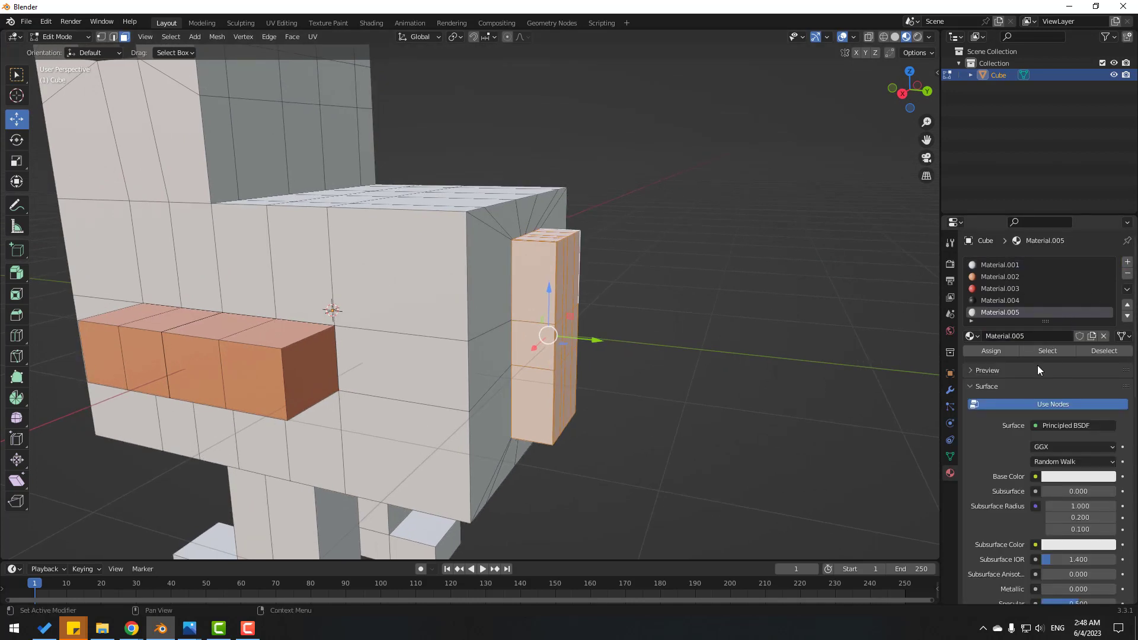
left_click(1065, 477)
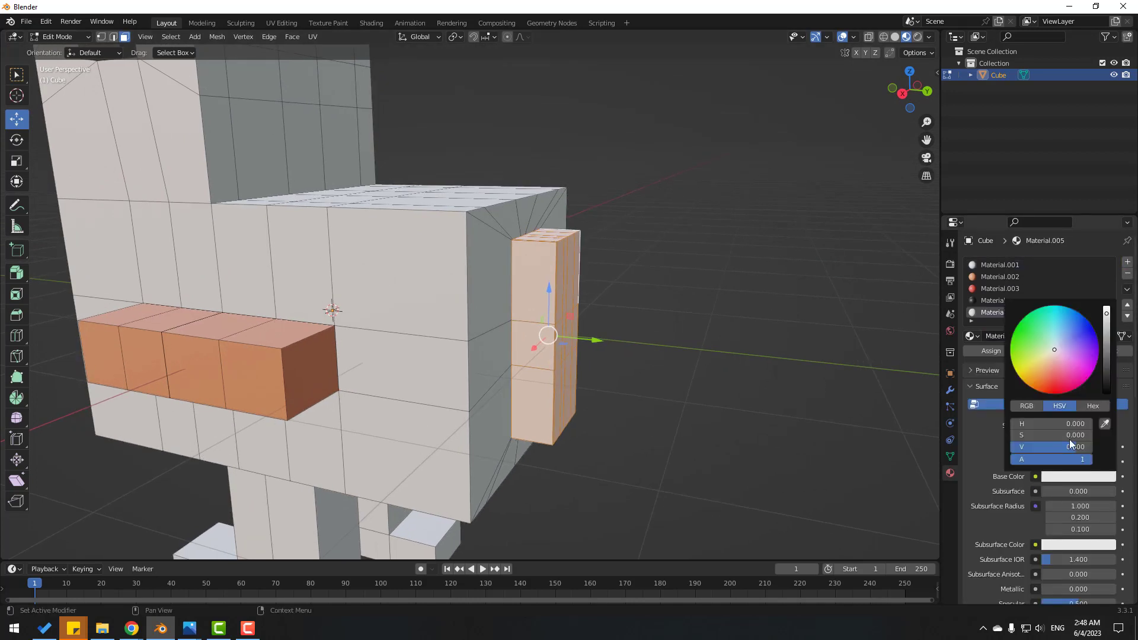
left_click_drag(1055, 350, 1047, 370)
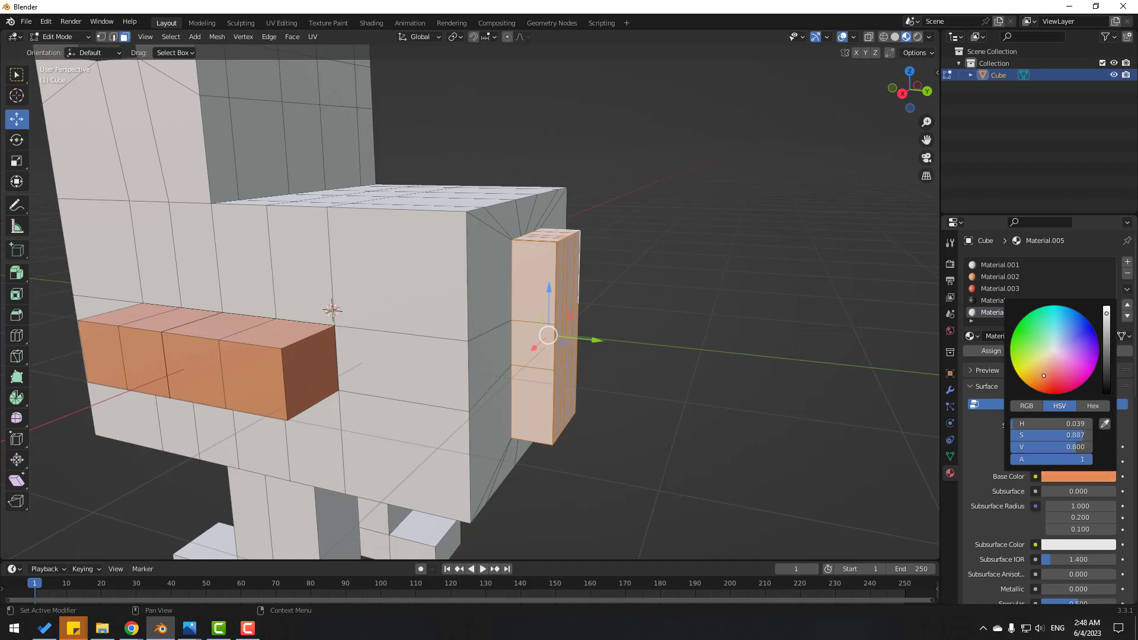
left_click(981, 350)
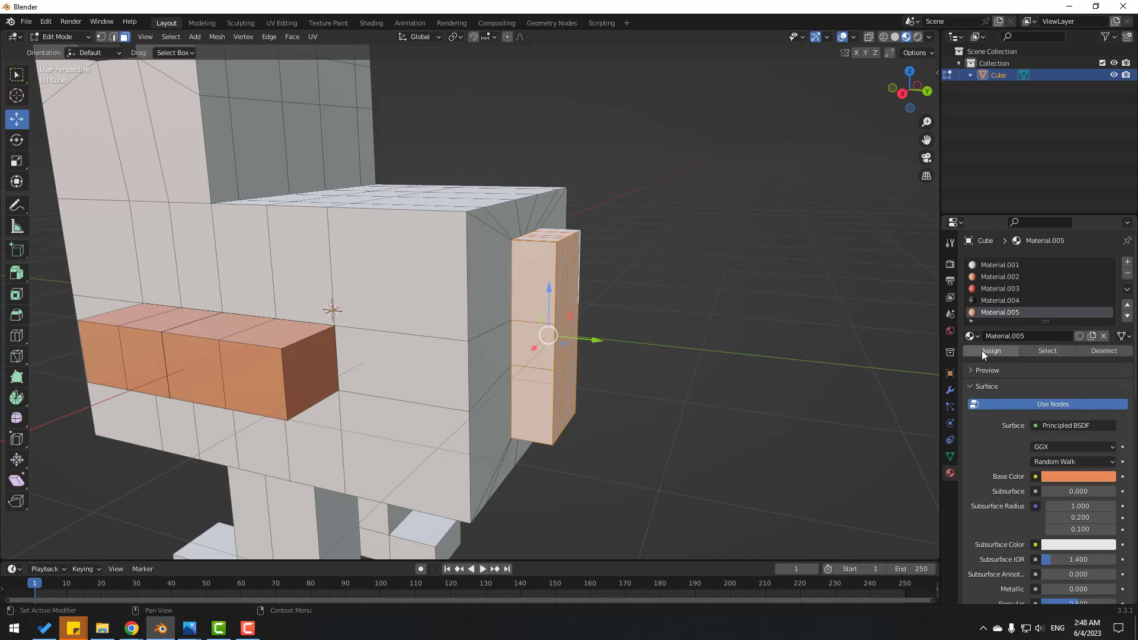
left_click(981, 350)
scroll(475, 367, "down", 3)
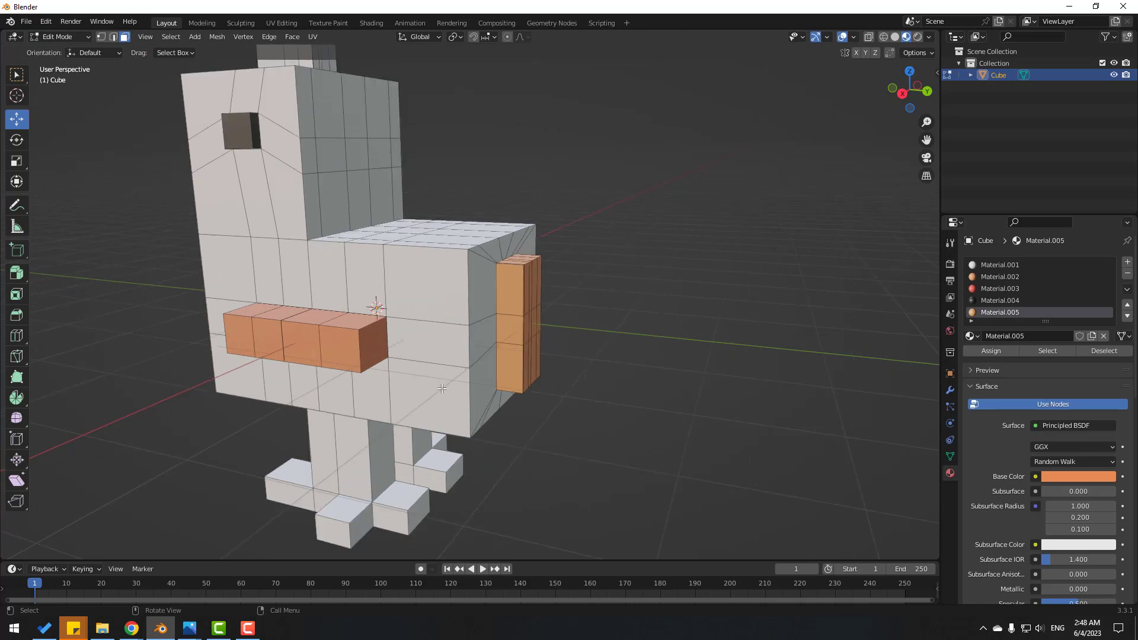
Box-select the leg and foot faces from both sides of the body
middle_click_drag(429, 422, 521, 318)
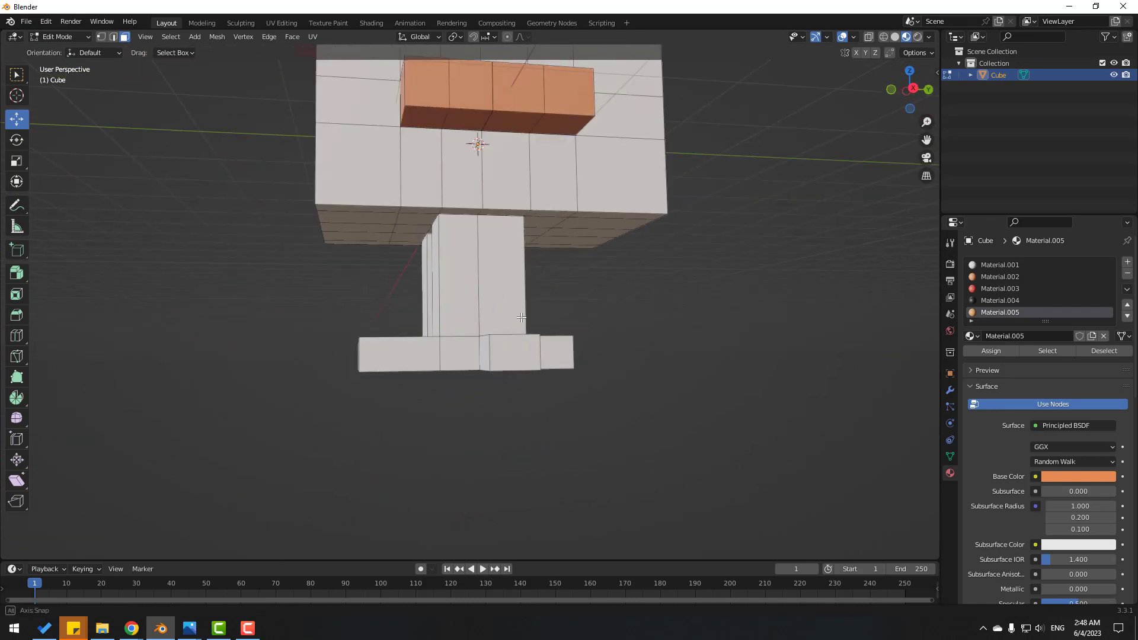
middle_click_drag(341, 266, 402, 288)
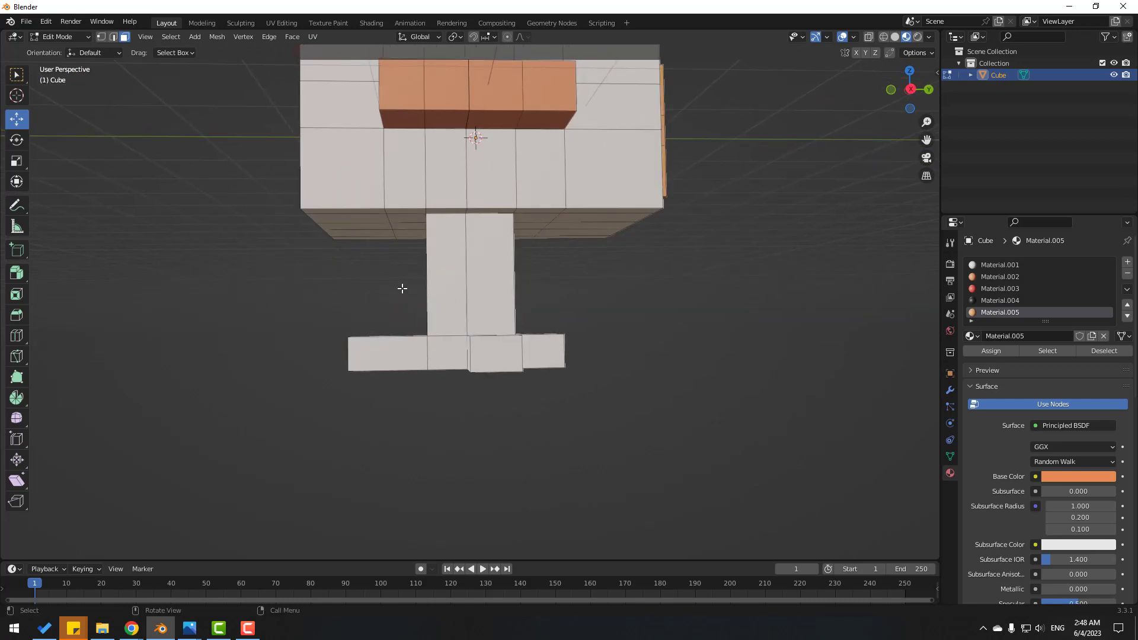
left_click_drag(251, 264, 598, 364)
middle_click_drag(595, 381, 369, 289)
left_click_drag(308, 262, 653, 398, "shift")
middle_click_drag(208, 291, 338, 305)
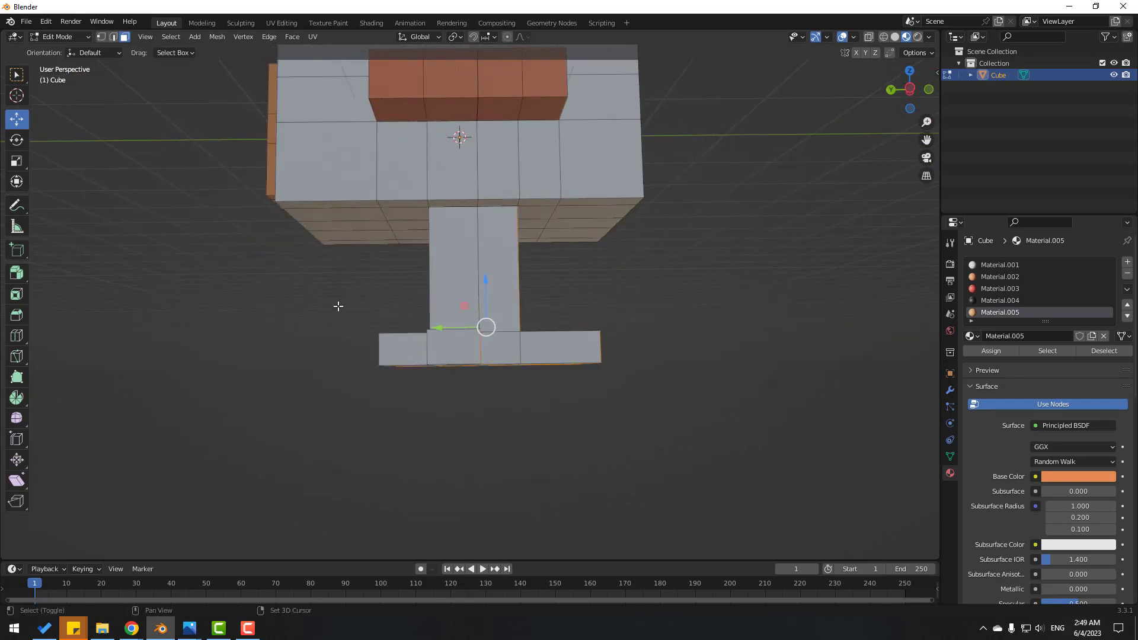
left_click_drag(332, 284, 634, 391, "shift")
Add the remaining faces of both legs and feet to the selection from other viewing angles
middle_click_drag(291, 335, 389, 340)
left_click_drag(351, 282, 592, 387)
middle_click_drag(591, 387, 711, 362)
left_click_drag(293, 317, 617, 396, "shift")
middle_click_drag(607, 383, 544, 323)
middle_click_drag(705, 351, 594, 375)
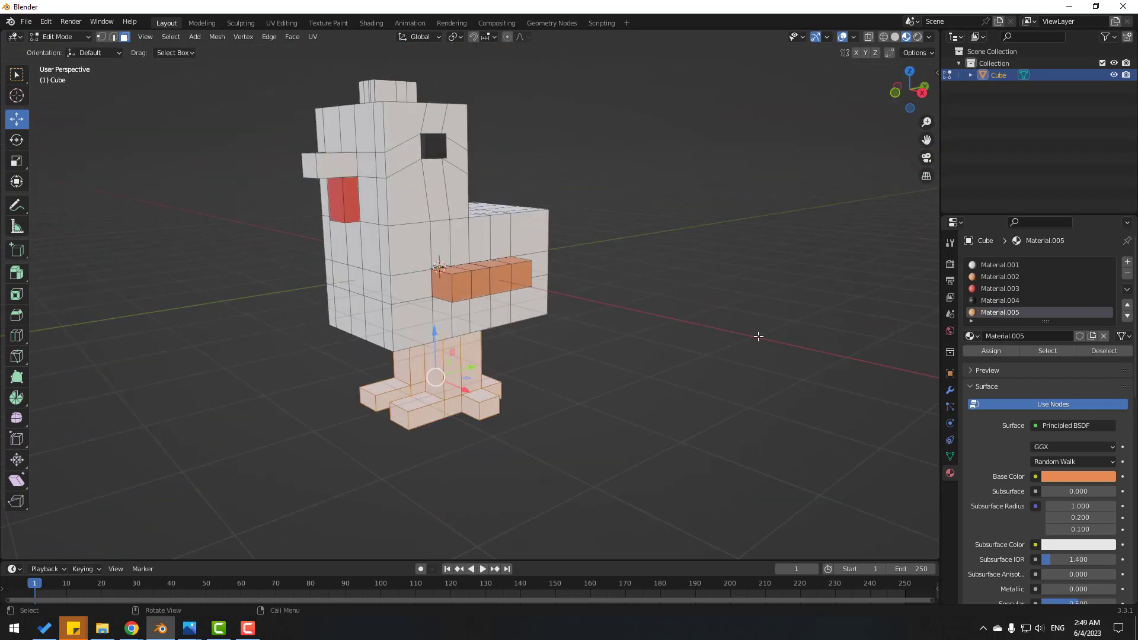
Create a sixth material with a yellow base colour (H 0.121, S 0.925, V 0.800) and assign it to the legs and feet
left_click(1127, 263)
left_click(1045, 339)
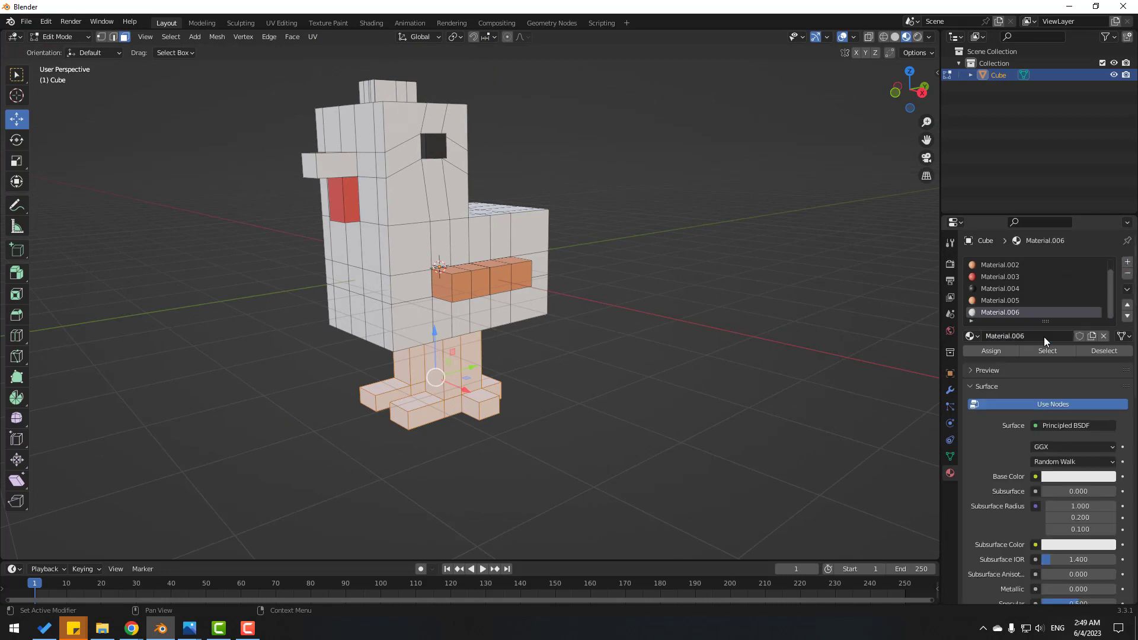
left_click(1052, 478)
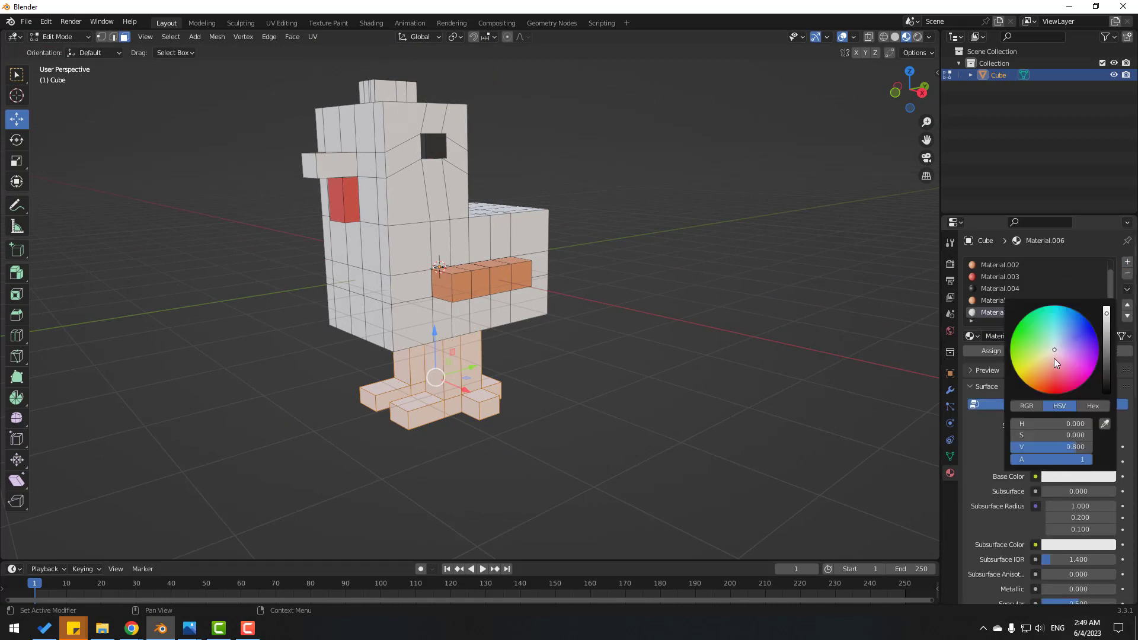
left_click(1044, 358)
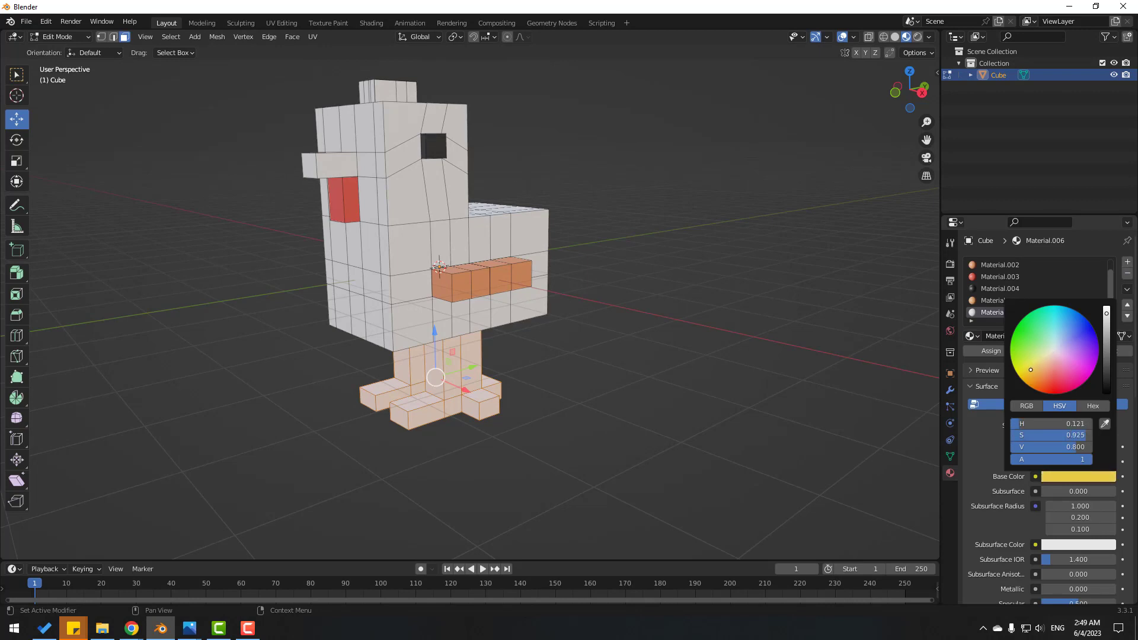
left_click(985, 354)
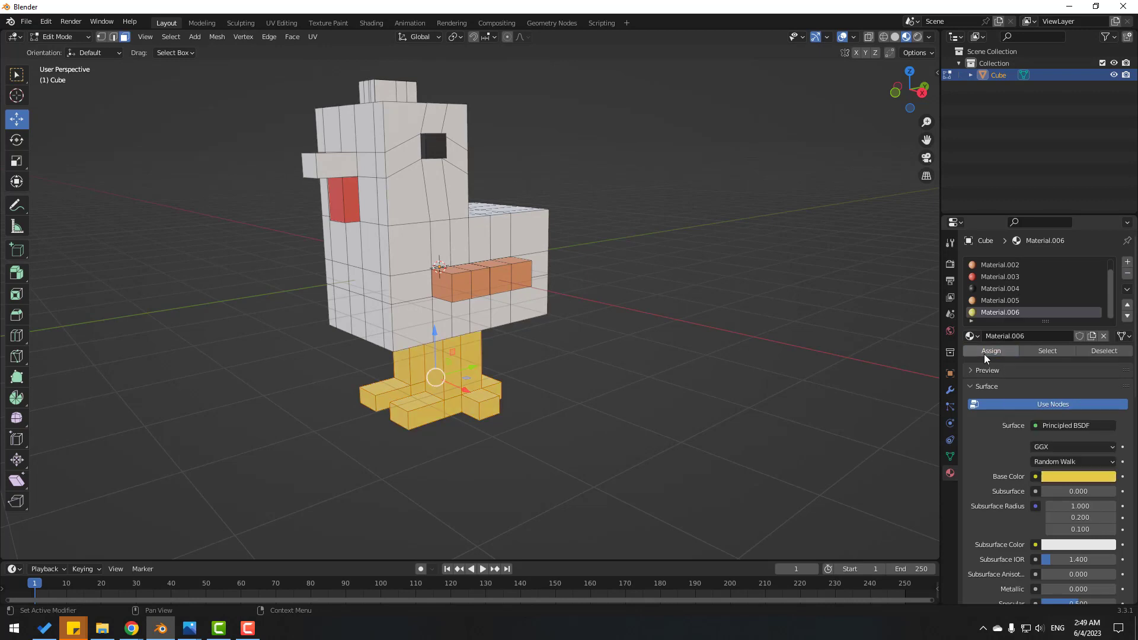
Box-select the faces of the comb on top of the head from two viewing angles
middle_click_drag(633, 357, 295, 293)
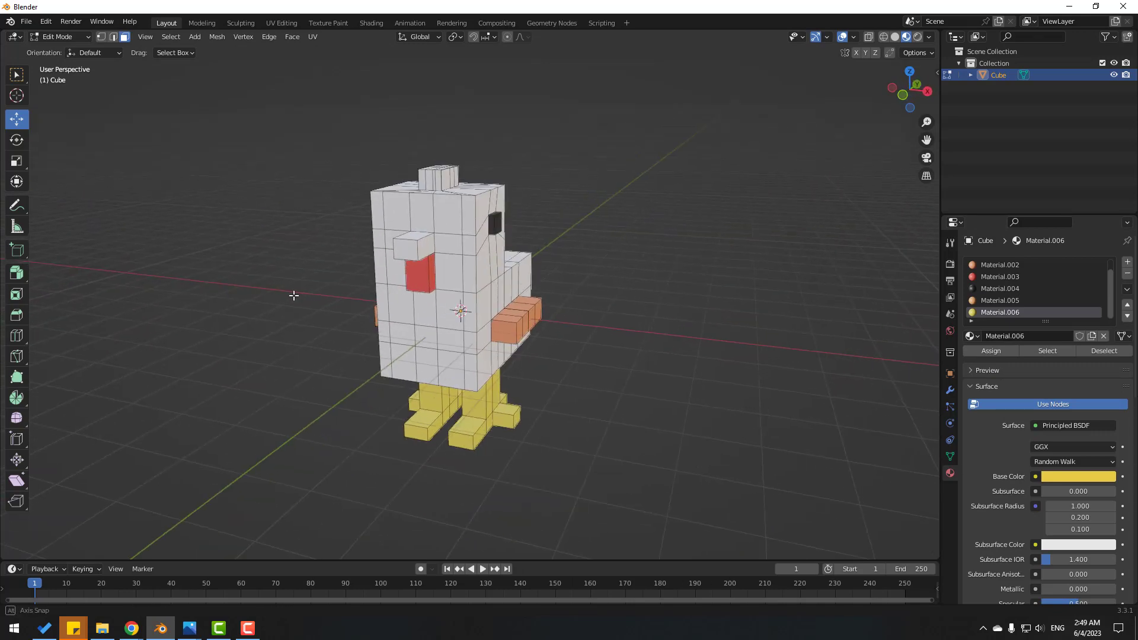
scroll(558, 185, "up", 5)
middle_click_drag(557, 186, 557, 264, "shift")
middle_click_drag(556, 264, 469, 249)
left_click_drag(149, 151, 318, 201, "shift")
middle_click_drag(318, 201, 642, 202)
left_click_drag(677, 151, 530, 194, "shift")
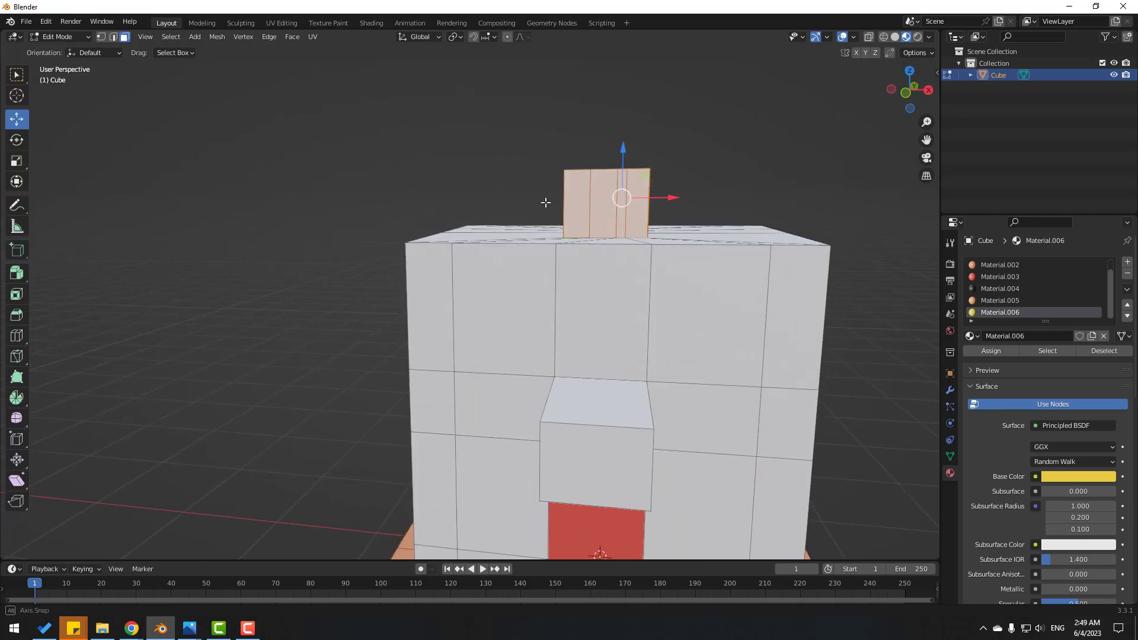
Add the comb's remaining faces to the selection and assign the existing red Material.003 to the comb
middle_click_drag(546, 201, 649, 213)
left_click_drag(493, 151, 680, 198, "shift")
middle_click_drag(680, 230, 429, 154)
left_click_drag(414, 147, 673, 217, "shift")
scroll(744, 285, "down", 3)
middle_click_drag(748, 292, 593, 305)
left_click(994, 278)
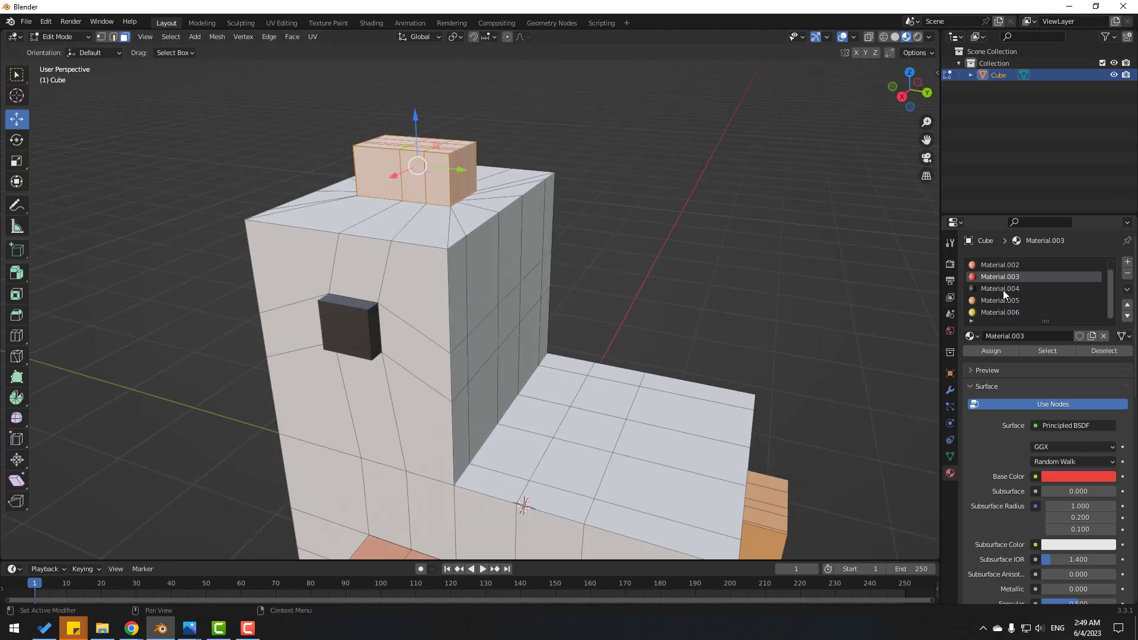
left_click(990, 354)
Select the beak's top, front and side faces, assign the orange Material.005 to them and clear the selection
middle_click_drag(593, 355, 368, 362)
scroll(303, 381, "up", 1)
middle_click_drag(304, 381, 399, 322, "shift")
left_click(400, 322)
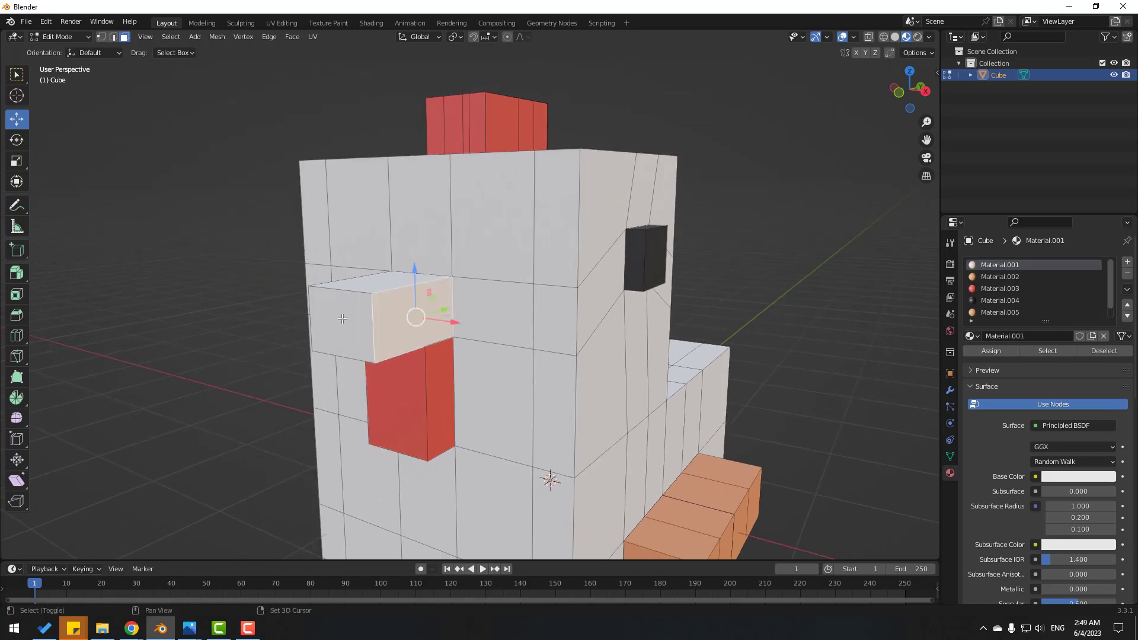
left_click(357, 301, "shift")
left_click(361, 287, "shift")
middle_click_drag(363, 288, 492, 287)
left_click(617, 297, "shift")
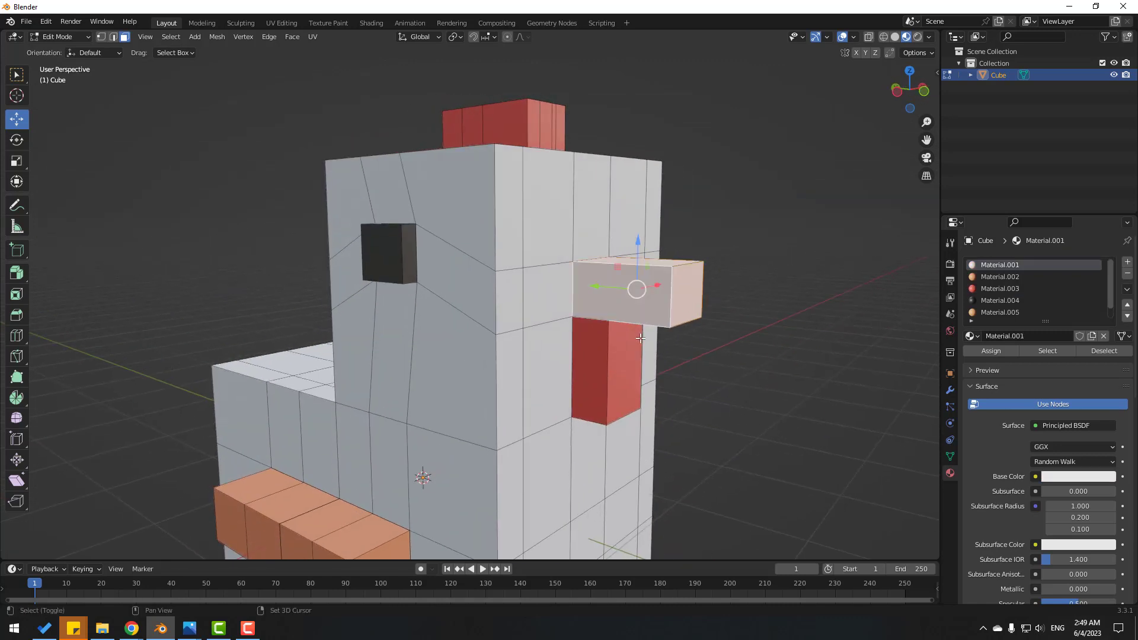
middle_click_drag(636, 332, 735, 323)
left_click(999, 313)
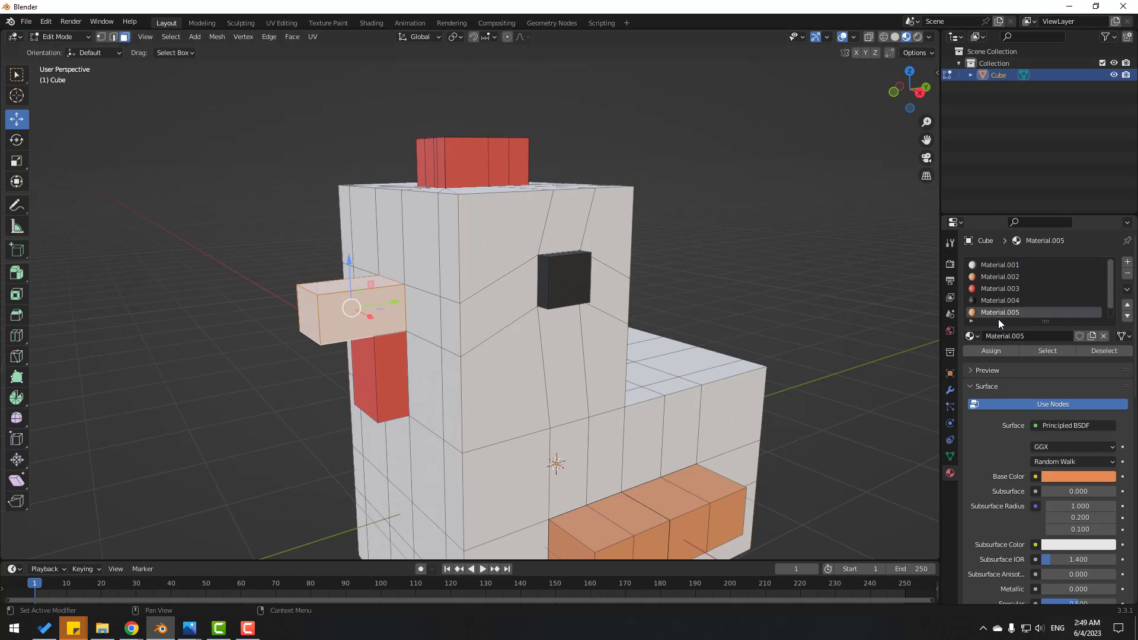
left_click(991, 353)
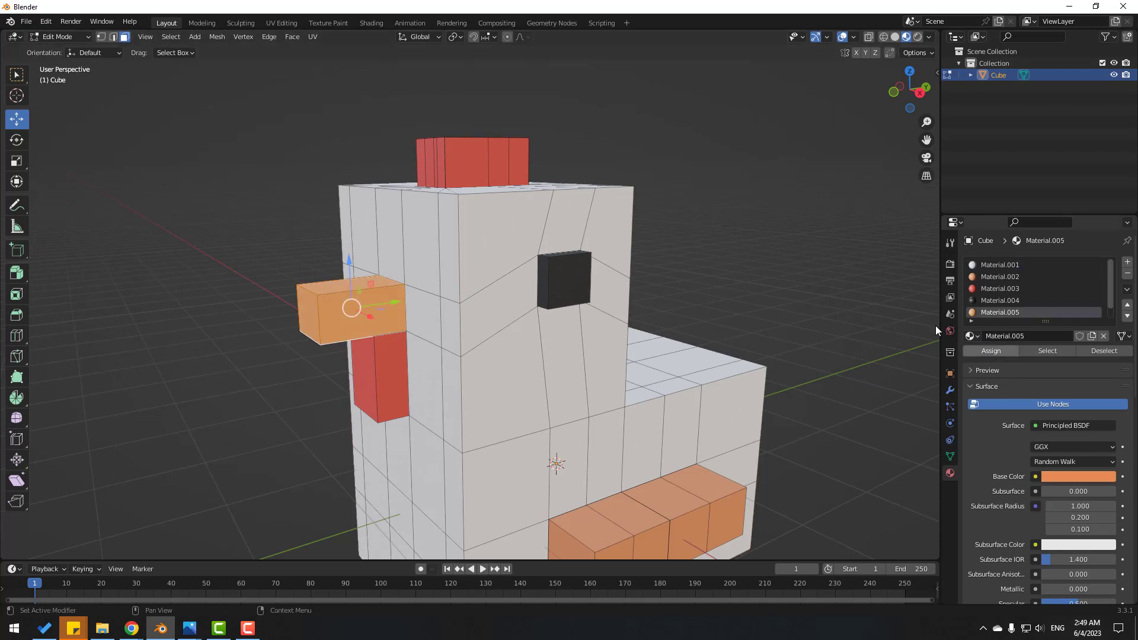
left_click(684, 153)
Return to Object Mode, raise the chicken along Z until its feet stand at the grid floor, and deselect it
scroll(684, 153, "down", 3)
middle_click_drag(485, 456, 497, 365, "shift")
scroll(490, 370, "down", 1)
left_click(77, 37)
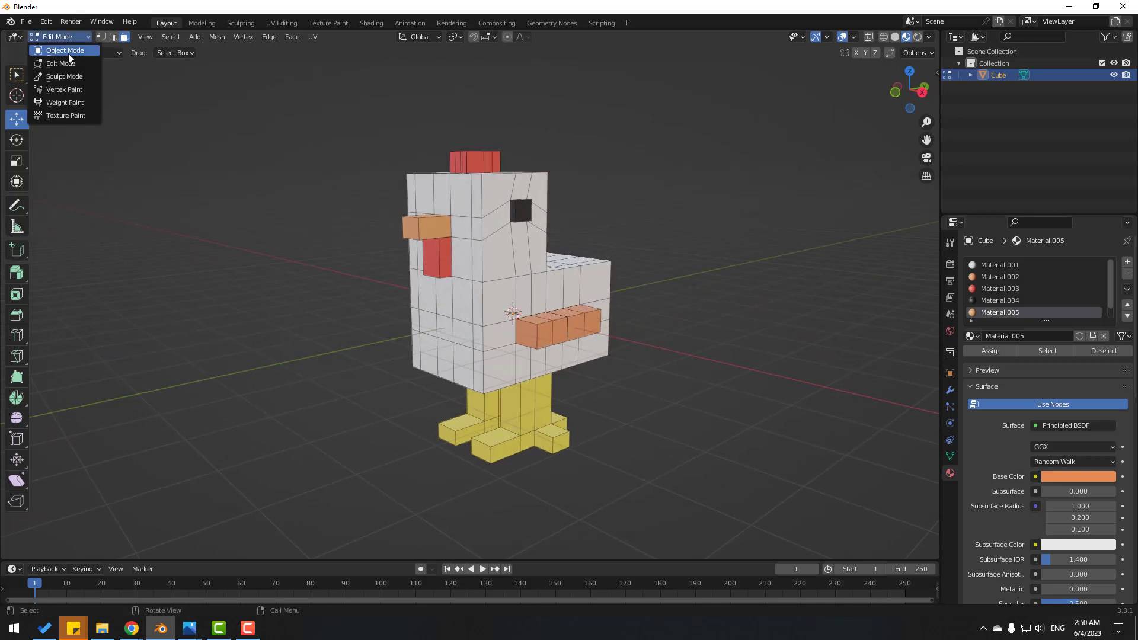
left_click(68, 52)
middle_click_drag(520, 246, 492, 283)
left_click_drag(502, 257, 501, 157)
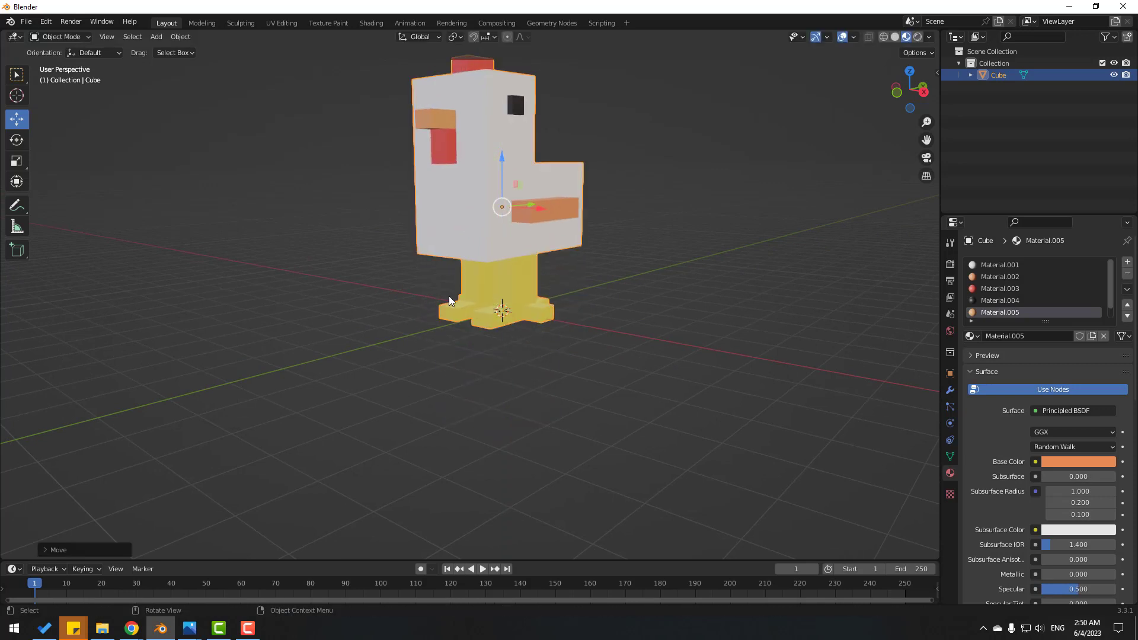
scroll(469, 296, "down", 3)
middle_click_drag(489, 292, 569, 279)
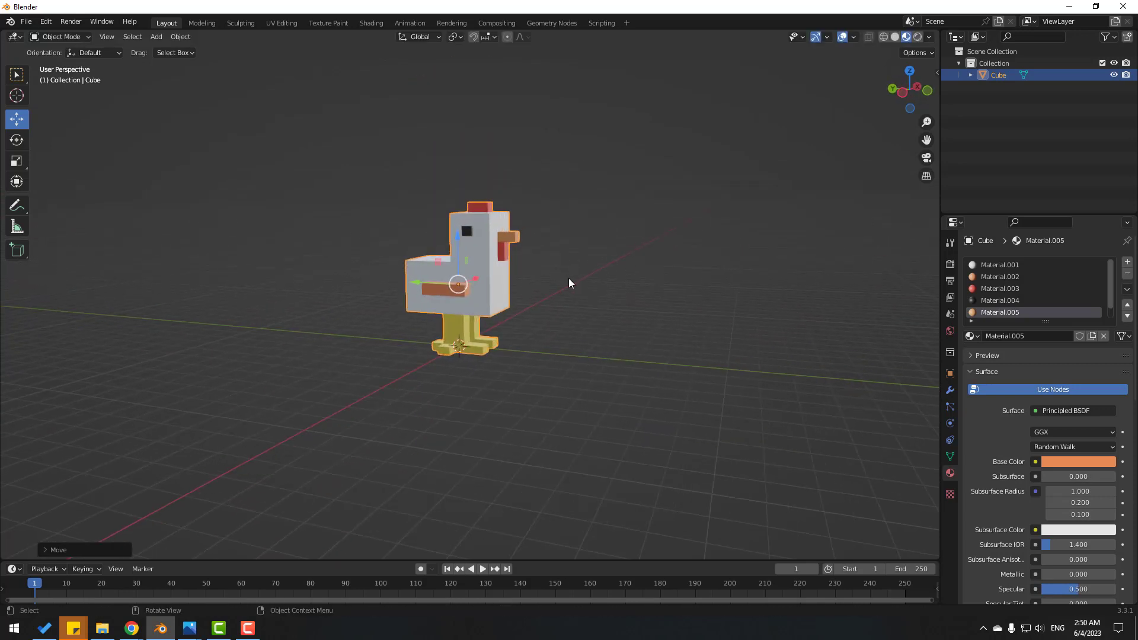
left_click(570, 278)
scroll(536, 277, "up", 4)
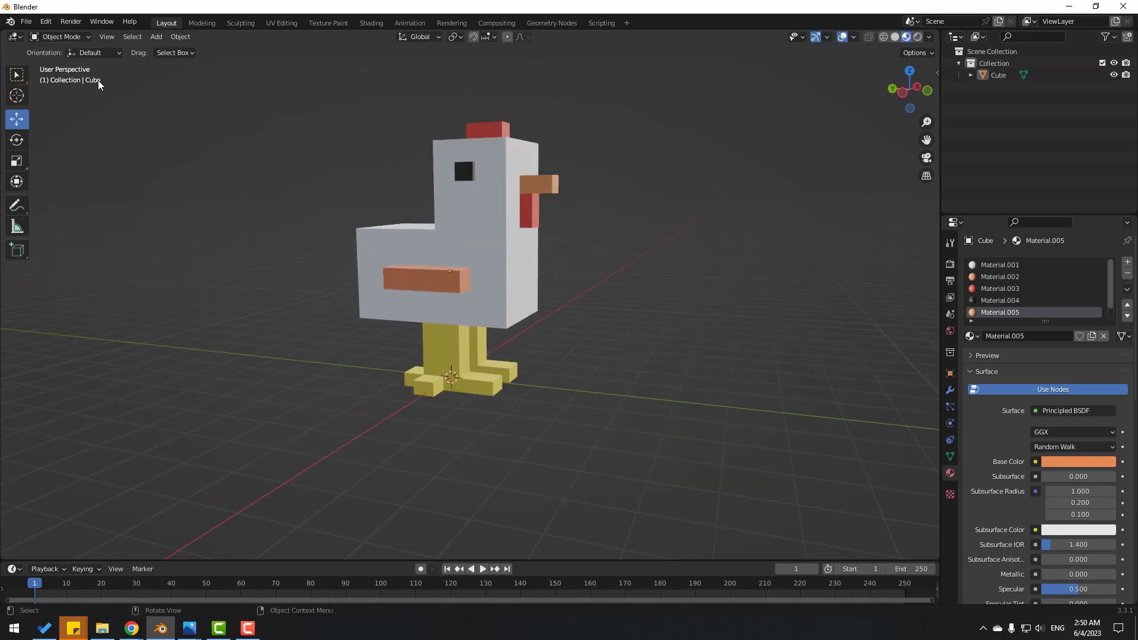
Add a cube mesh to the scene at the chicken's feet
left_click(151, 39)
mouse_move(161, 53)
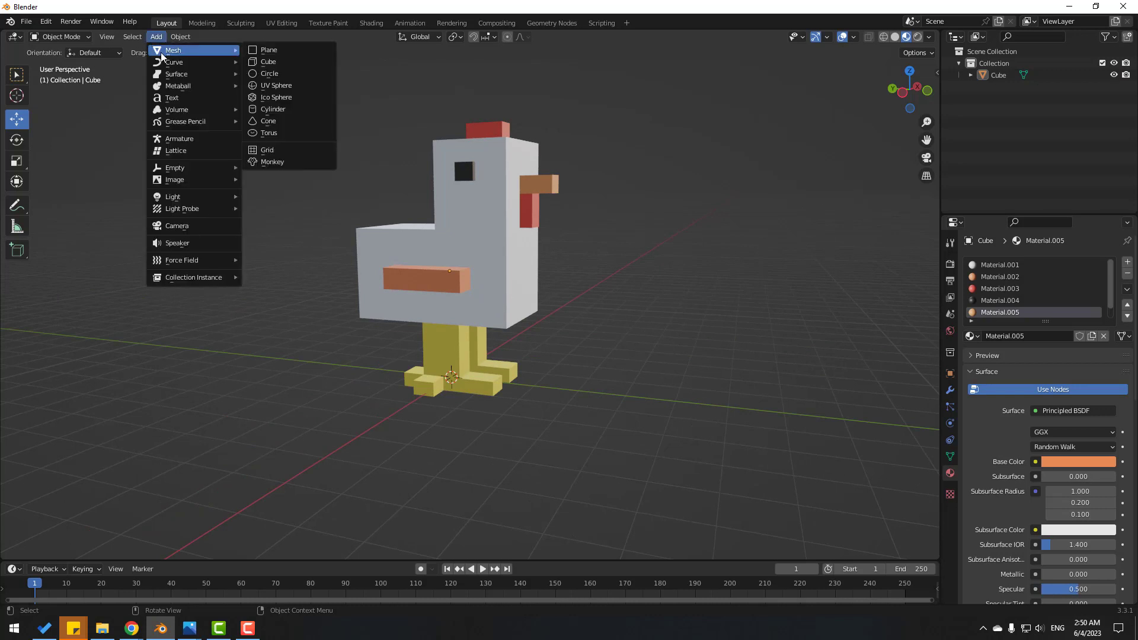
left_click(286, 62)
scroll(507, 319, "down", 4)
middle_click_drag(507, 319, 491, 343)
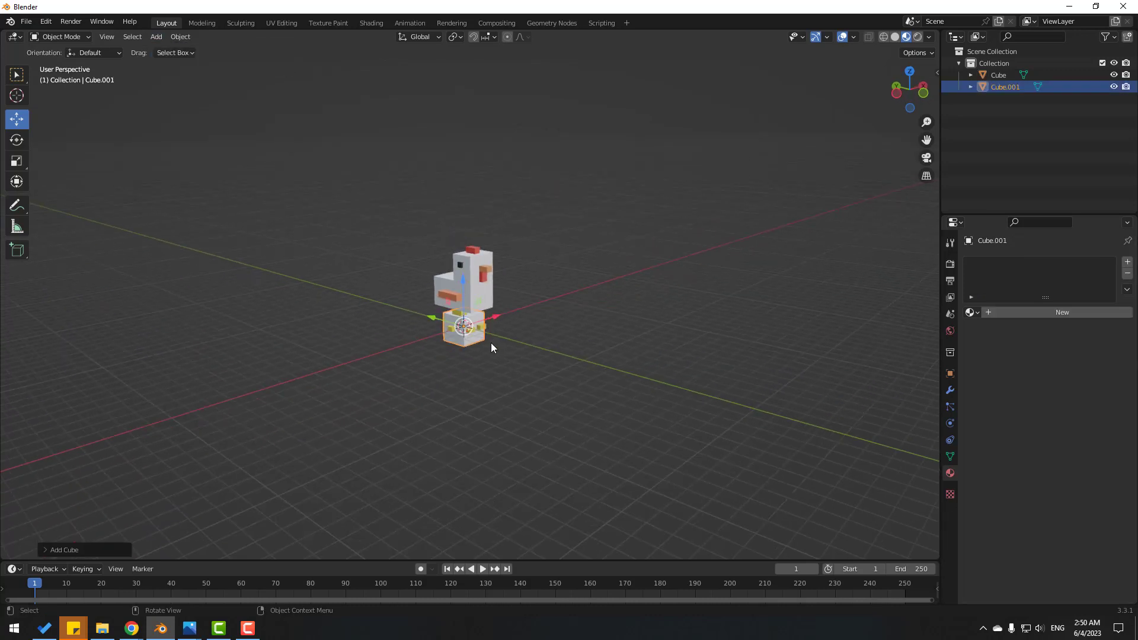
Scale the new cube up until it encloses the whole chicken and switch it to Edit Mode
key("s")
left_click(734, 188)
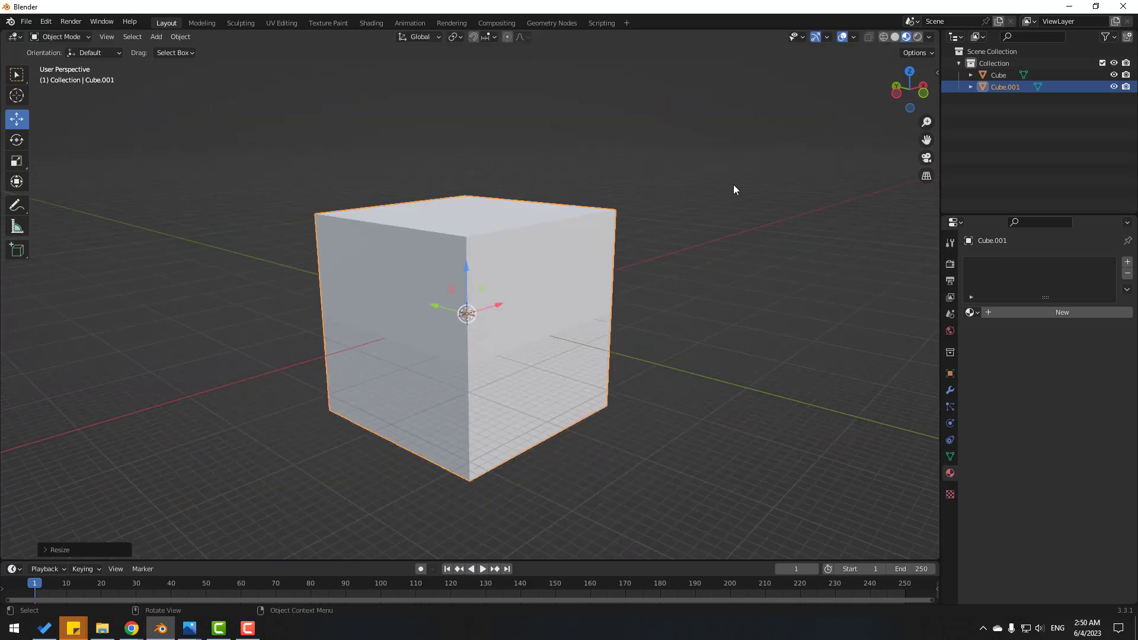
scroll(734, 189, "down", 4)
key("s")
left_click(813, 134)
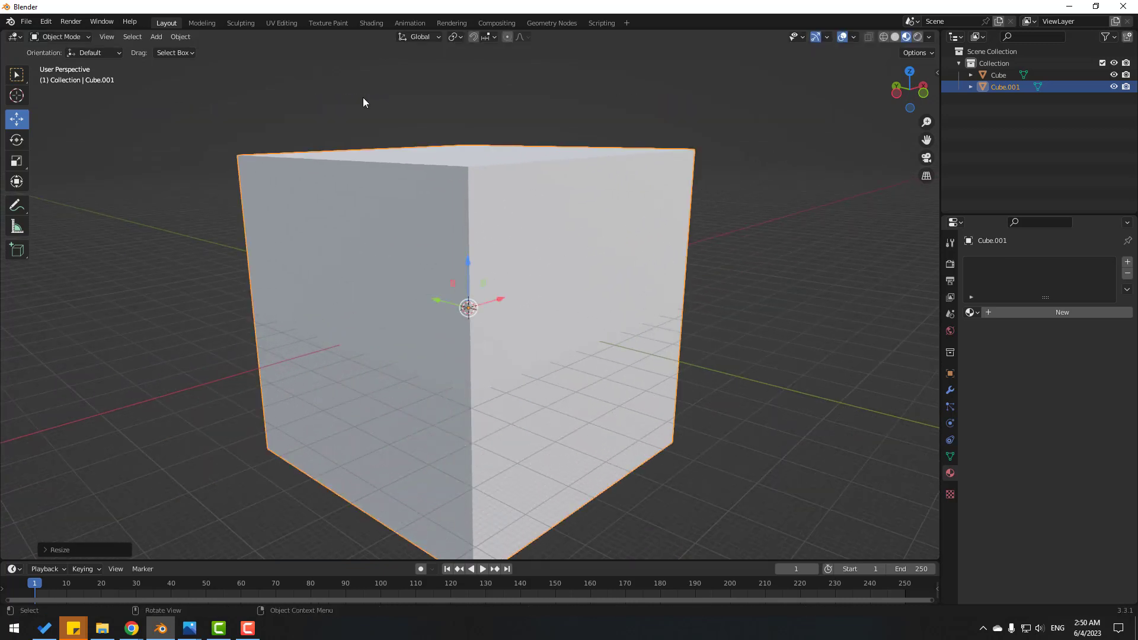
left_click(84, 37)
left_click(62, 64)
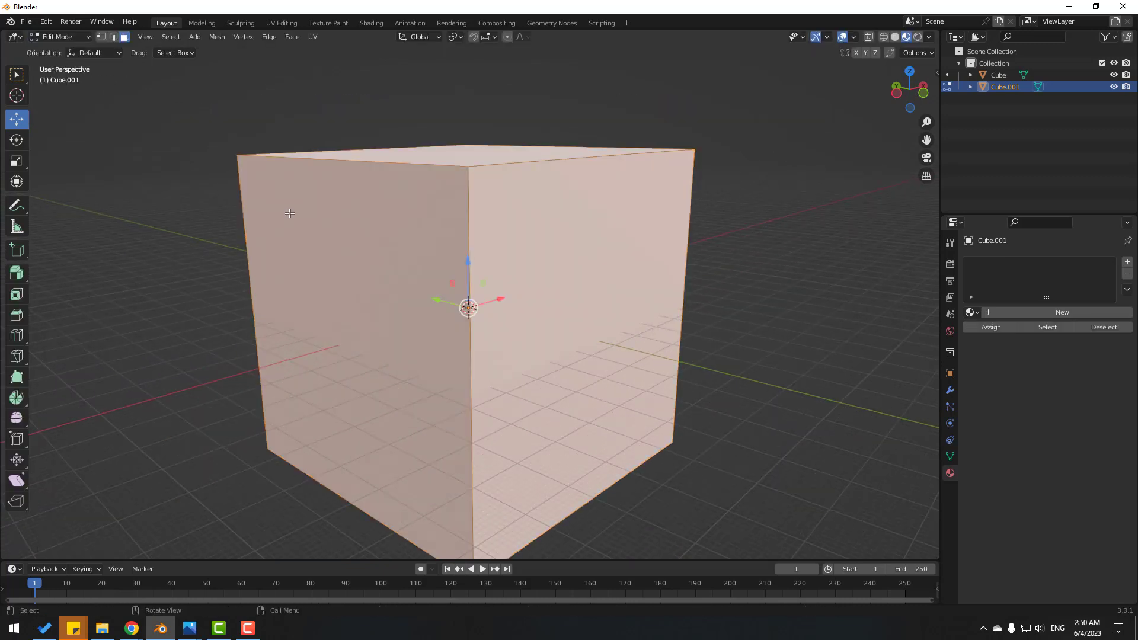
Delete the large cube's top face and three of its side faces, keeping only the floor and one back wall
key("alt+a")
left_click(493, 232)
key("x")
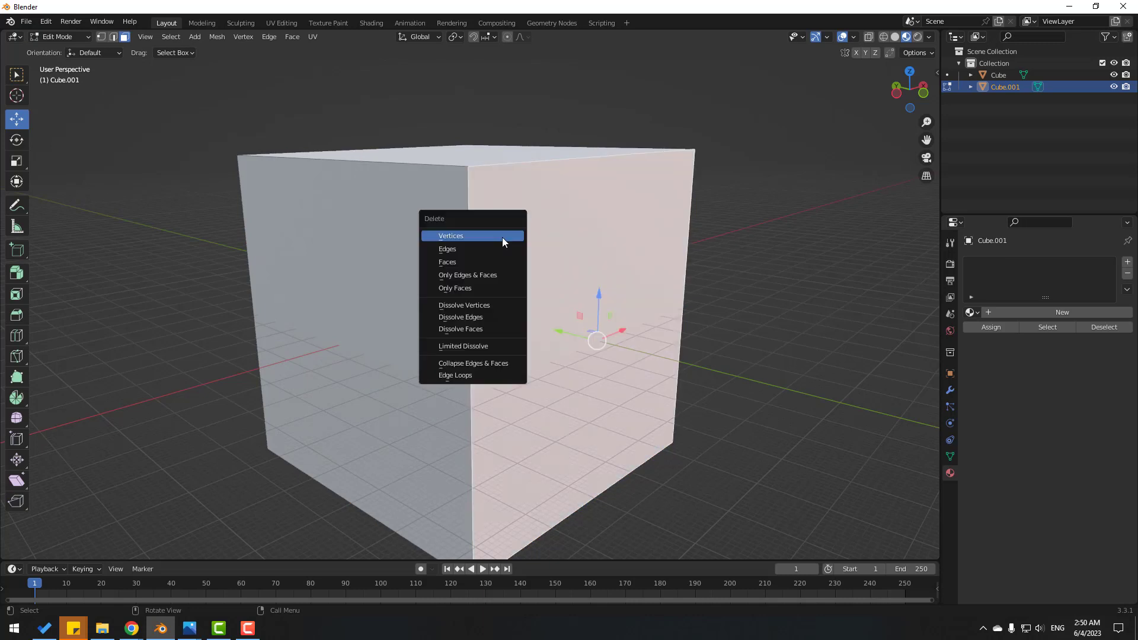
left_click(449, 261)
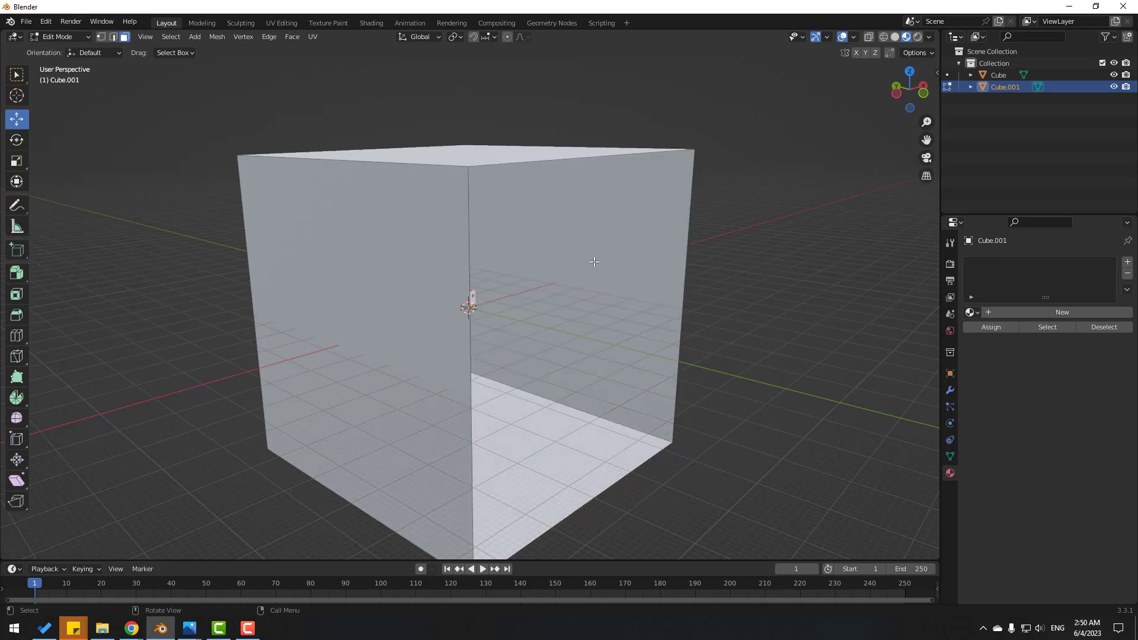
left_click(398, 253)
left_click(592, 225, "shift")
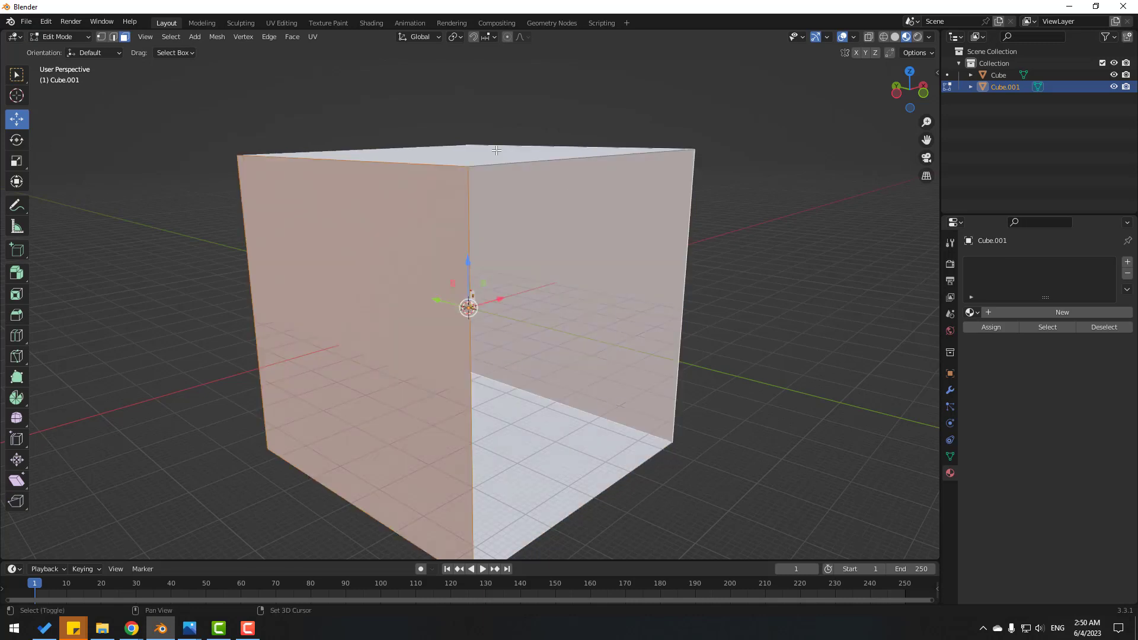
middle_click_drag(496, 151, 586, 312)
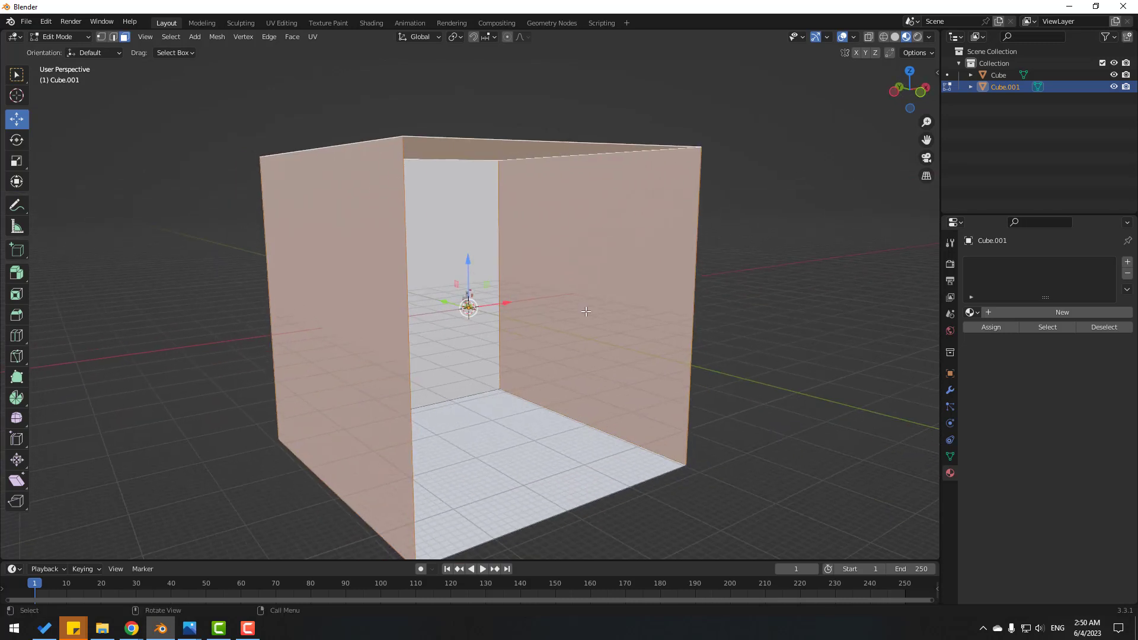
key("x")
left_click(547, 311)
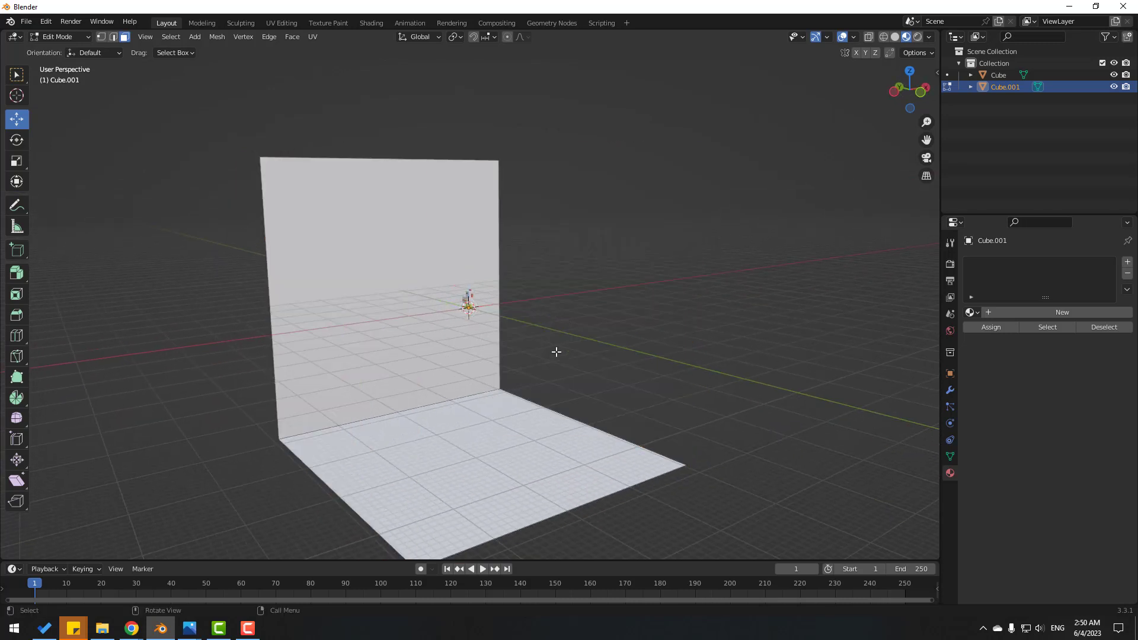
Bevel the edge between the back wall and the floor about 0.77 m wide, with enough segments for a smooth curve
left_click(114, 37)
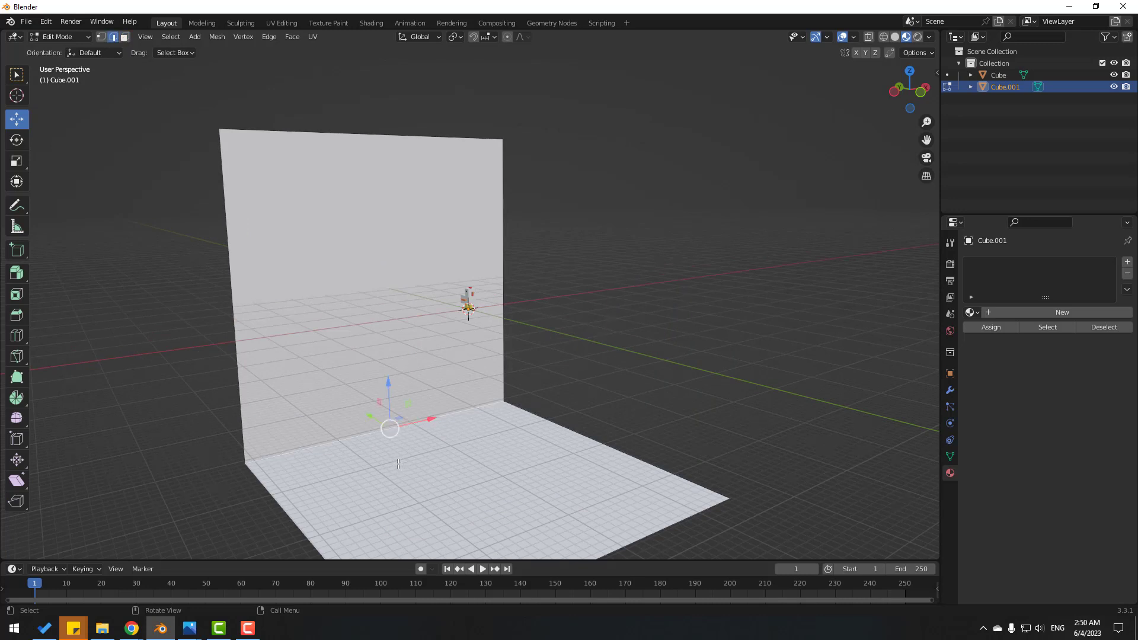
middle_click_drag(397, 464, 382, 343)
left_click(402, 333)
key("ctrl+b")
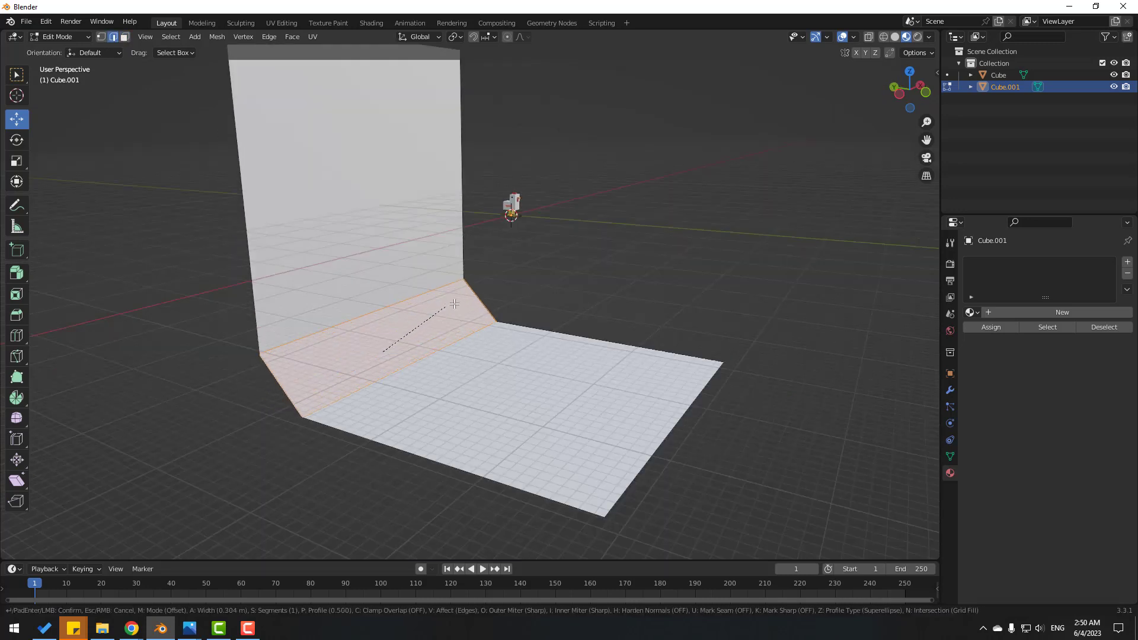
scroll(514, 281, "up", 8)
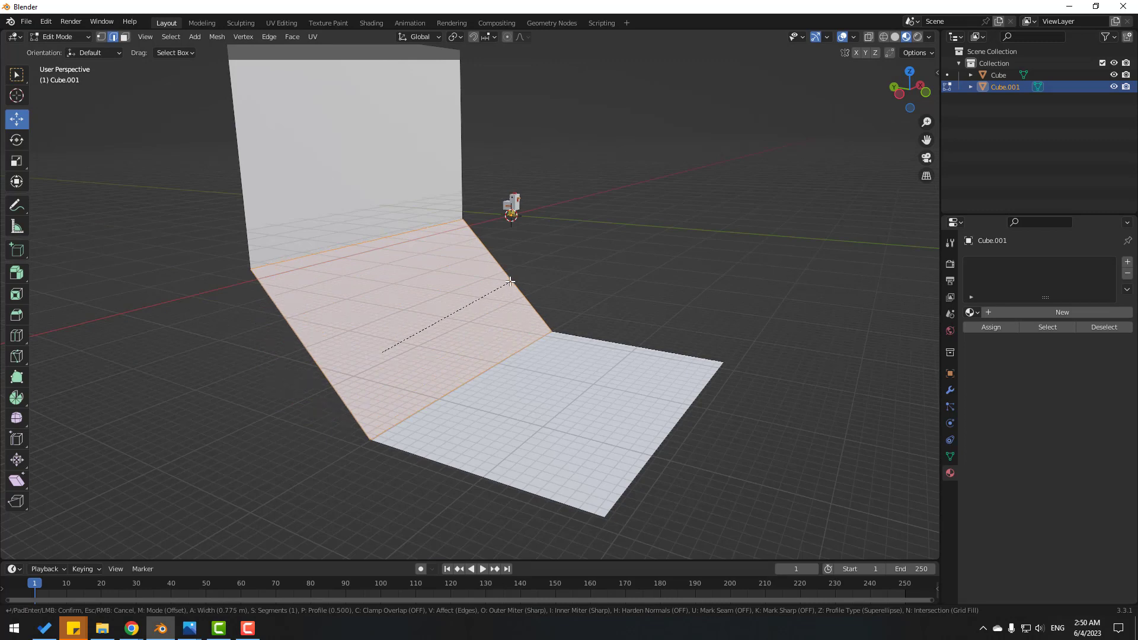
scroll(512, 283, "up", 8)
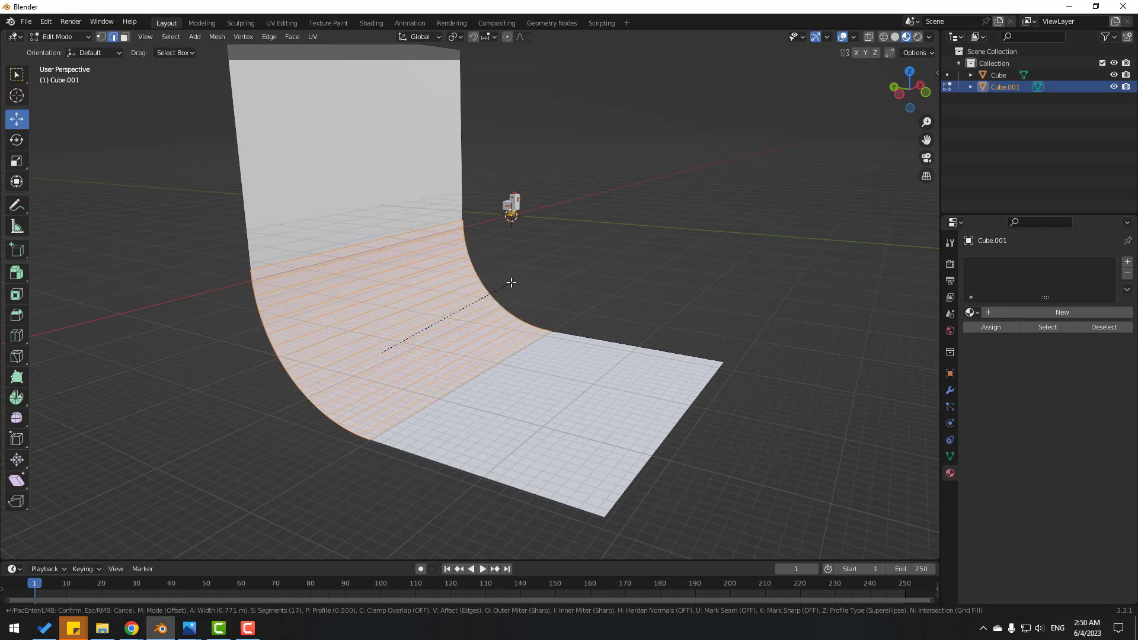
left_click(525, 279)
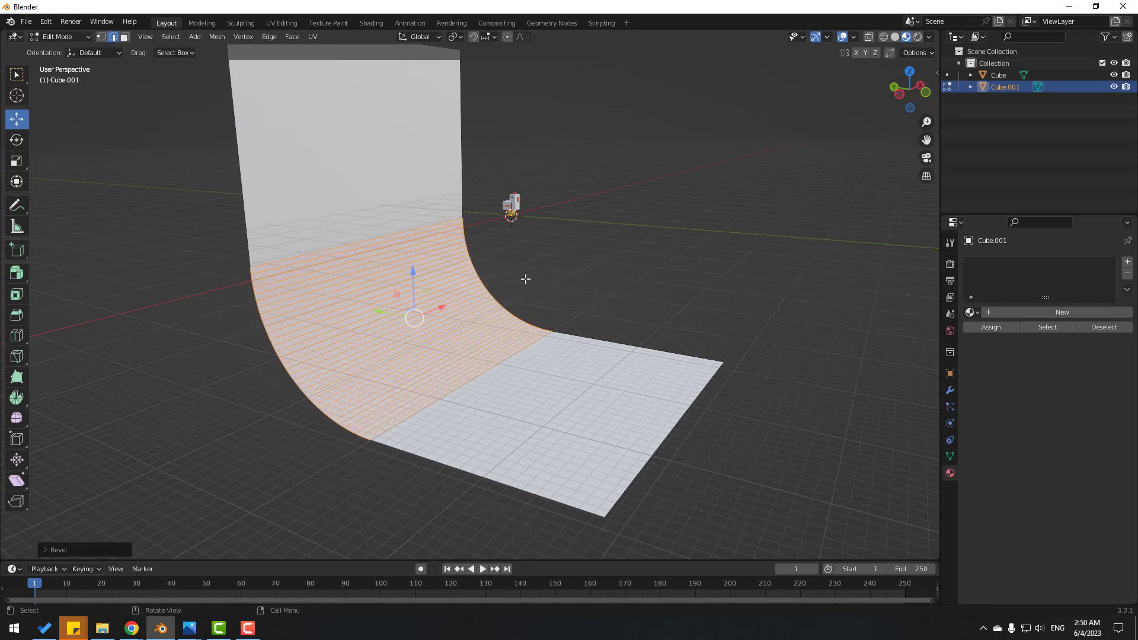
Return to Object Mode and raise the curved backdrop along Z to just about the chicken's feet
left_click(59, 37)
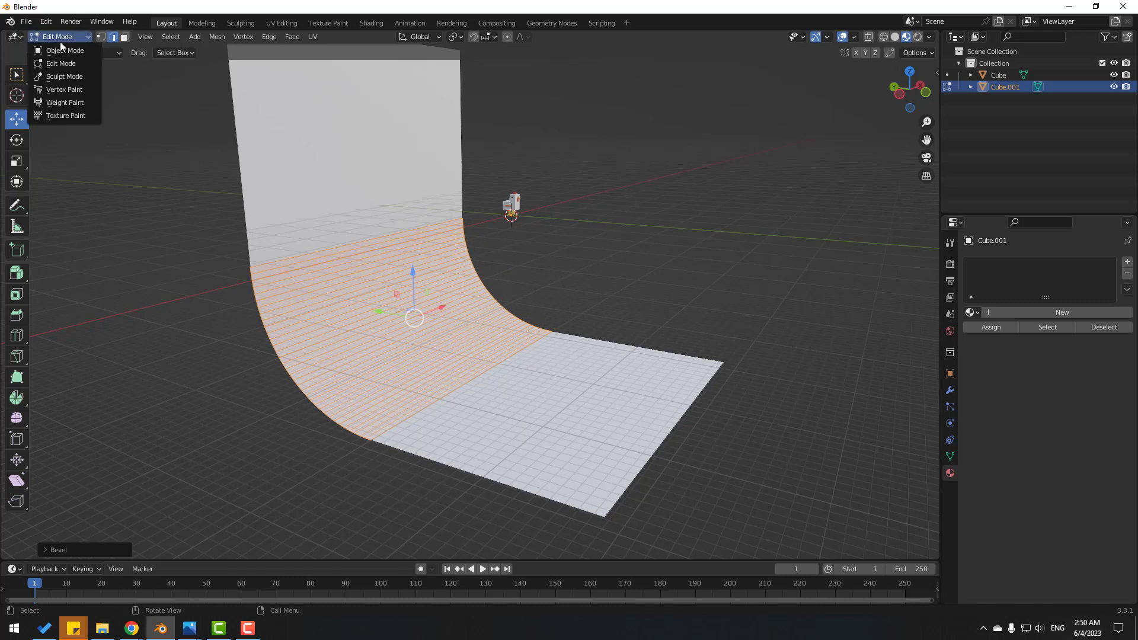
left_click(66, 51)
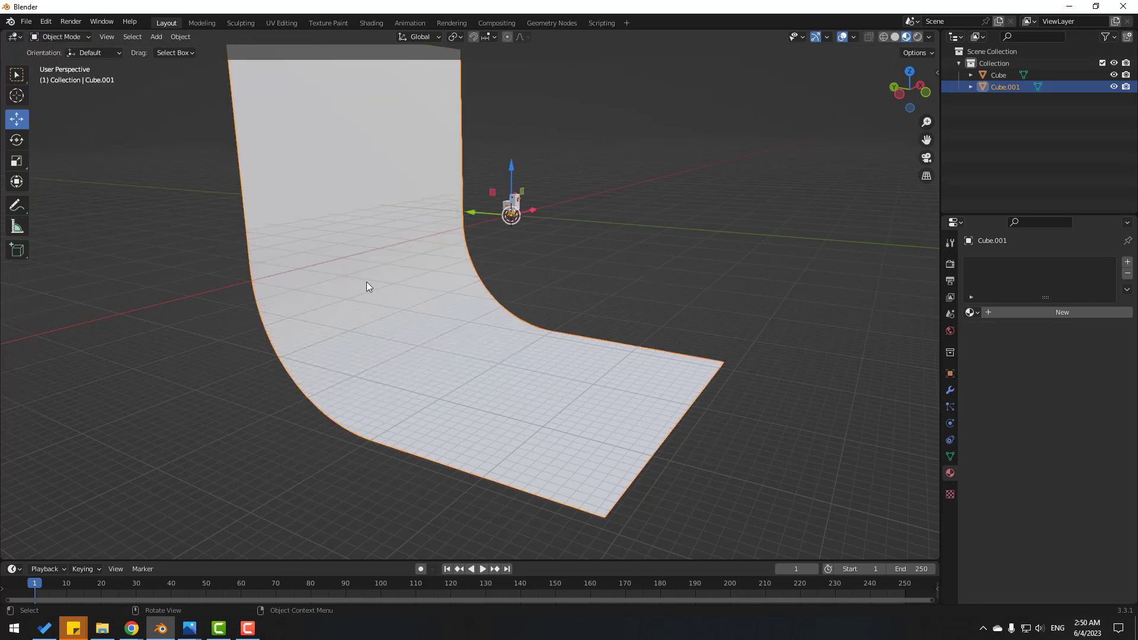
left_click_drag(513, 177, 521, 492)
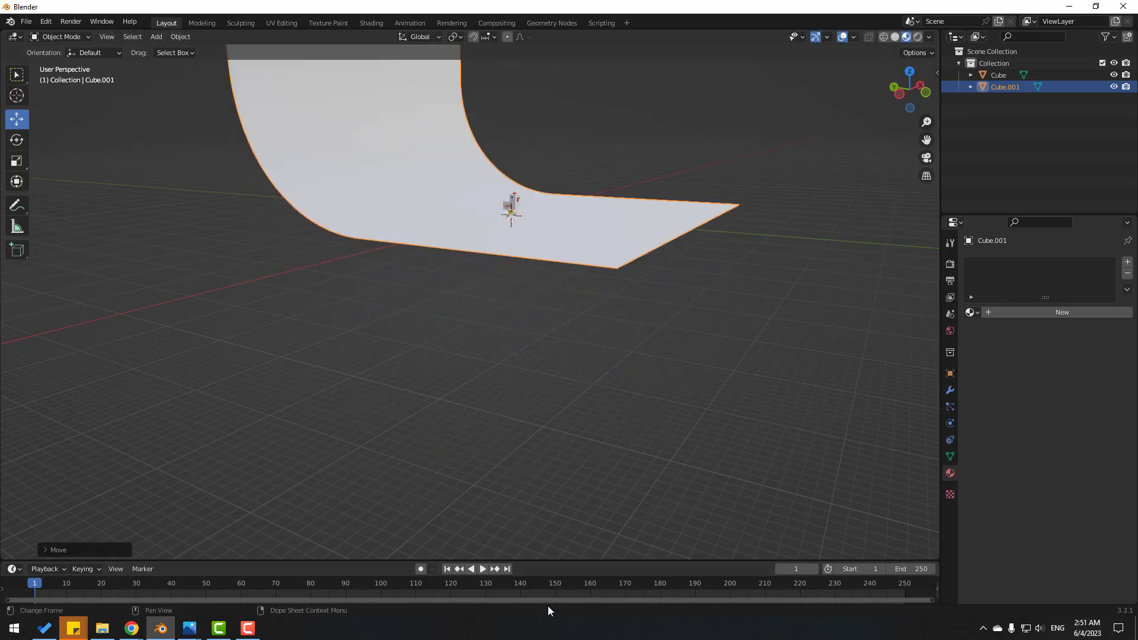
Lower the backdrop about 0.29 m along Z until the chicken's feet rest on its floor, and deselect it
scroll(520, 287, "up", 5)
middle_click_drag(622, 170, 544, 237, "shift")
scroll(544, 238, "up", 3)
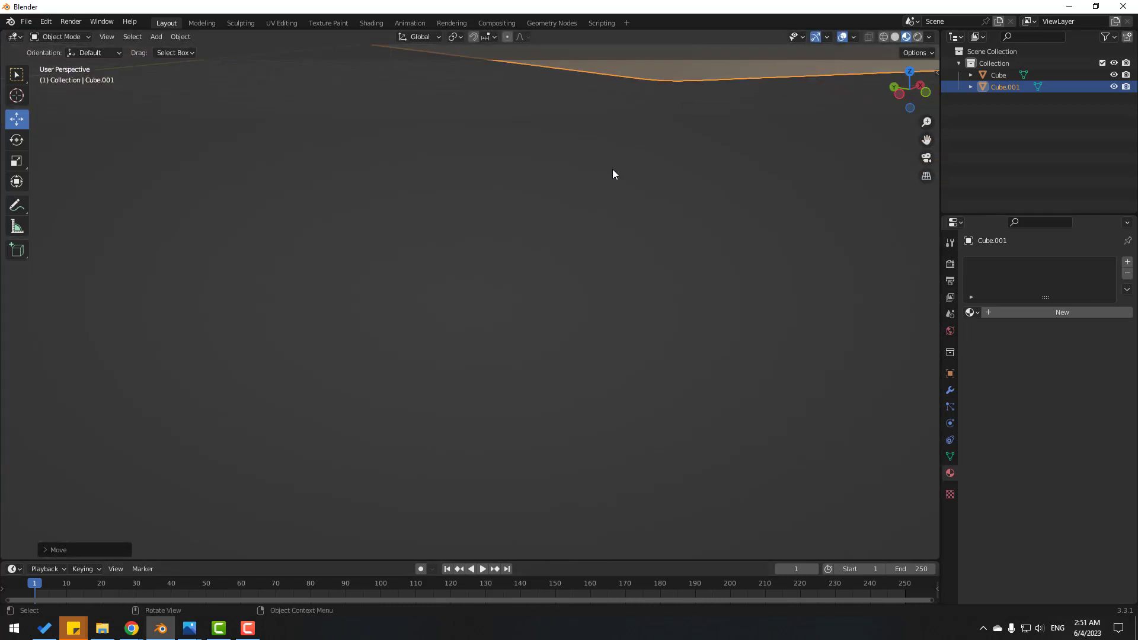
scroll(615, 169, "down", 4)
middle_click_drag(659, 150, 549, 233, "shift")
scroll(534, 225, "up", 8)
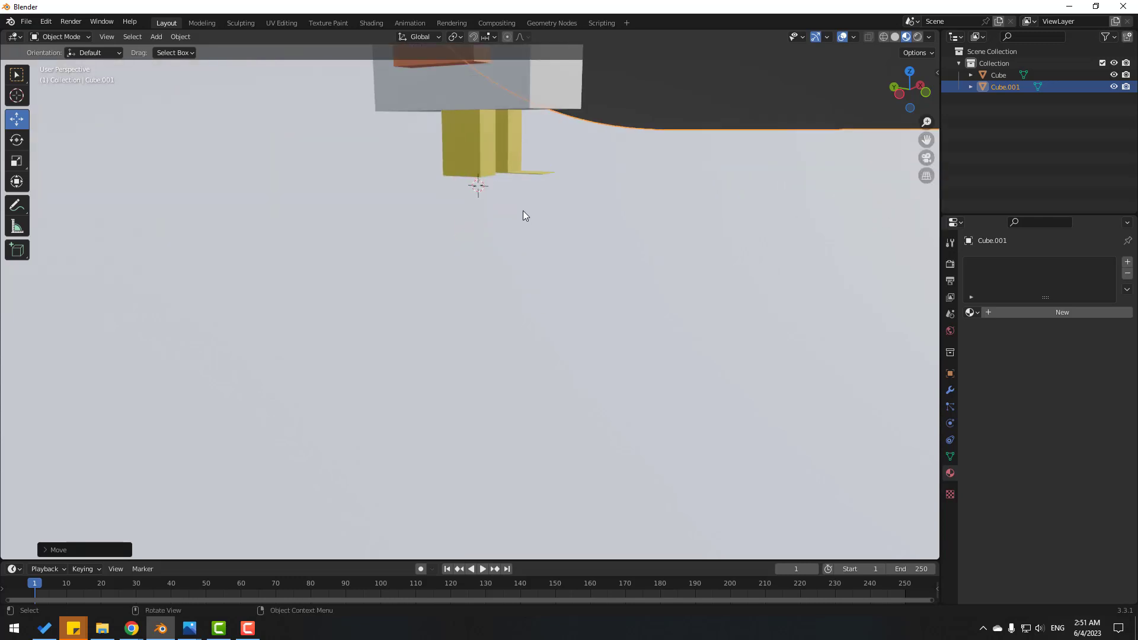
key("Up")
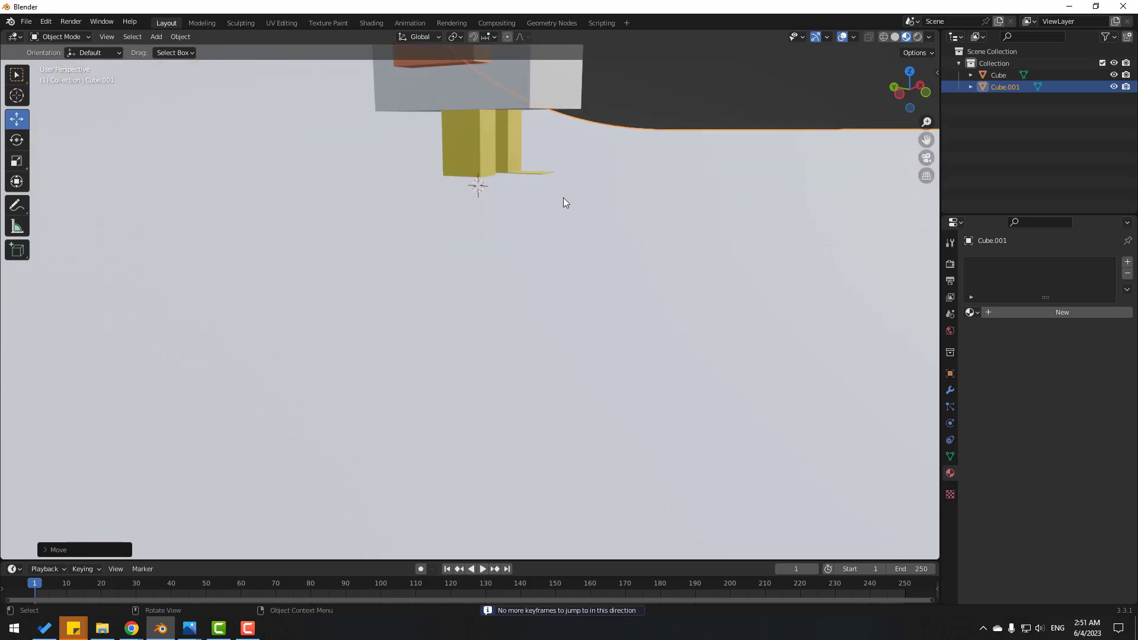
scroll(563, 198, "down", 3)
key("g")
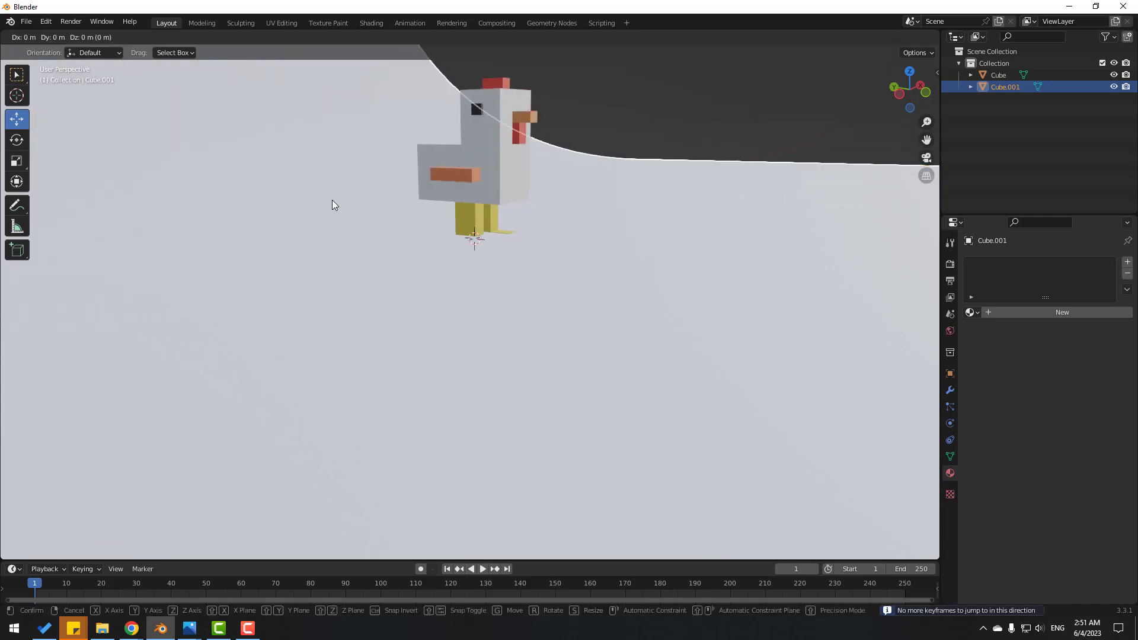
key("z")
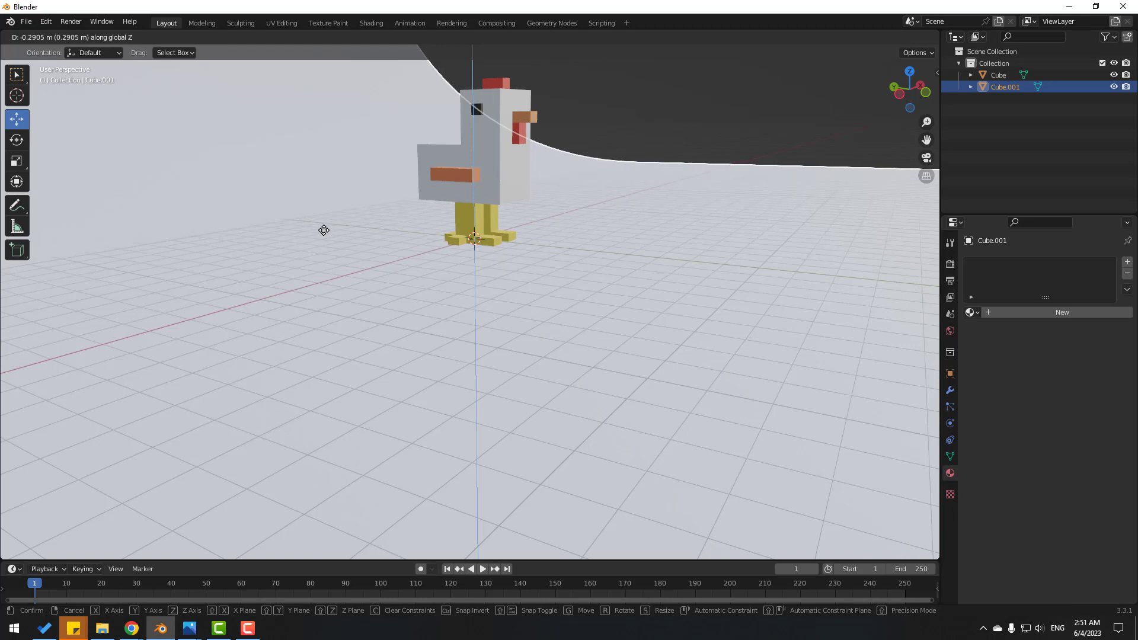
left_click(324, 231)
left_click(703, 126)
Select the chicken and rotate it slightly around the Z axis to turn its front on the backdrop
scroll(451, 220, "down", 3)
middle_click_drag(444, 222, 479, 229)
scroll(561, 220, "up", 4)
scroll(561, 219, "down", 3)
scroll(475, 261, "up", 4)
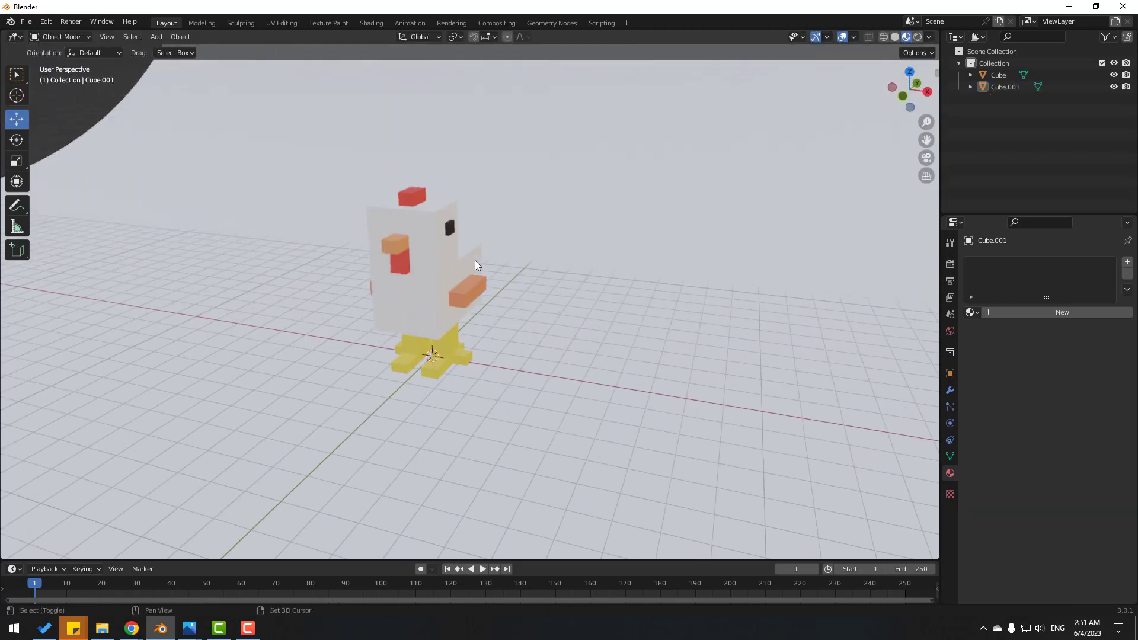
left_click(397, 247)
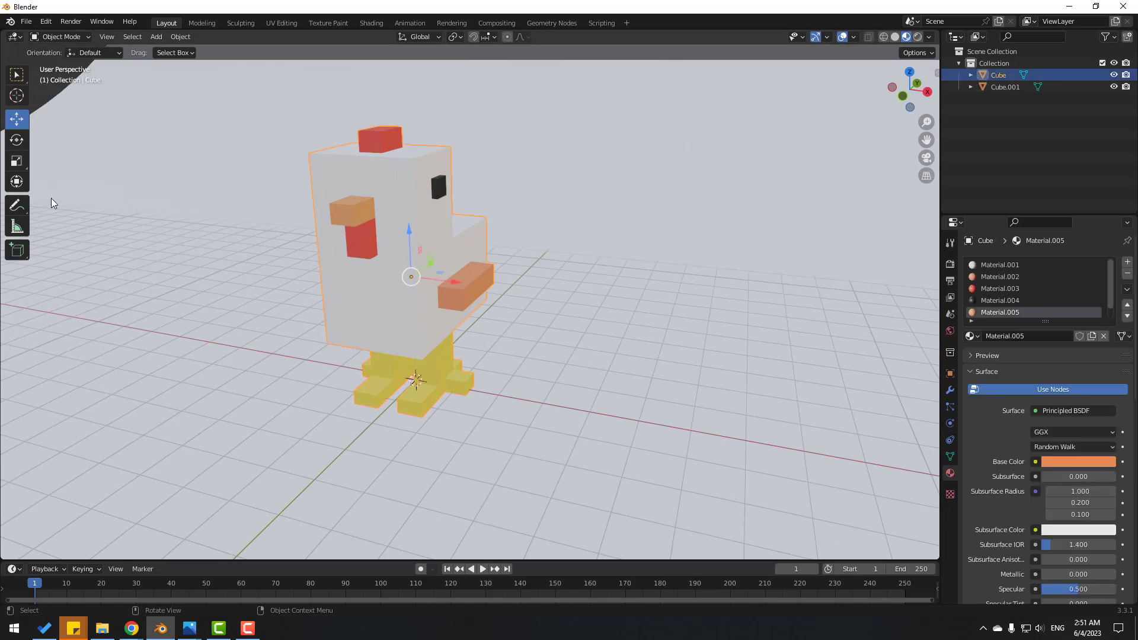
left_click(16, 140)
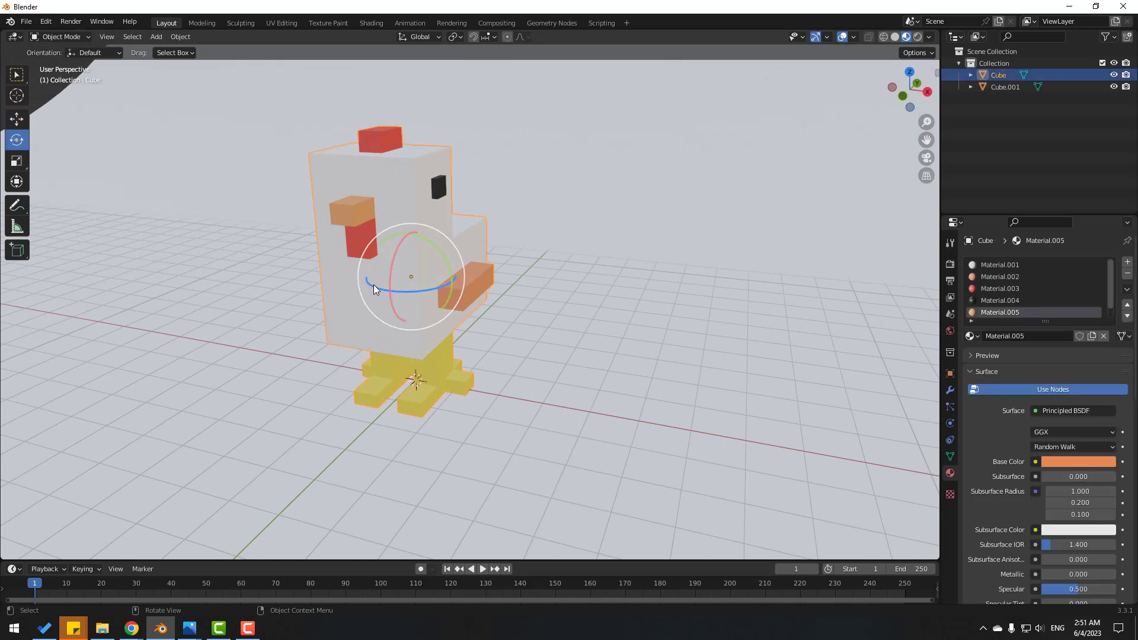
left_click_drag(374, 288, 404, 289)
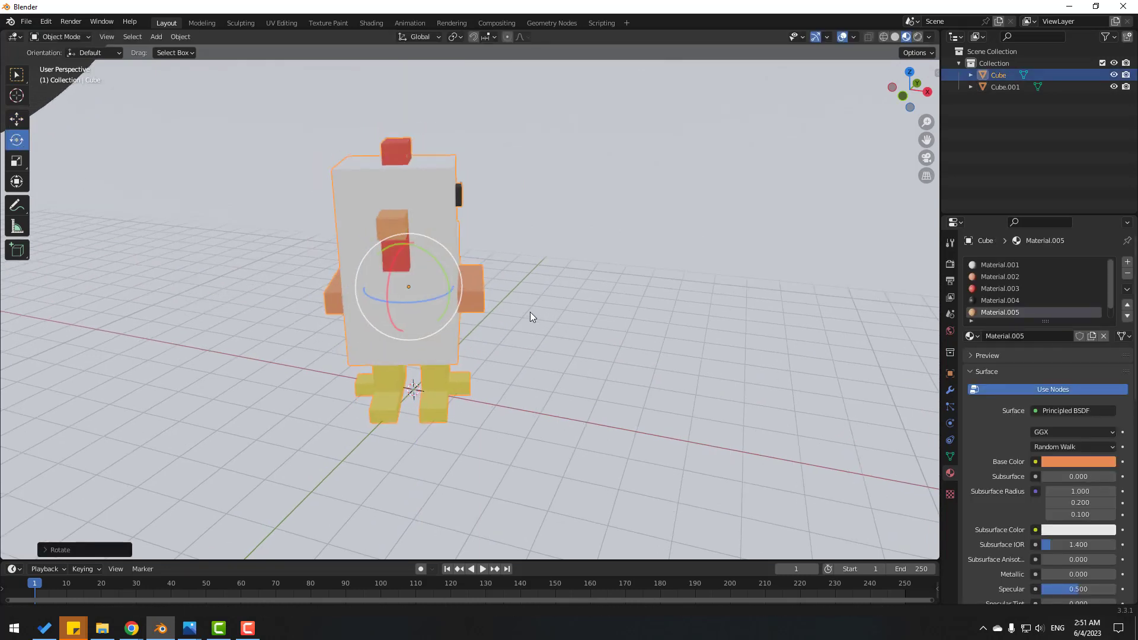
middle_click_drag(531, 313, 590, 301)
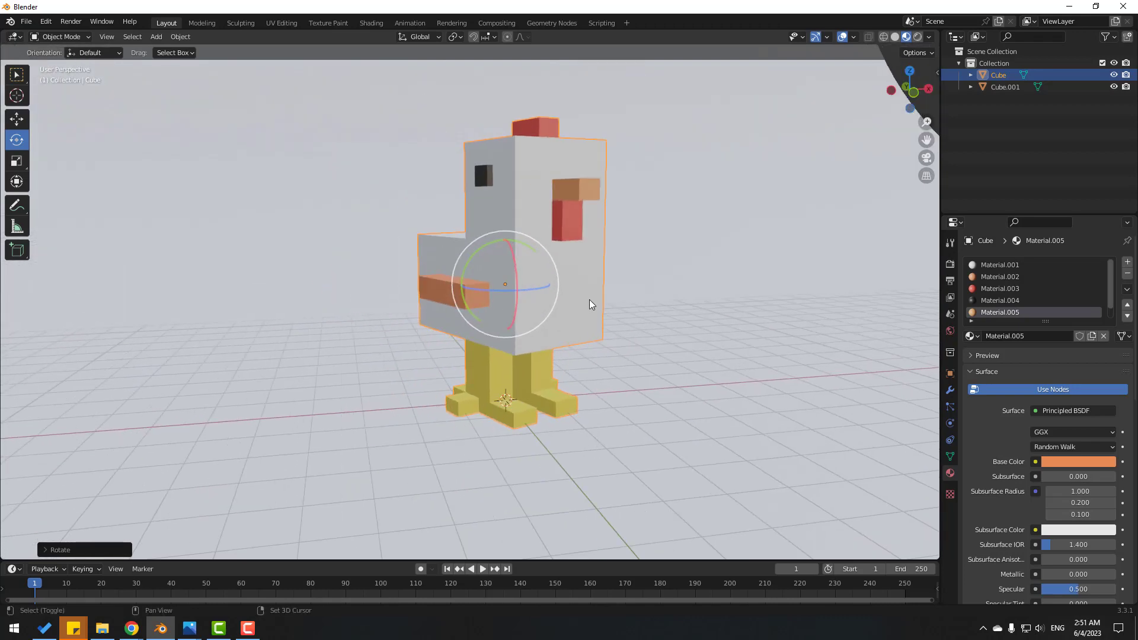
Select the backdrop and scale it along the X axis by about 2.6 to widen it around the chicken
scroll(587, 299, "down", 8)
left_click(605, 212)
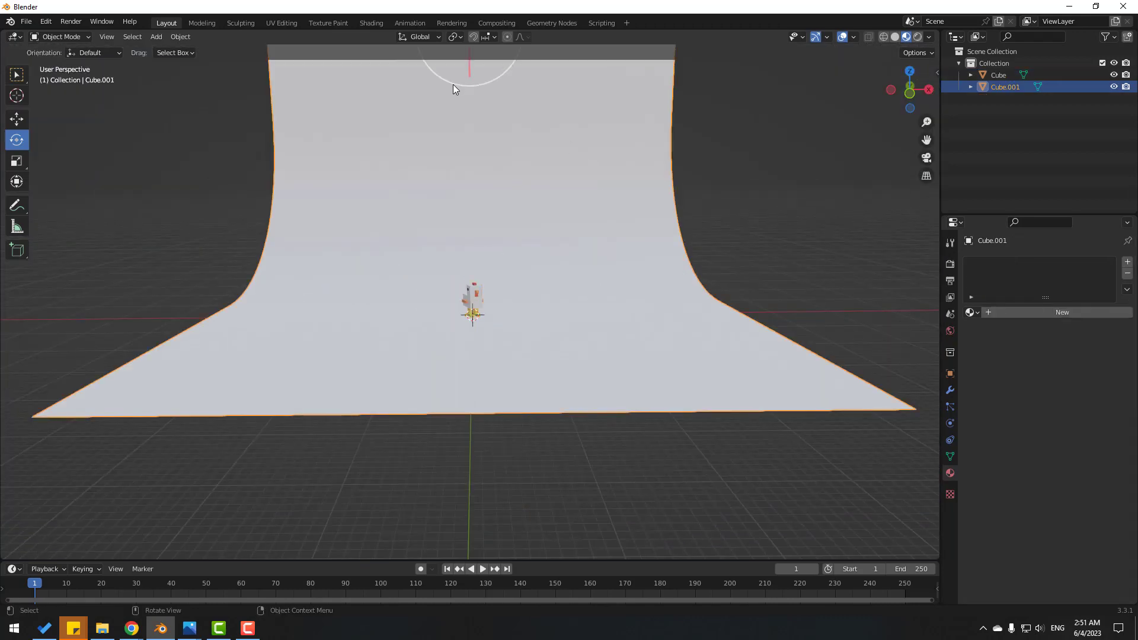
scroll(401, 152, "down", 2)
left_click(16, 161)
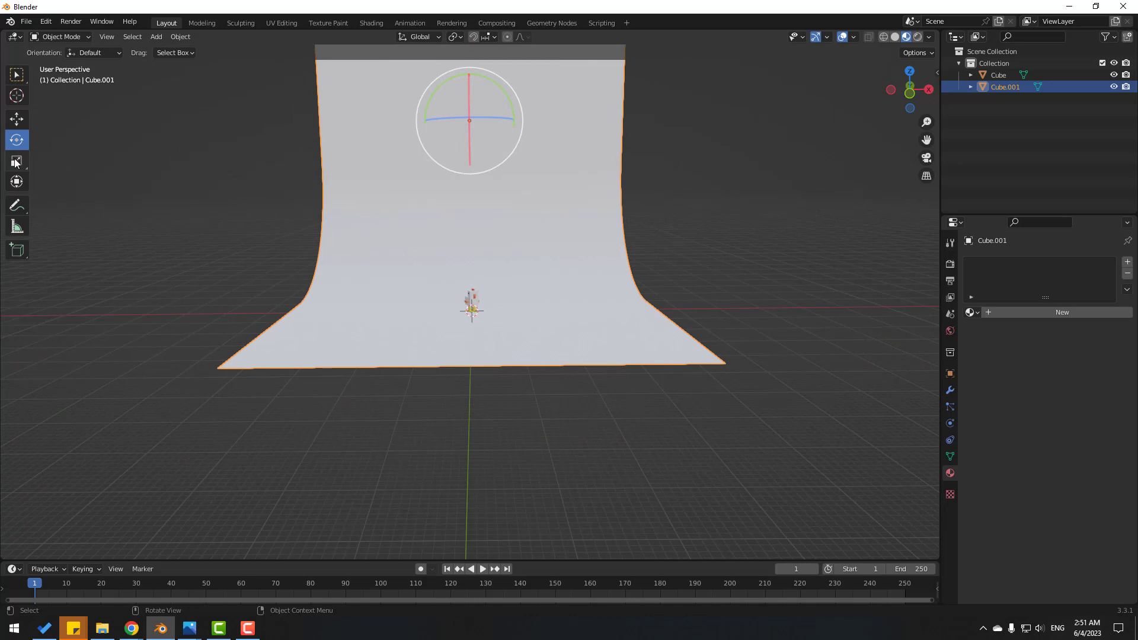
left_click_drag(516, 119, 589, 114)
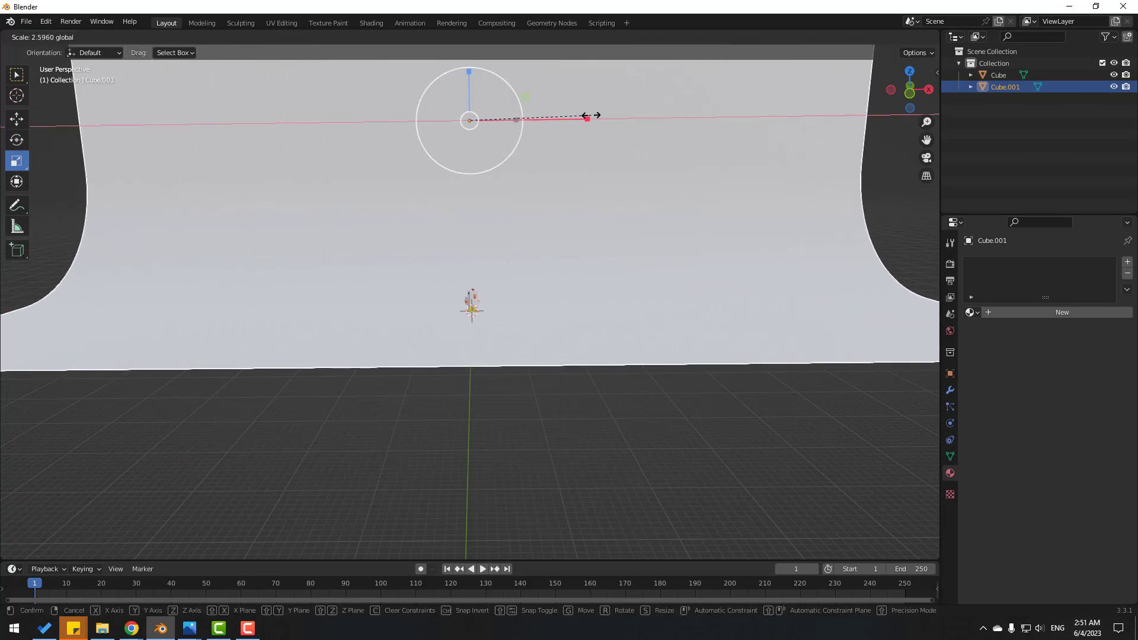
scroll(418, 275, "up", 3)
middle_click_drag(417, 276, 454, 289)
scroll(468, 277, "up", 12)
scroll(466, 291, "down", 1)
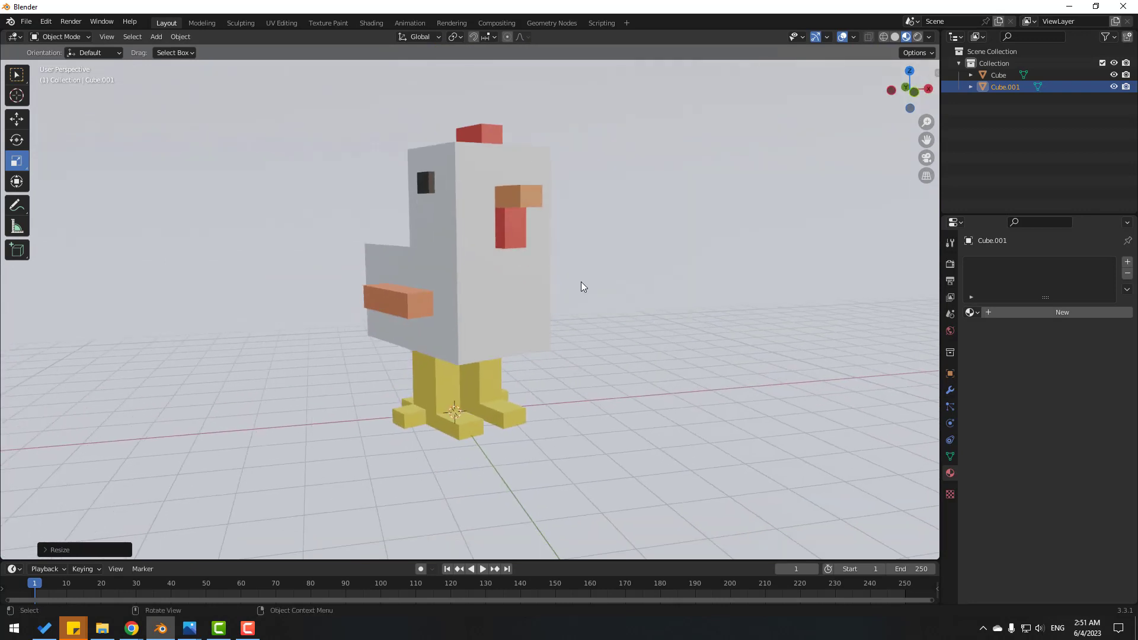
Set the render engine to Cycles and switch its rendering device away from the CPU
left_click(950, 264)
left_click(1057, 262)
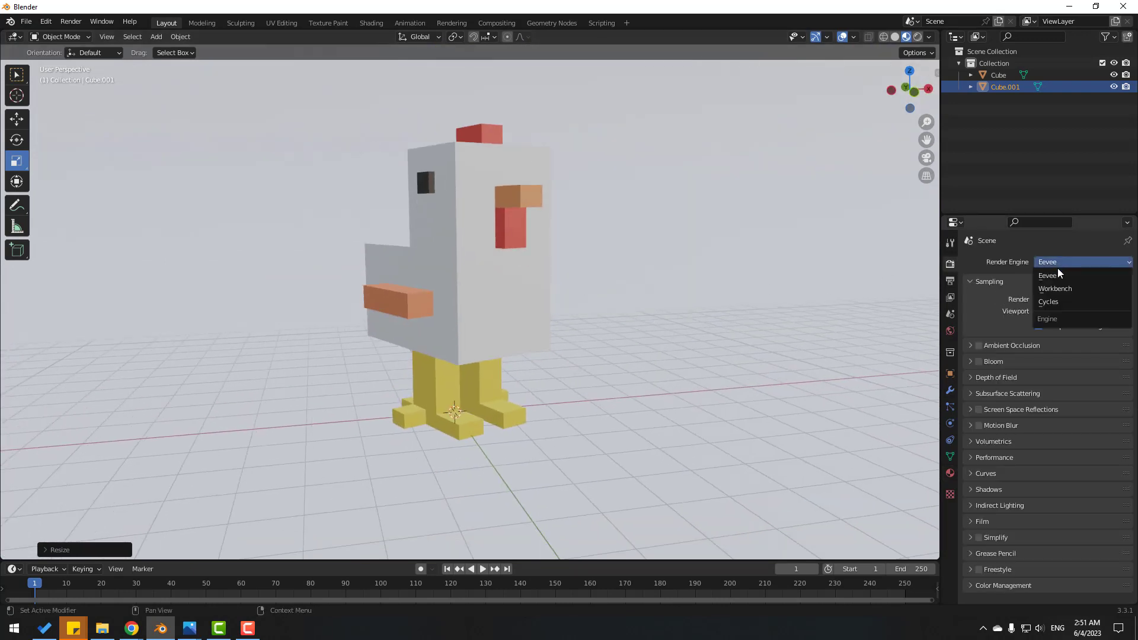
left_click(1055, 305)
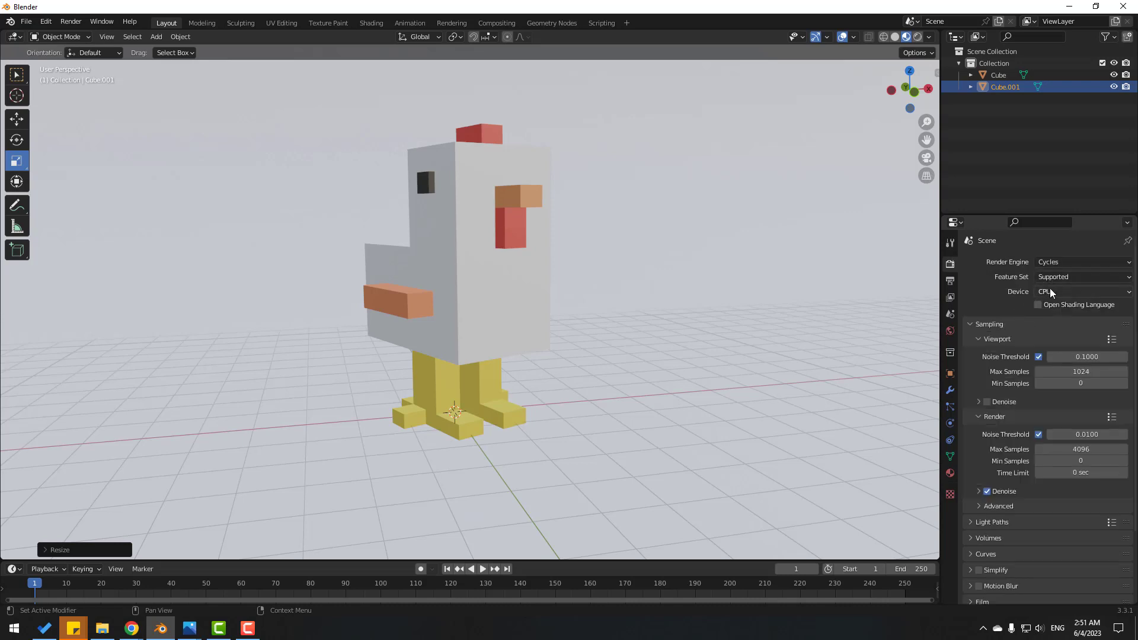
left_click(1059, 287)
left_click(1060, 320)
Use an Environment Texture for the world background's color
left_click(951, 331)
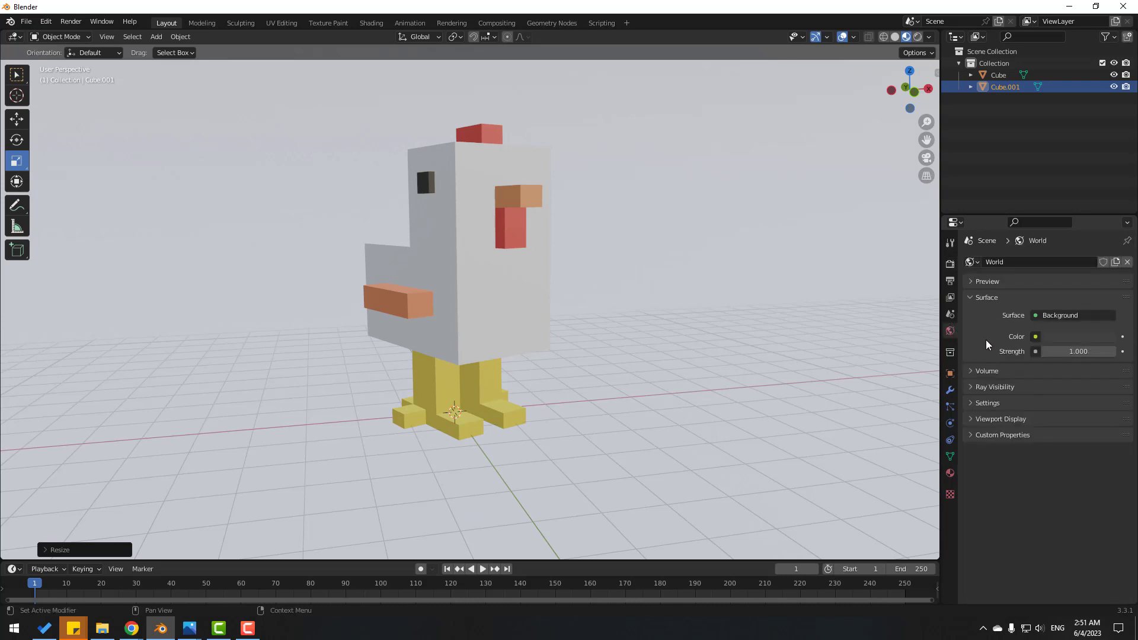
left_click(1036, 336)
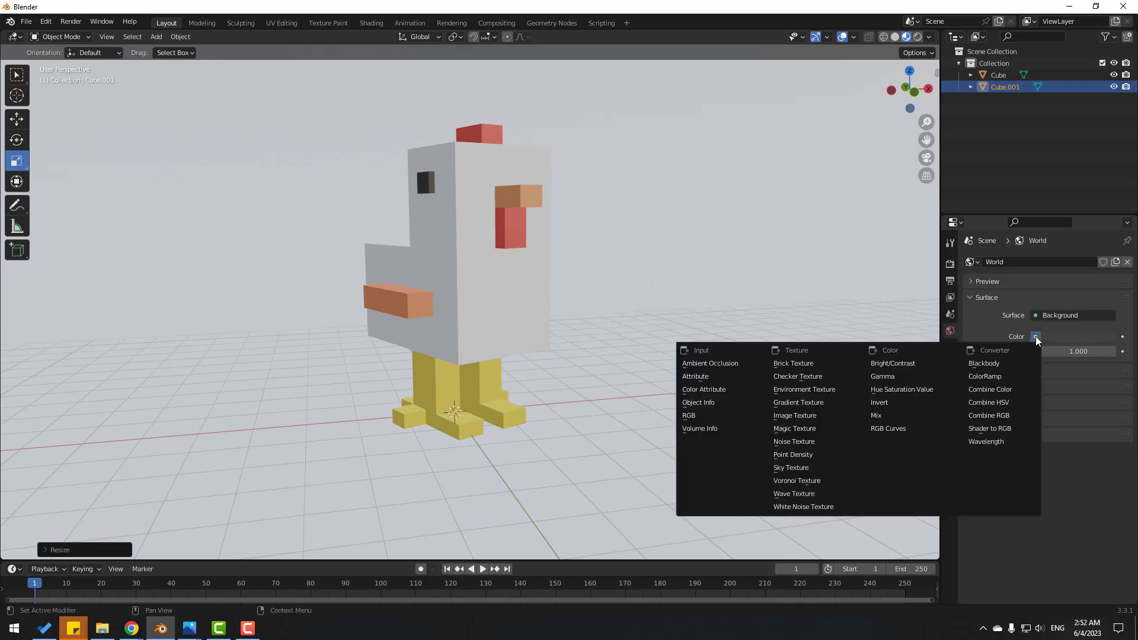
left_click(823, 388)
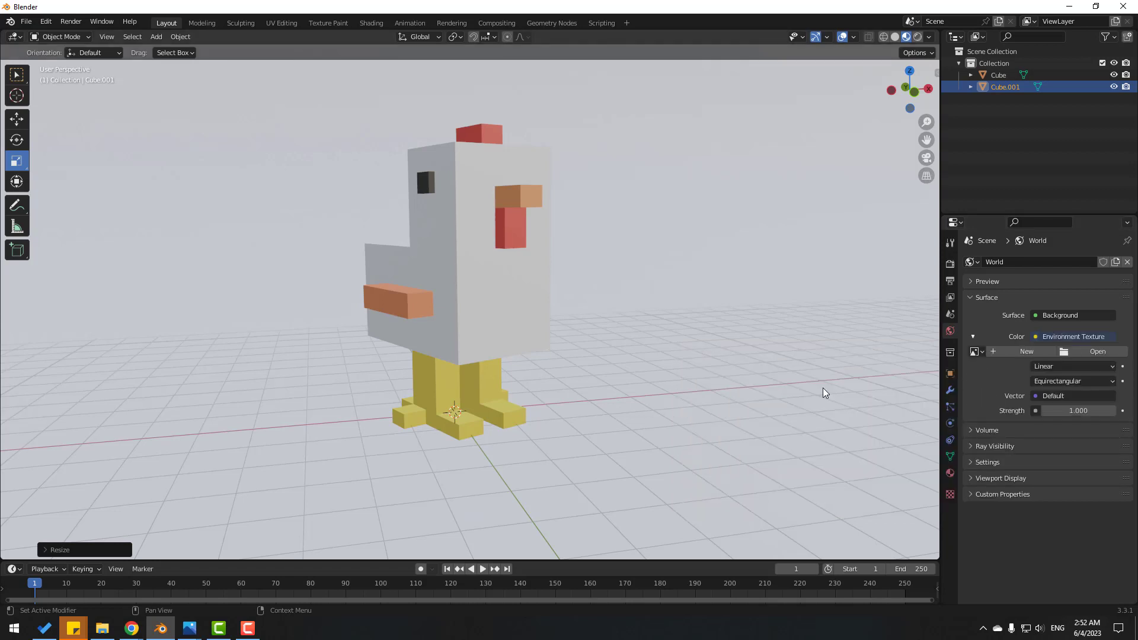
Load interior.exr from the Blender 3.3 installation's datafiles\studiolights\world folder as the world's environment texture
left_click(1081, 354)
left_click(458, 220)
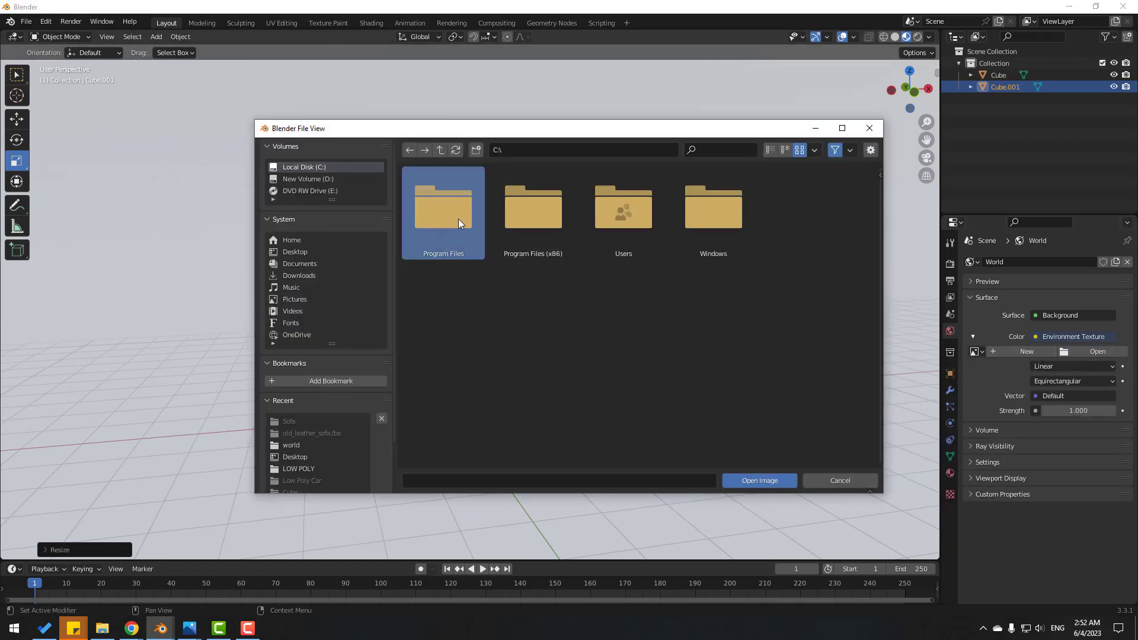
double_click(458, 219)
double_click(622, 231)
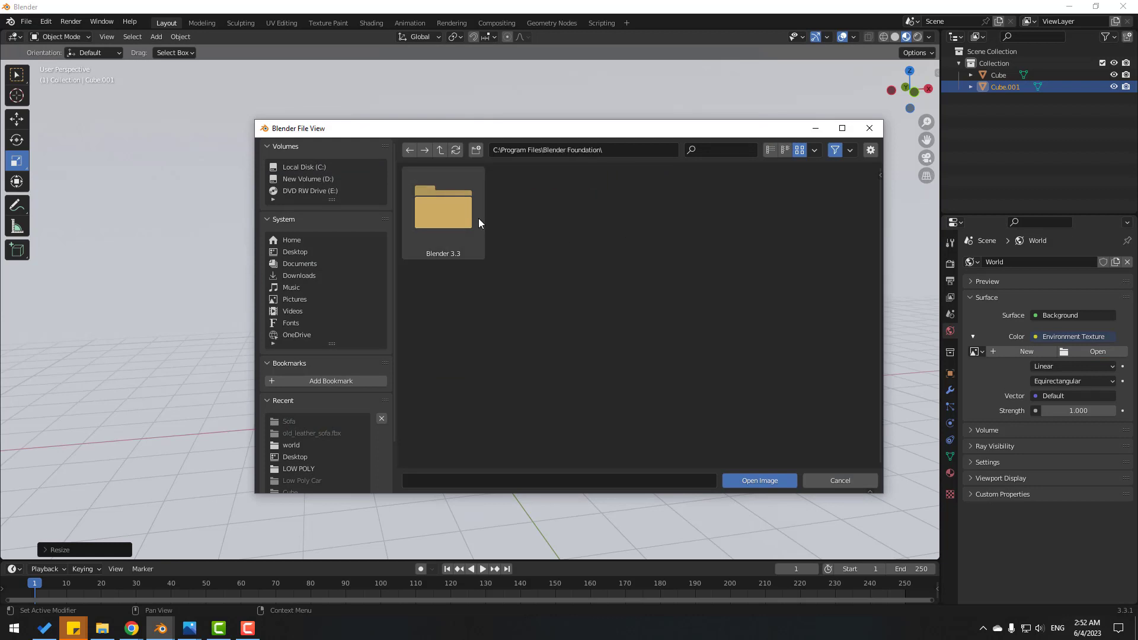
double_click(465, 206)
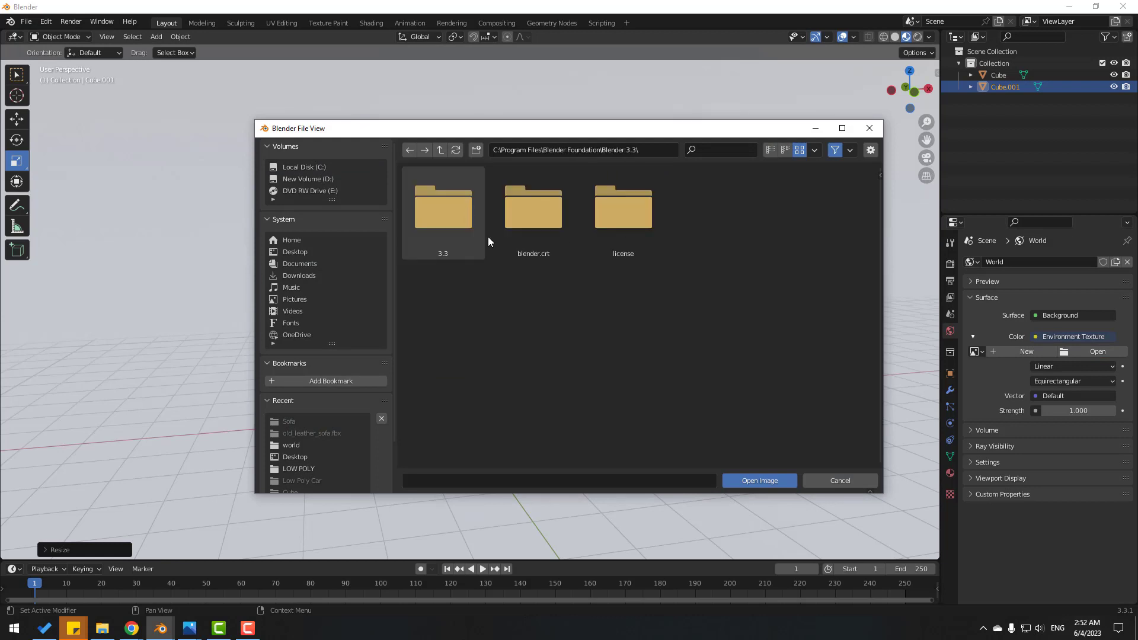
double_click(443, 237)
double_click(433, 214)
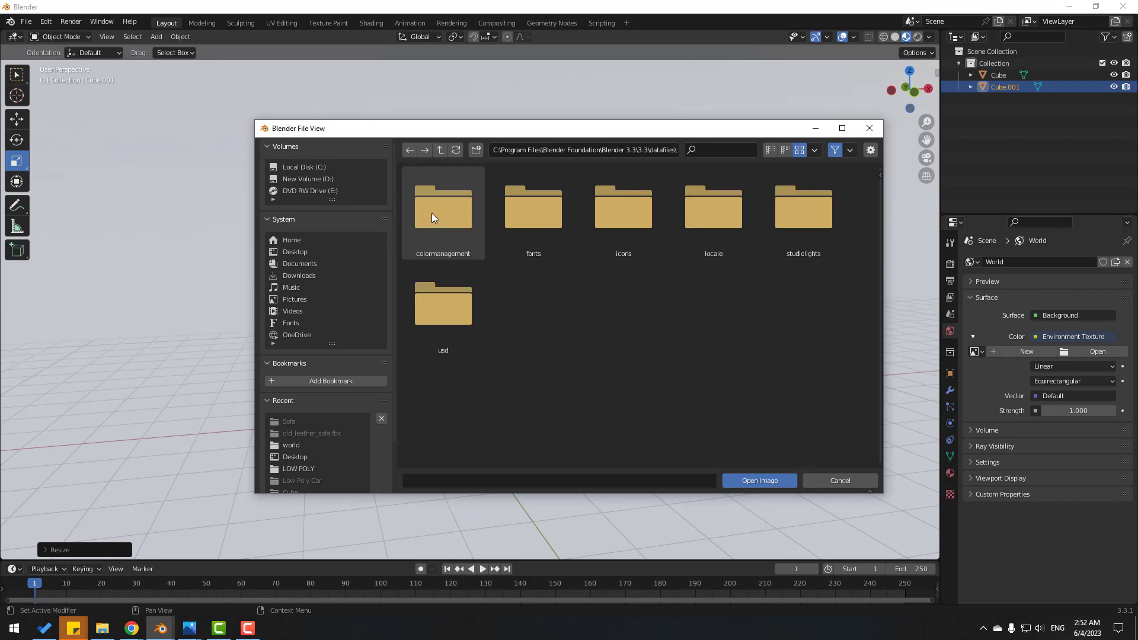
double_click(808, 212)
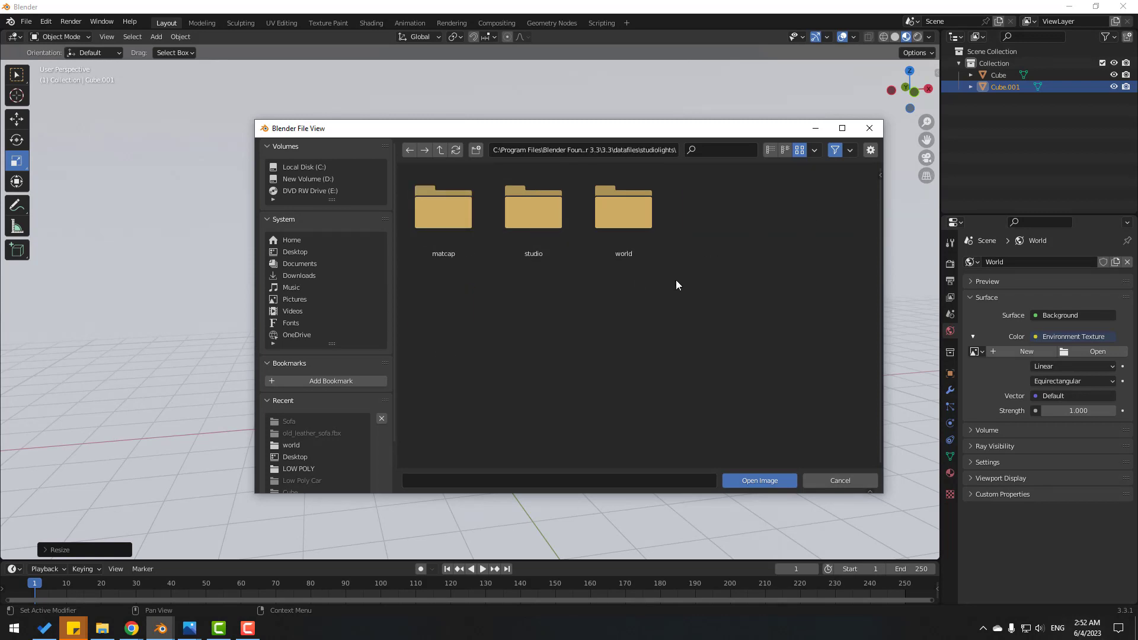
double_click(628, 216)
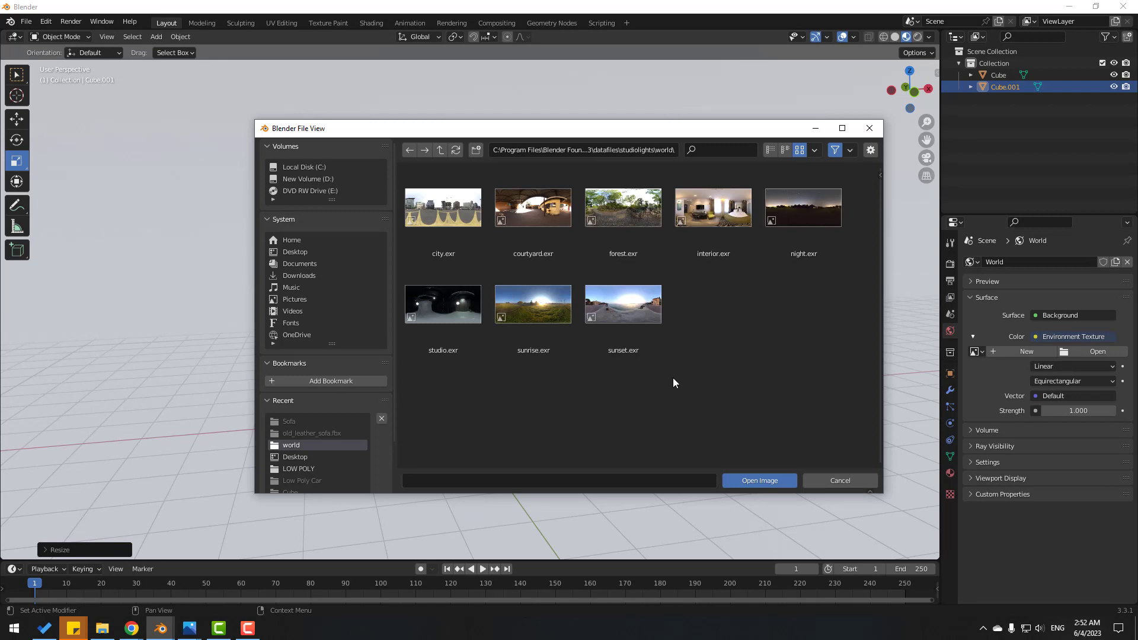
left_click(717, 206)
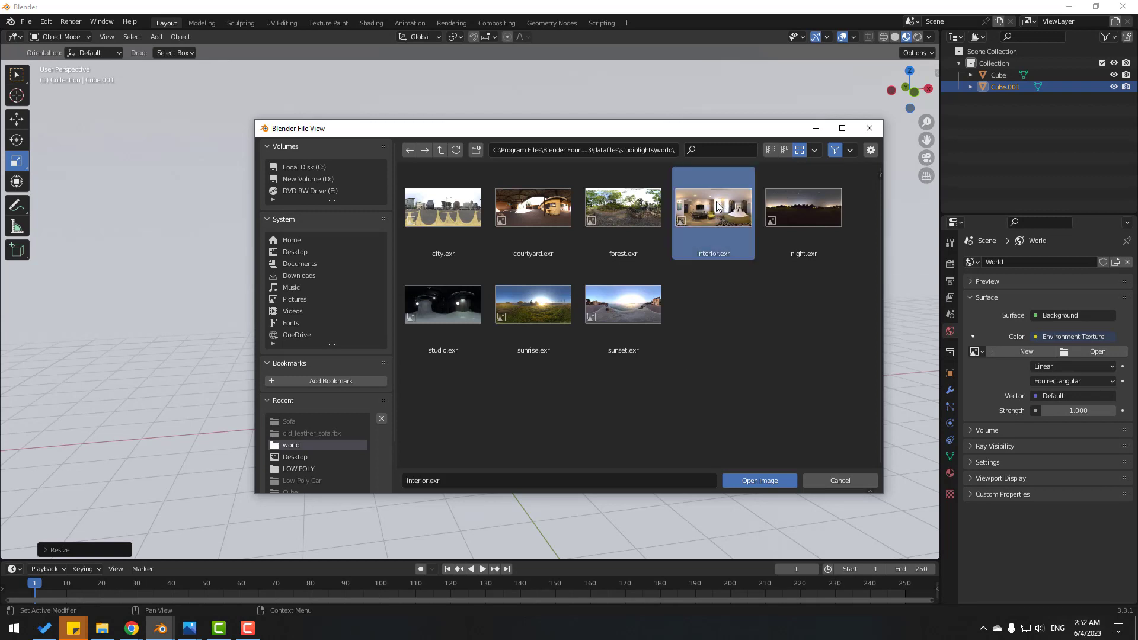
left_click(760, 481)
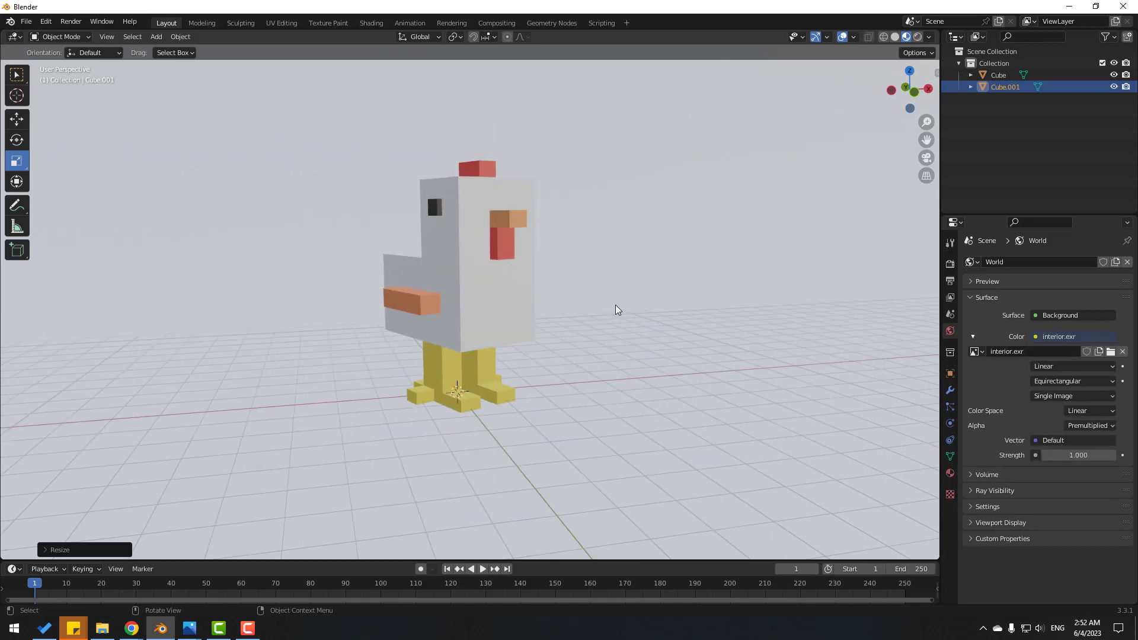
Switch the viewport to Rendered shading to preview the chicken and backdrop under the environment lighting
left_click(919, 36)
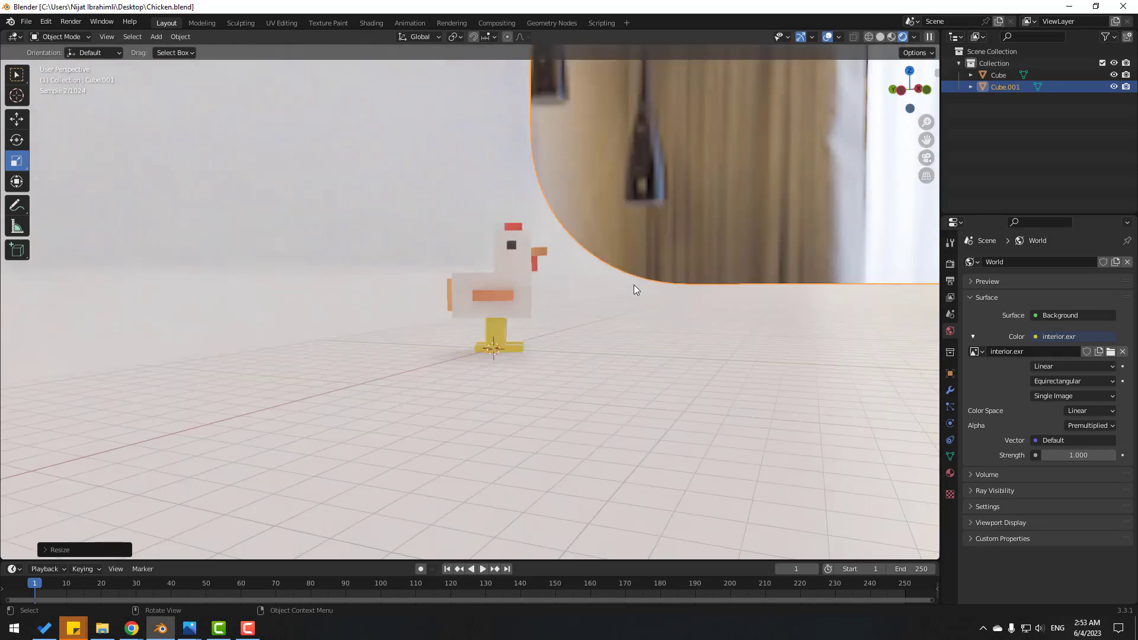
middle_click_drag(634, 284, 732, 187)
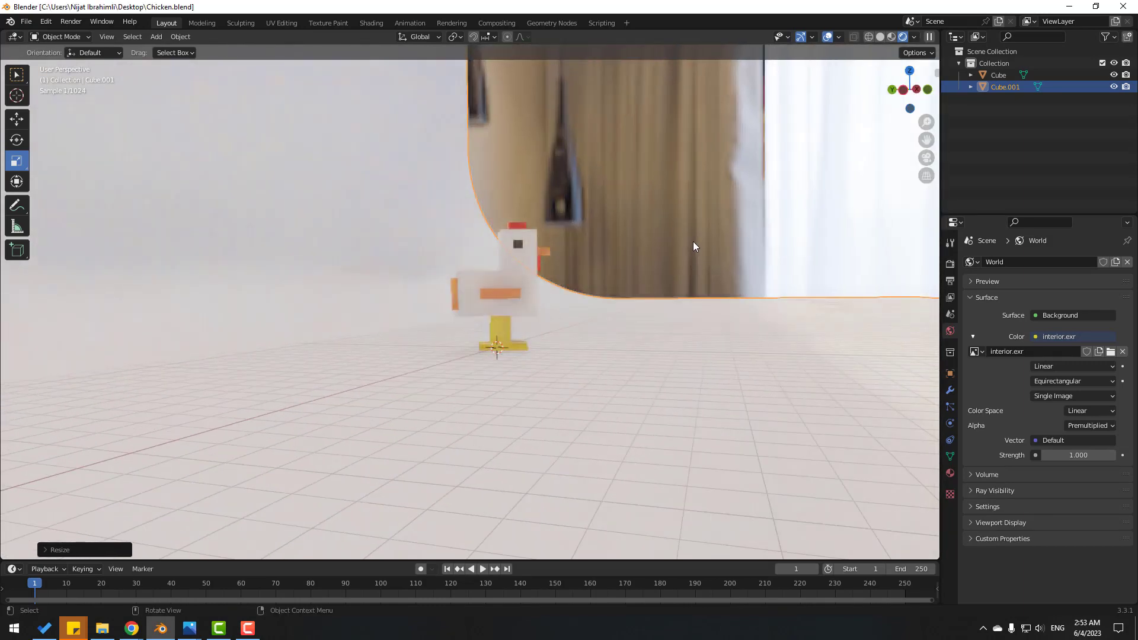
middle_click_drag(693, 241, 714, 249)
Enable a transparent film in the render settings so the environment image is hidden behind the scene
left_click(950, 263)
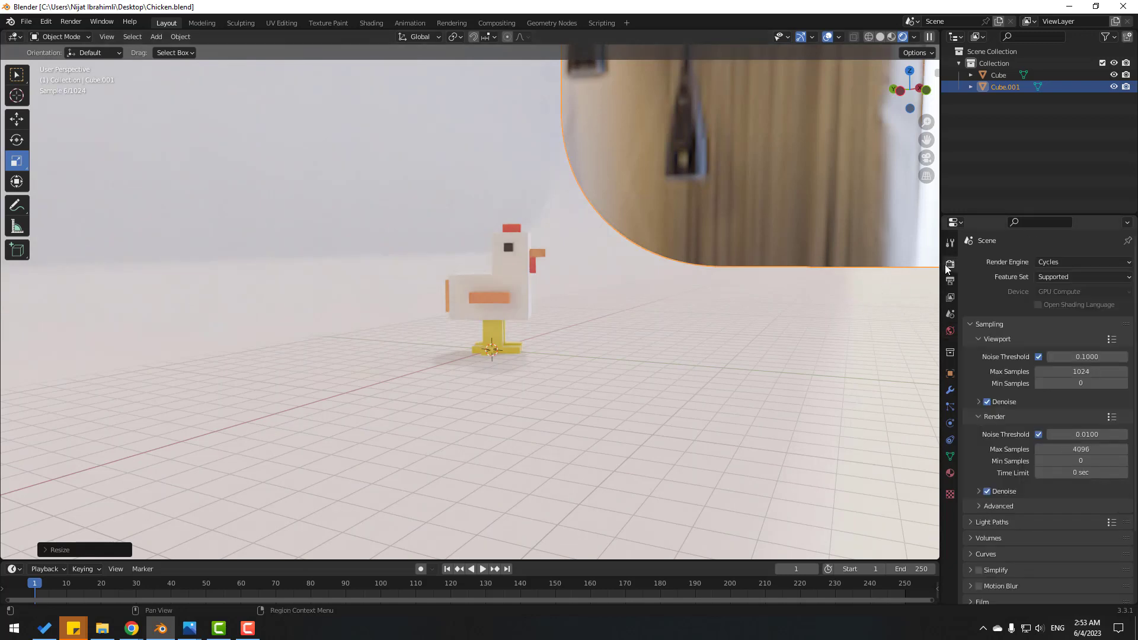
scroll(978, 410, "down", 3)
scroll(994, 383, "down", 1)
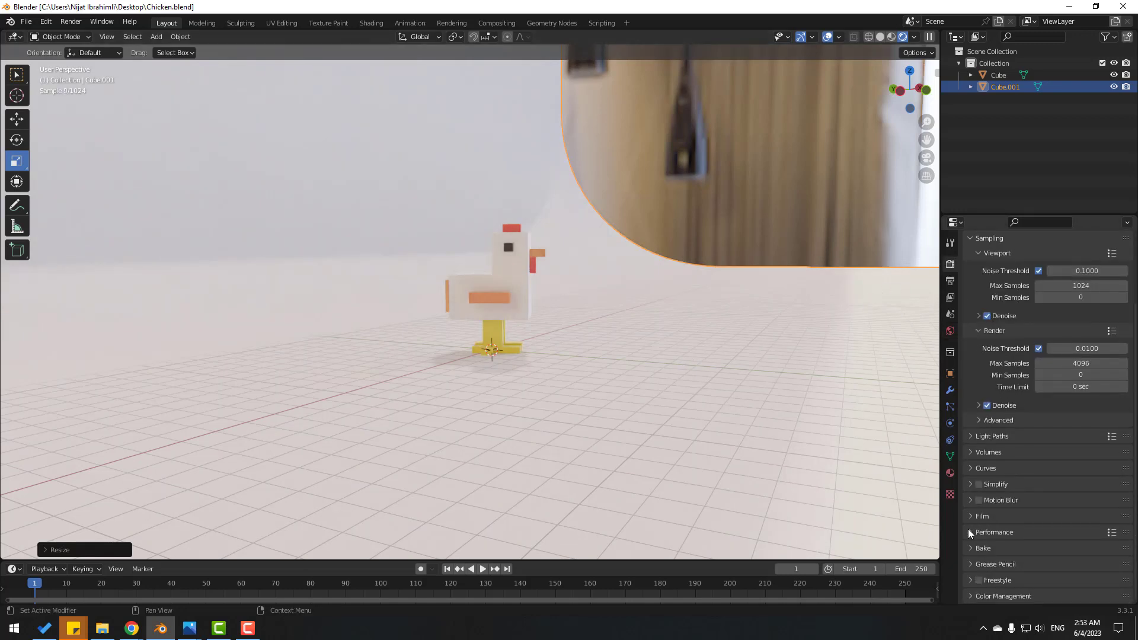
left_click(972, 518)
scroll(973, 539, "down", 2)
middle_click_drag(884, 530, 890, 539)
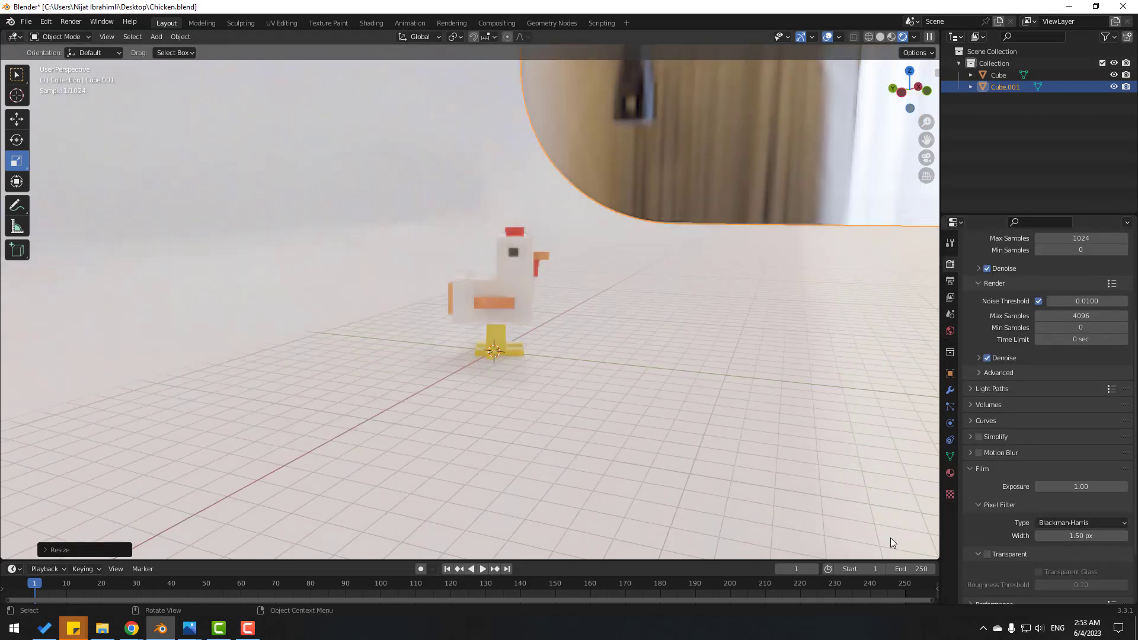
left_click(988, 554)
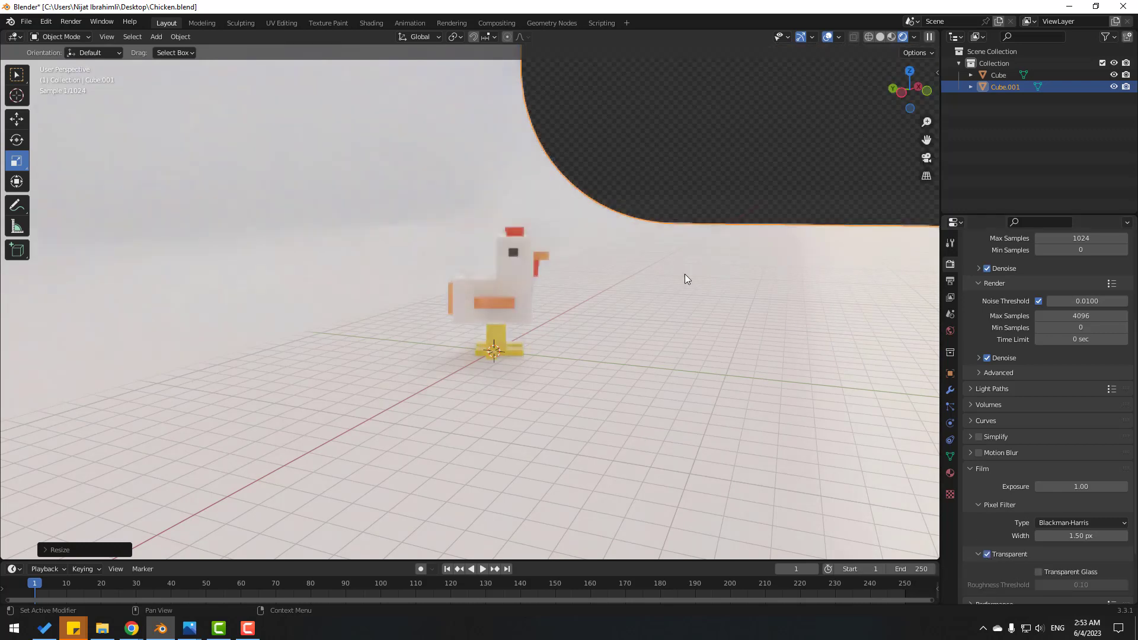
left_click(1008, 469)
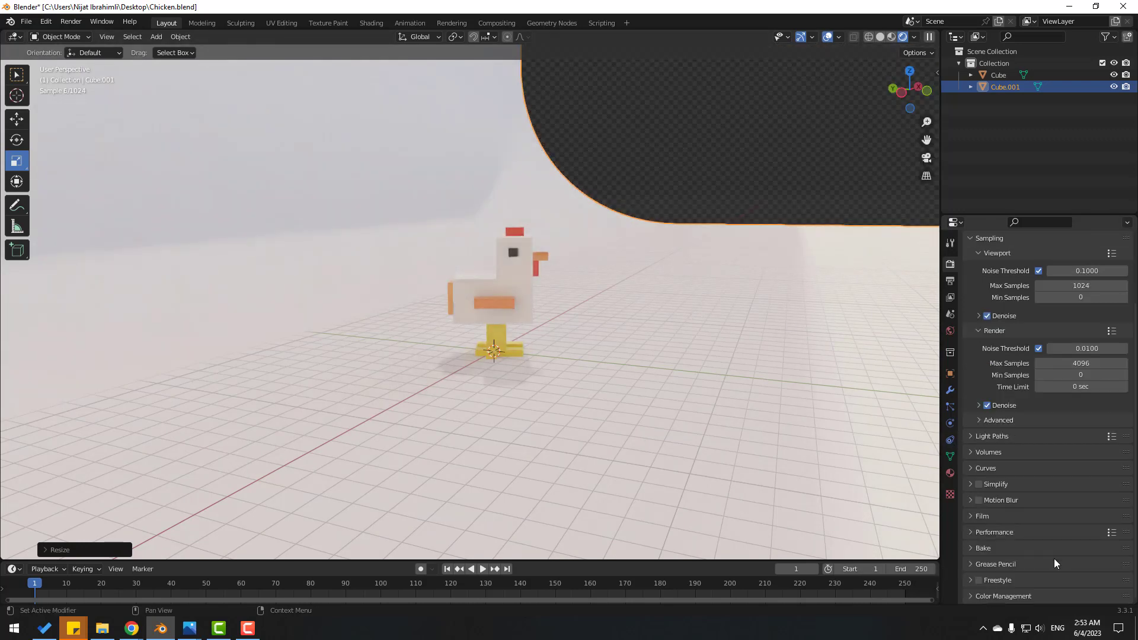
Set the color management look to Very High Contrast
left_click(970, 597)
scroll(1029, 585, "down", 5)
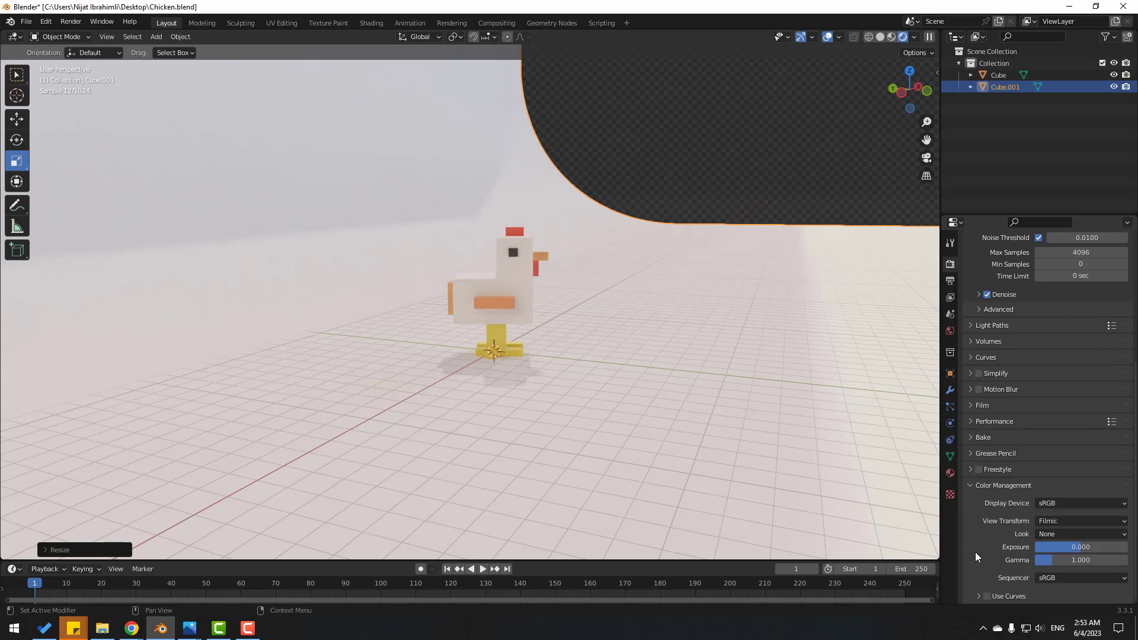
left_click(1051, 532)
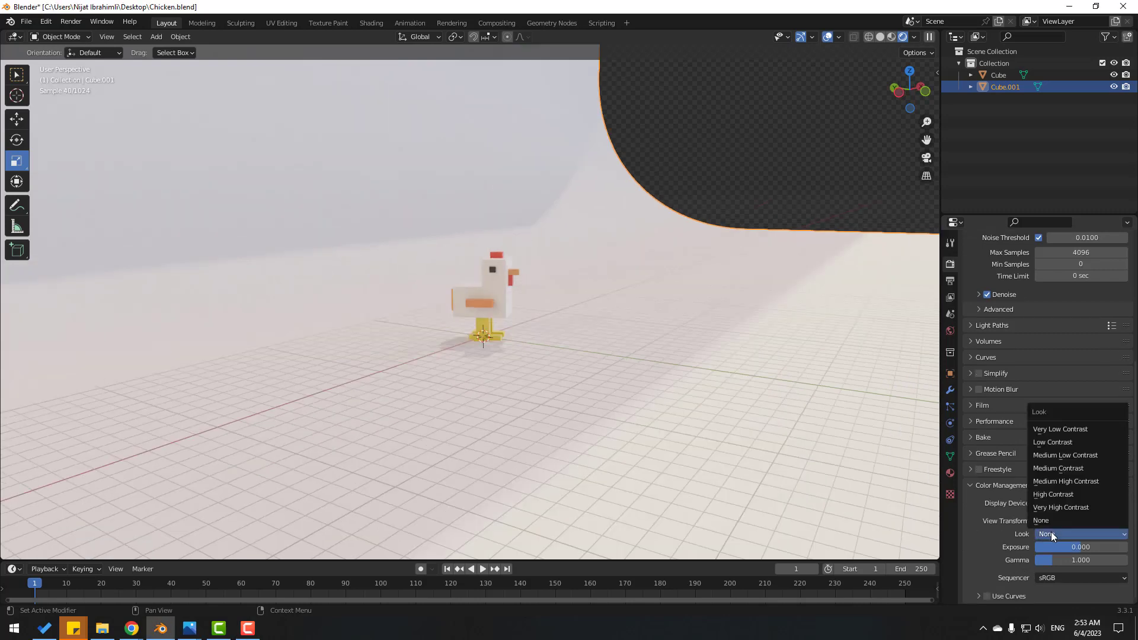
left_click(1073, 507)
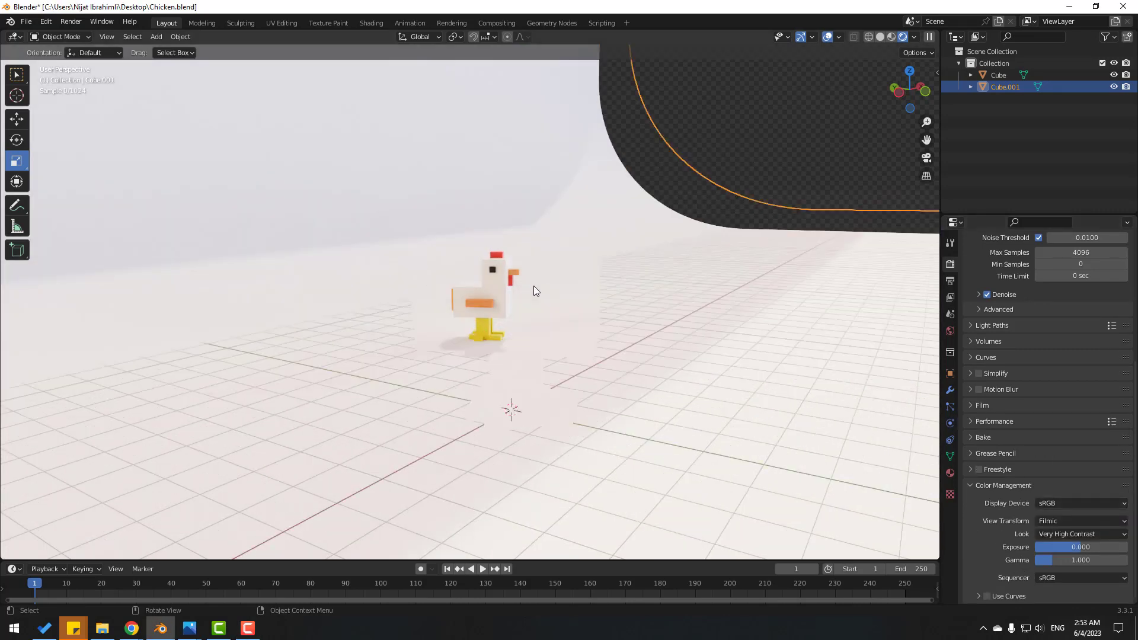
Give the backdrop a new material with a blue base color, hue about 0.638 and saturation about 0.832
scroll(534, 286, "up", 5)
middle_click_drag(542, 316, 485, 266)
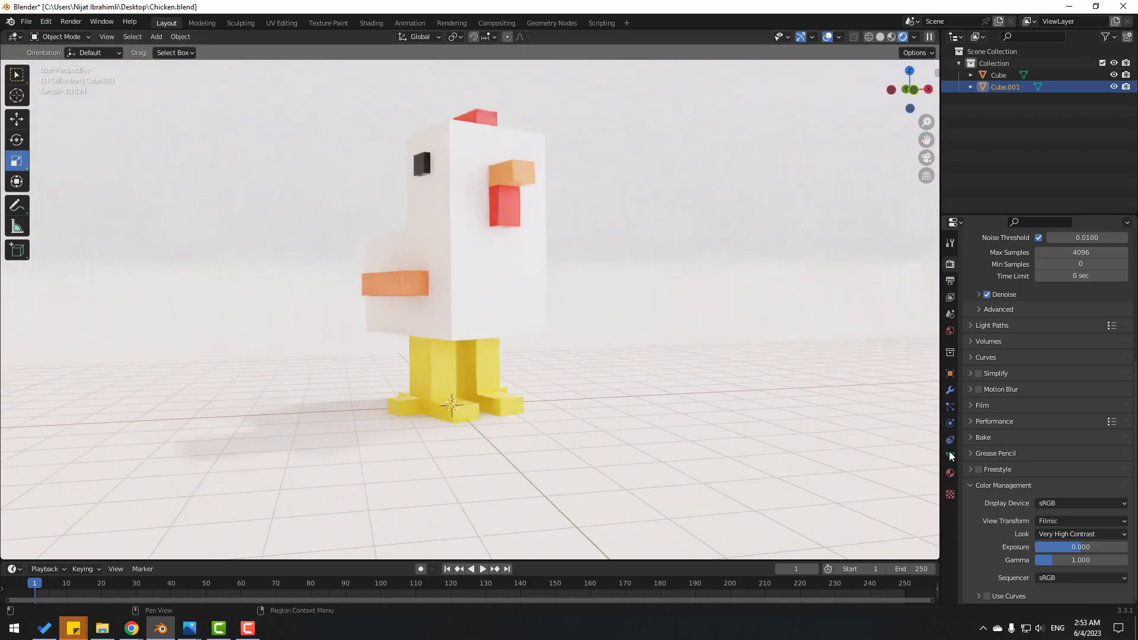
left_click(950, 473)
left_click(1061, 312)
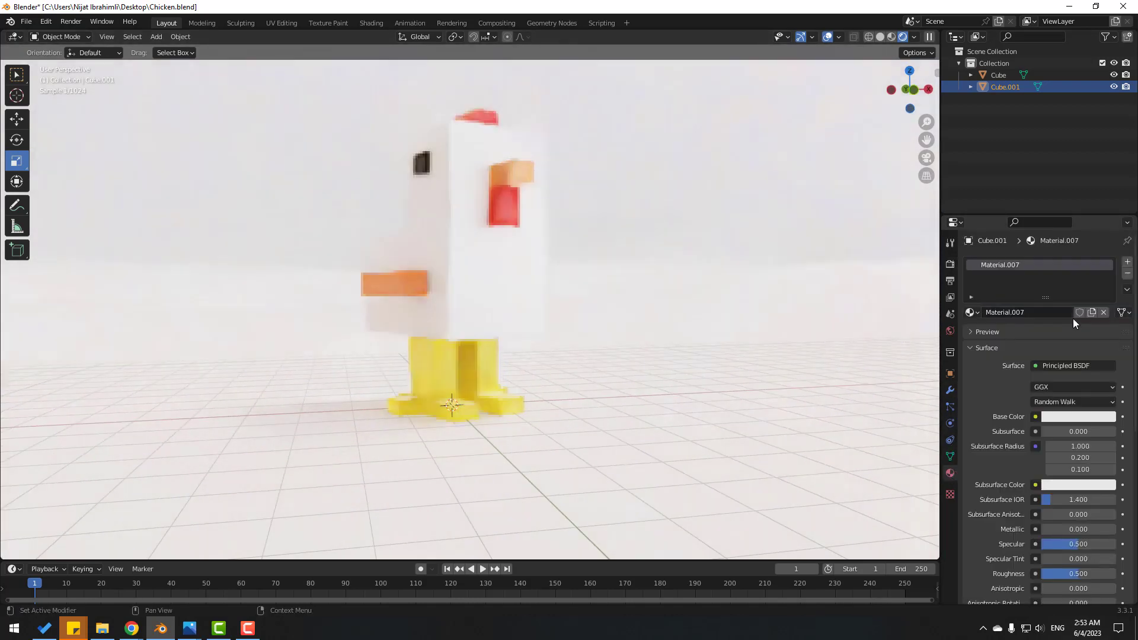
left_click(1076, 418)
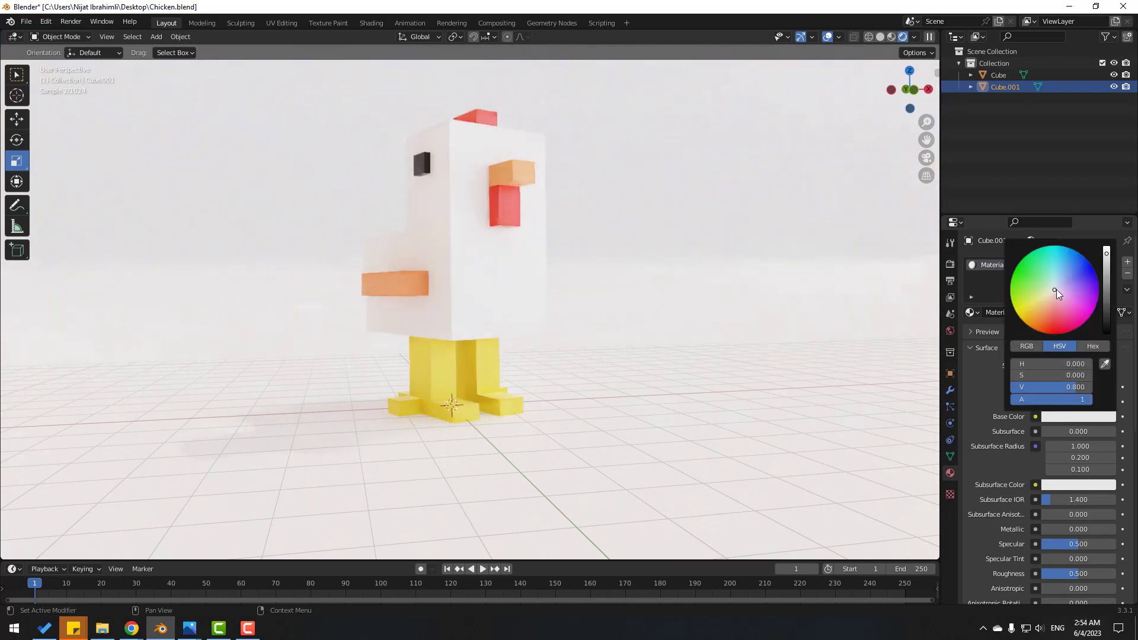
left_click_drag(1056, 290, 1072, 272)
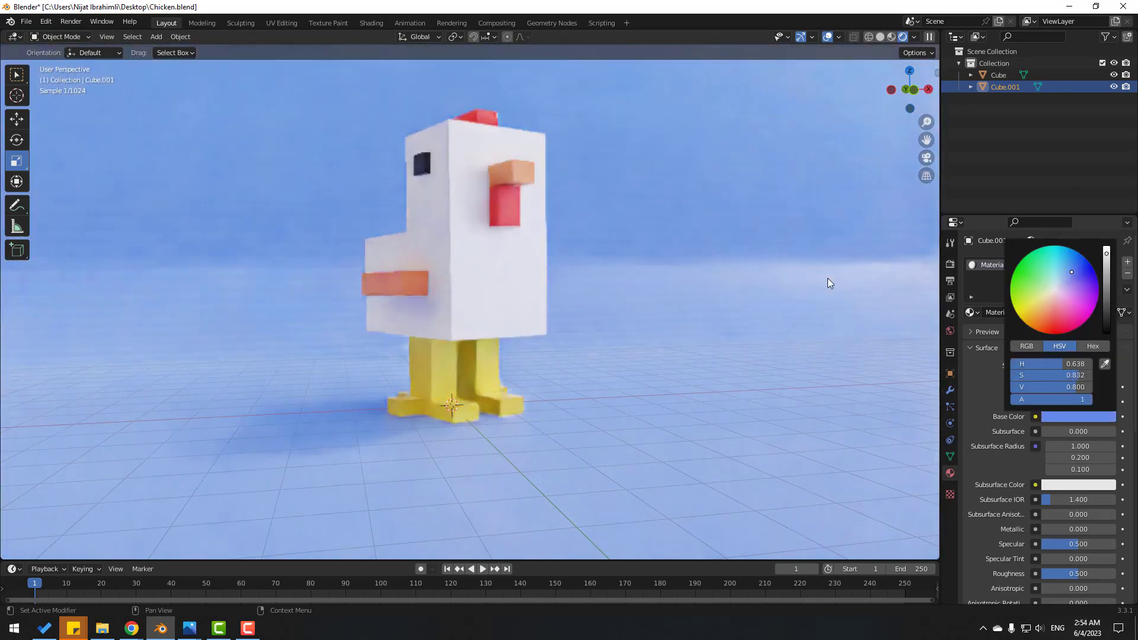
middle_click_drag(586, 315, 670, 335, "shift")
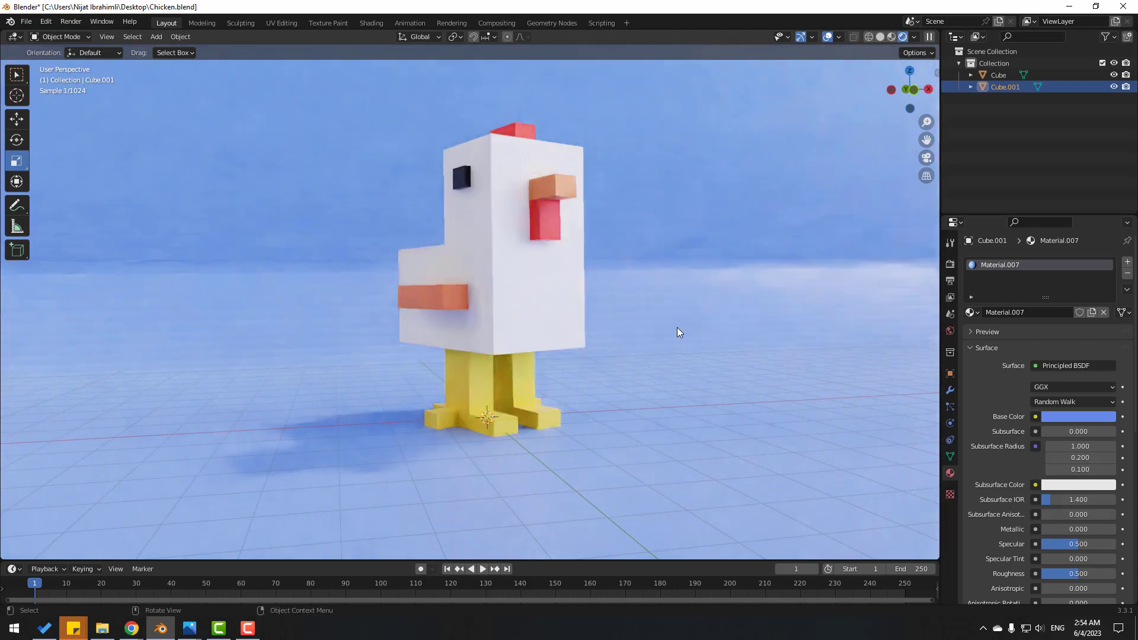